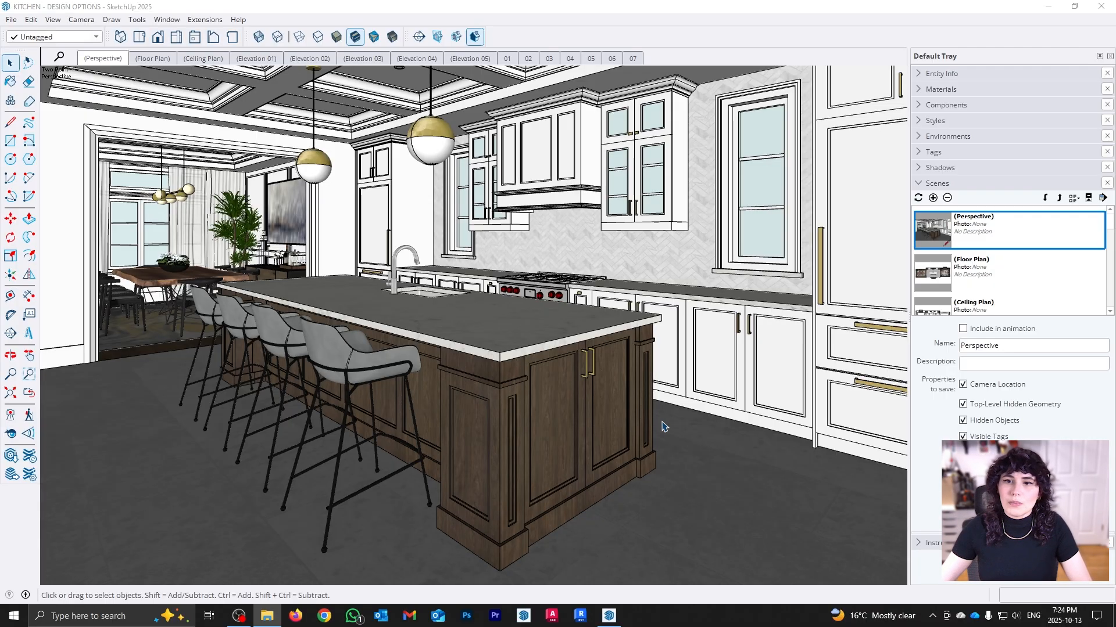
mouse_move(696, 380)
middle_mouse_down()
mouse_move(884, 387)
mouse_move(564, 445)
mouse_move(914, 399)
mouse_move(916, 382)
mouse_move(552, 400)
mouse_move(500, 372)
middle_mouse_up()
scroll(501, 372, "up", 5)
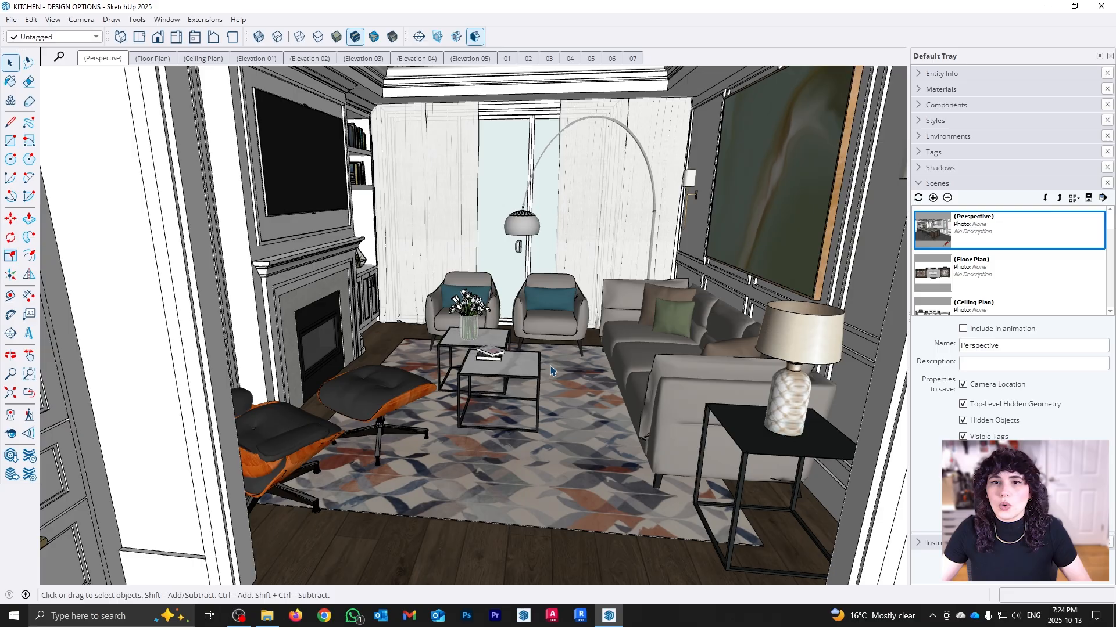
left_click(110, 58)
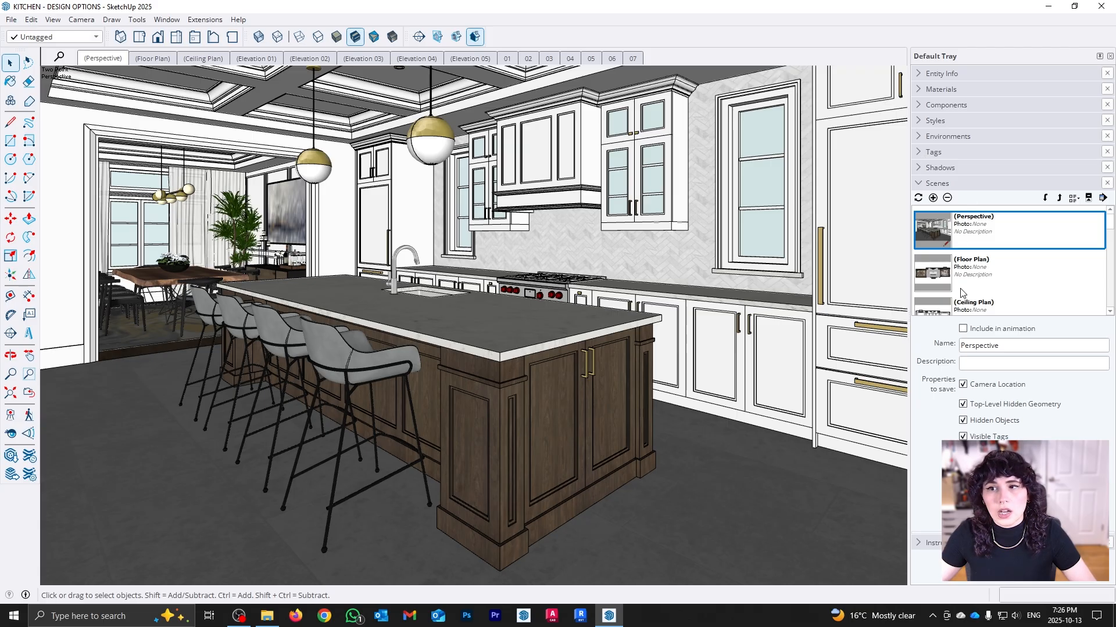
Hide the 3D CEILING tag to expose the kitchen from above
left_click(924, 152)
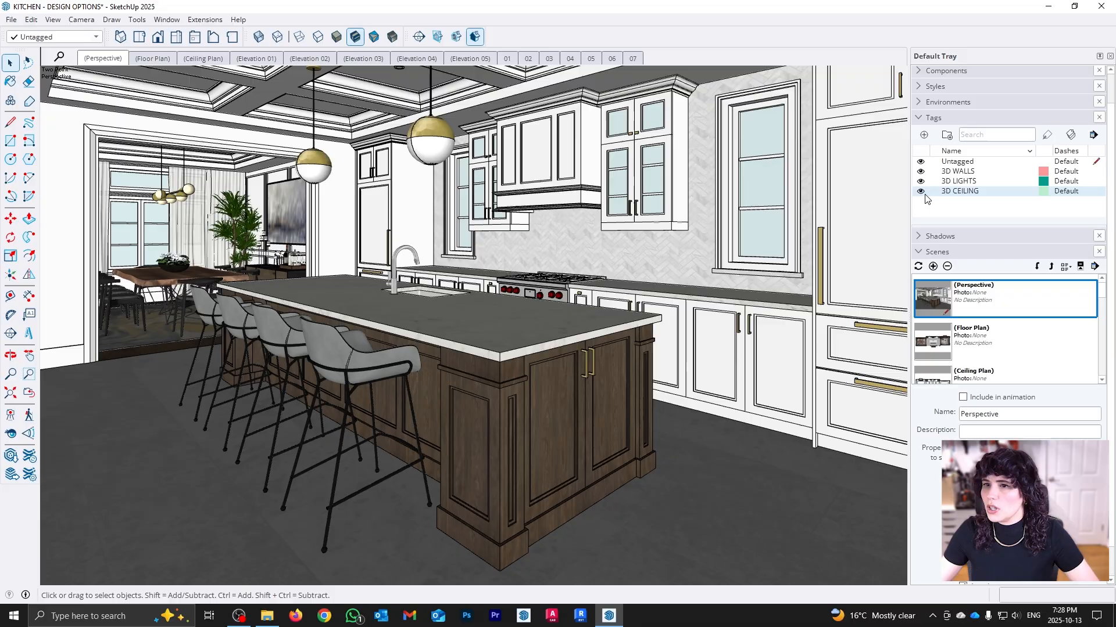
left_click(922, 191)
middle_click_drag(540, 273, 538, 446)
scroll(505, 384, "down", 4)
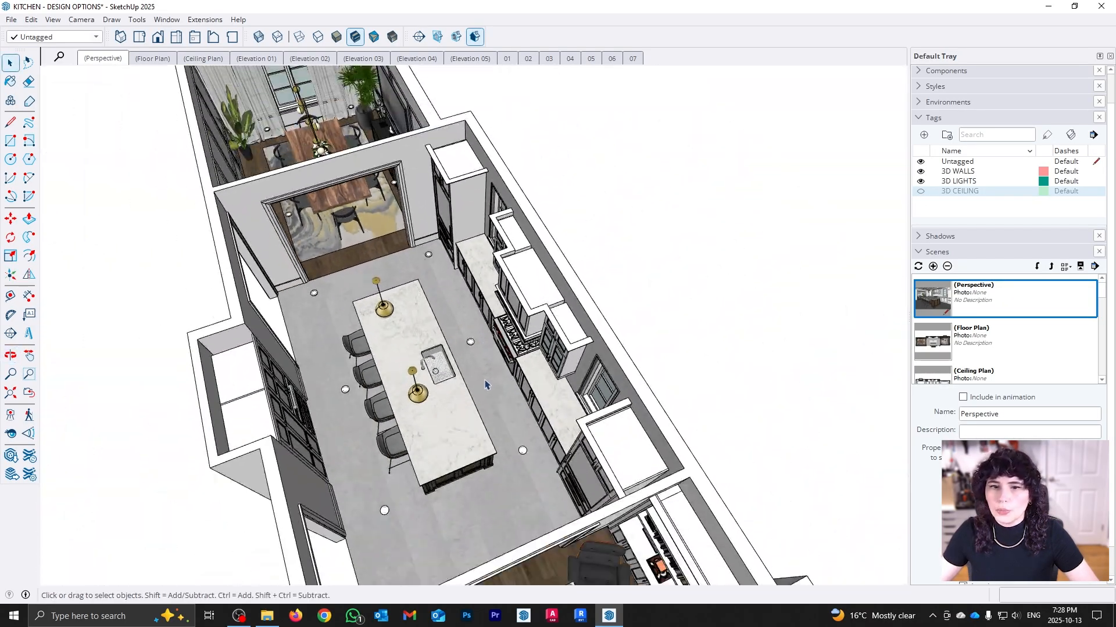
middle_click_drag(485, 384, 487, 365)
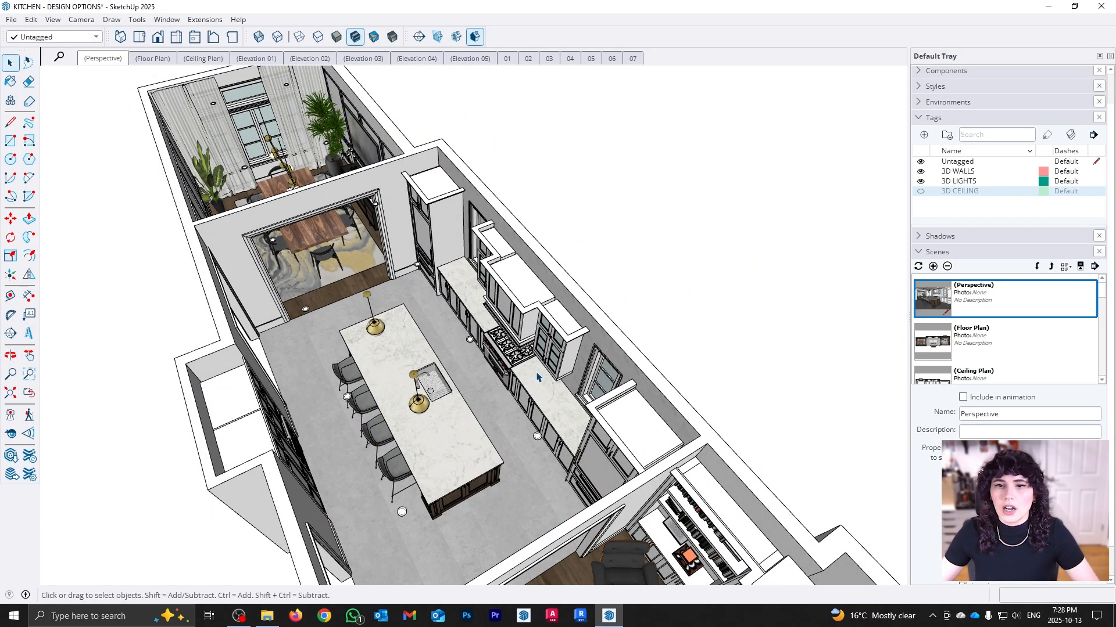
middle_click_drag(561, 439, 569, 373)
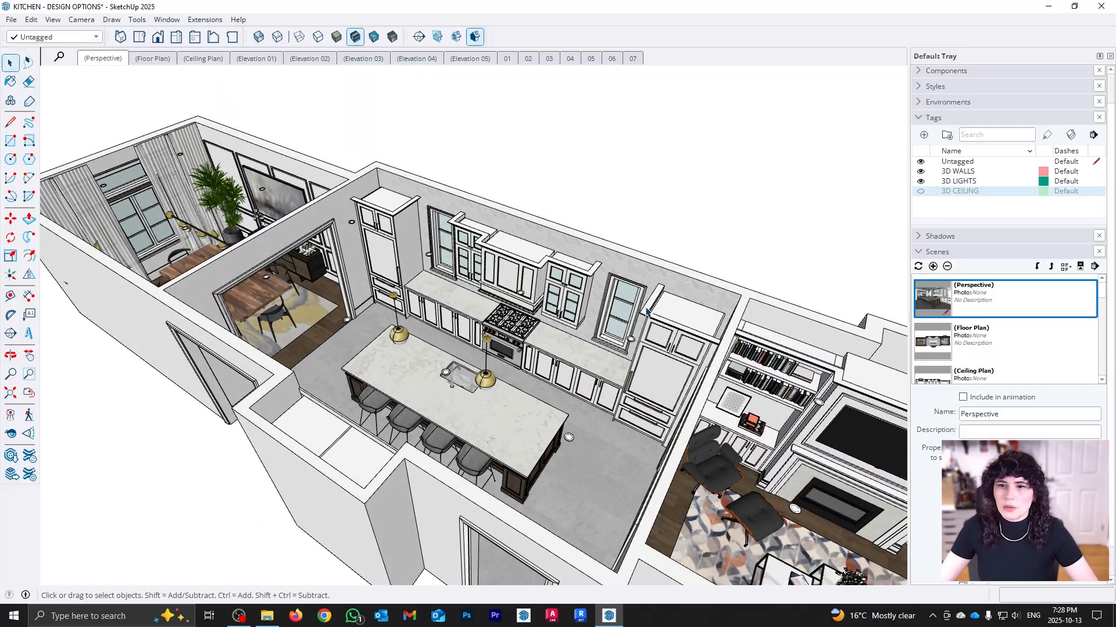
middle_click_drag(596, 422, 515, 448)
scroll(494, 427, "up", 3)
scroll(502, 462, "up", 3)
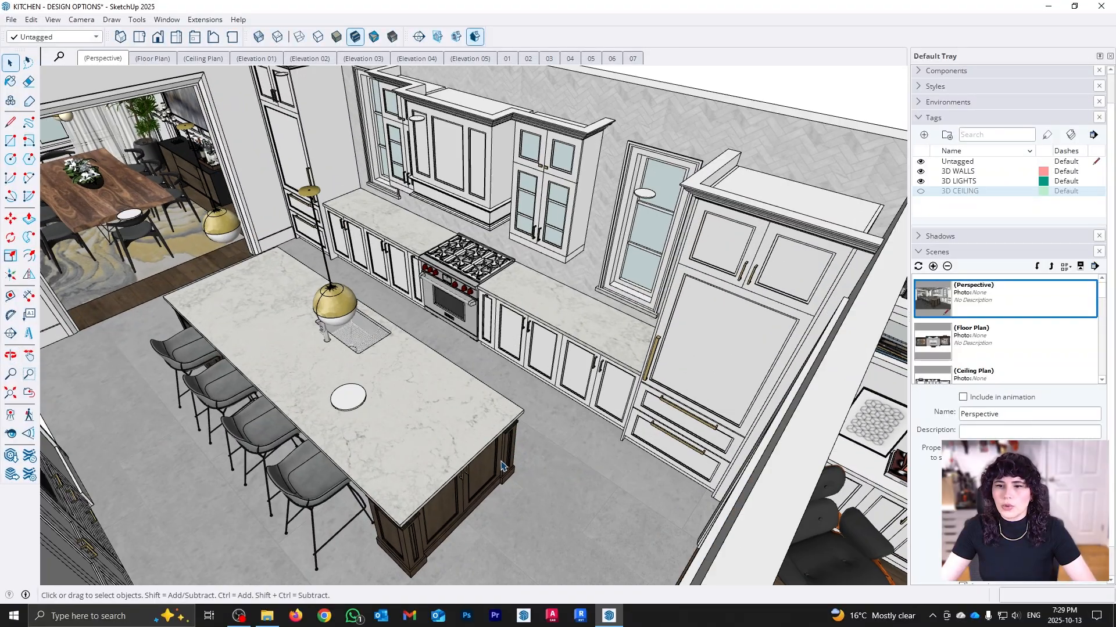
scroll(501, 463, "up", 2)
scroll(474, 488, "down", 3)
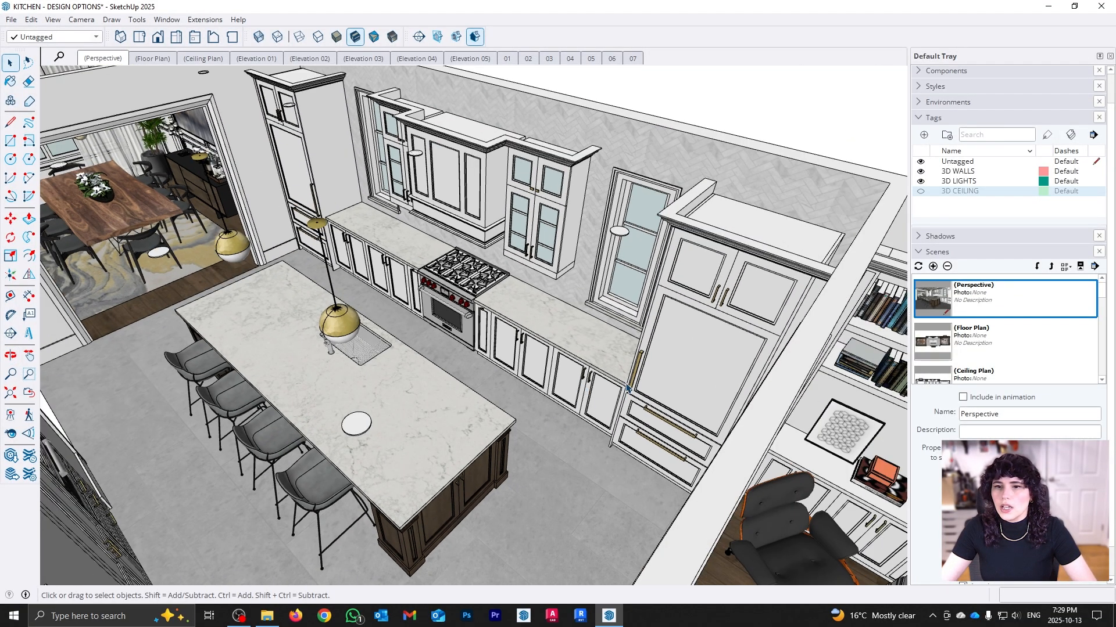
middle_click_drag(599, 398, 481, 477)
Copy the kitchen island 20' sideways, past the range wall and outside the house, and clear the selection
left_click(494, 463)
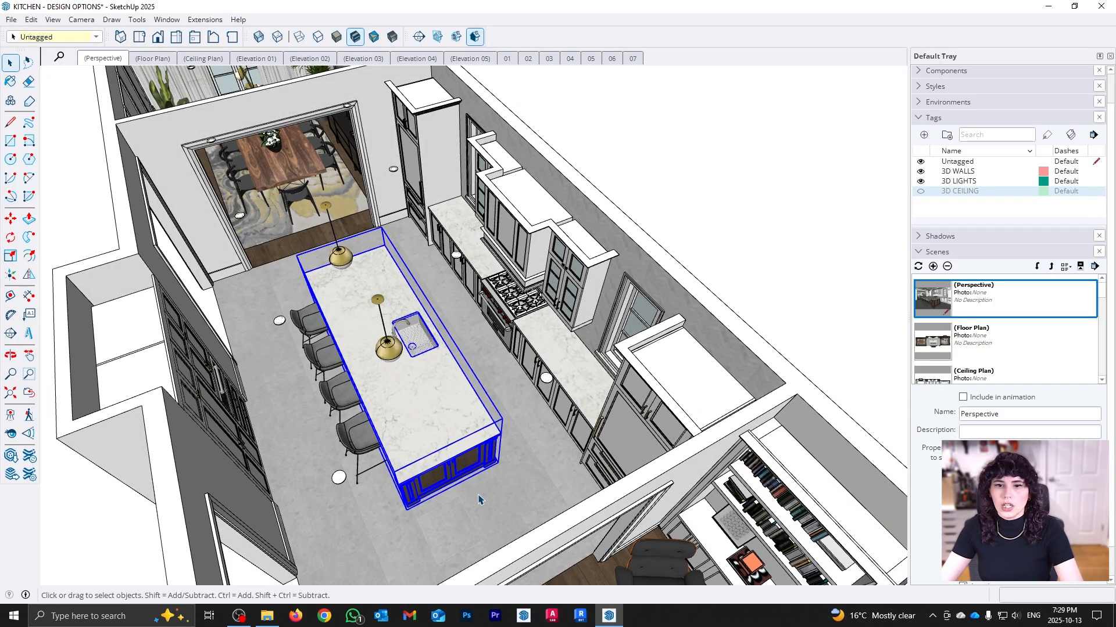
key("m")
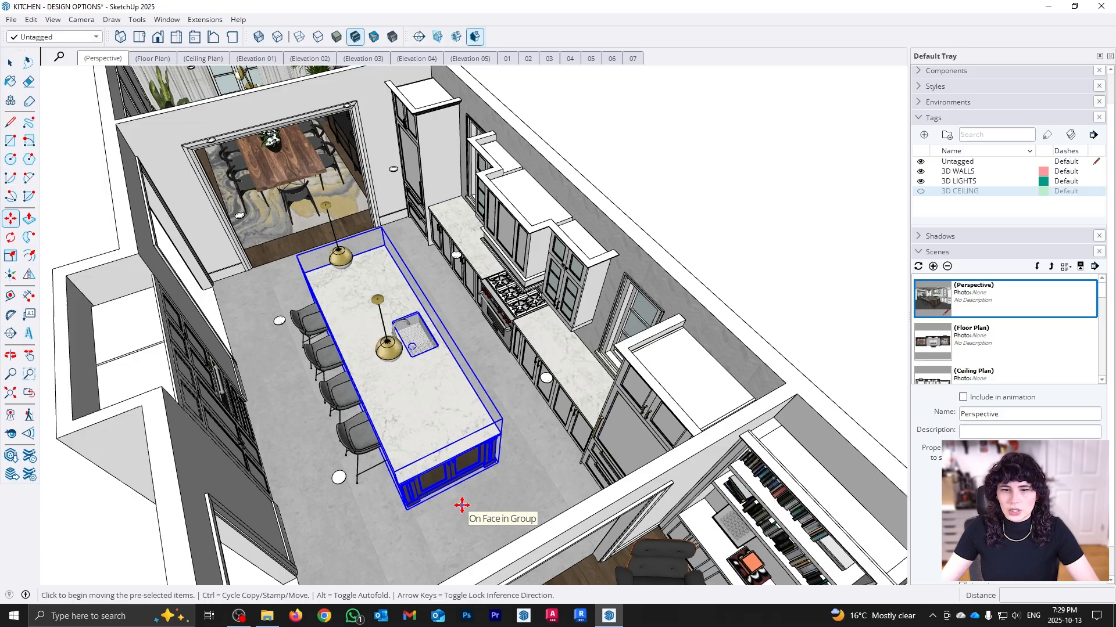
key("ctrl")
left_click(458, 503)
middle_click_drag(559, 451, 430, 476)
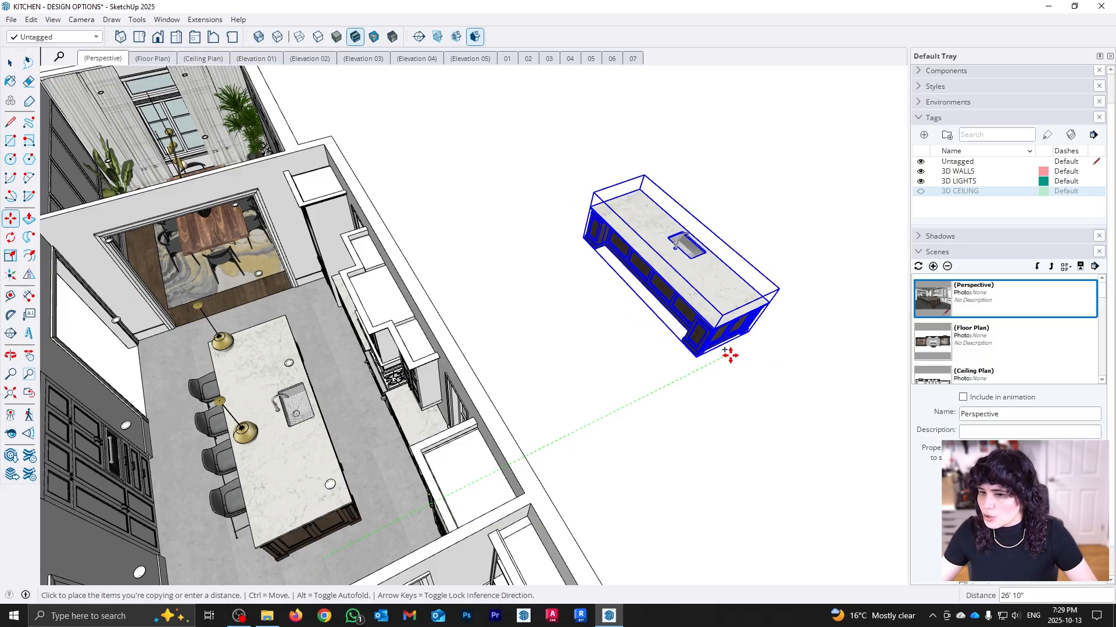
type("20")
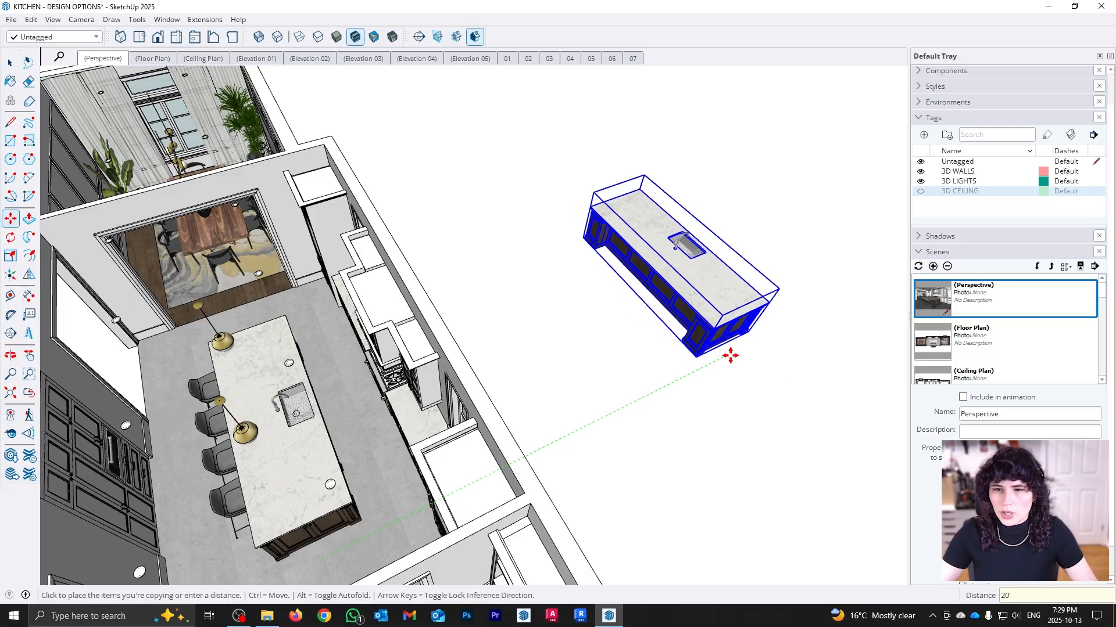
key("Return")
key("space")
left_click(734, 374)
Select the copied island outside the house and show its entity information
scroll(643, 391, "down", 2)
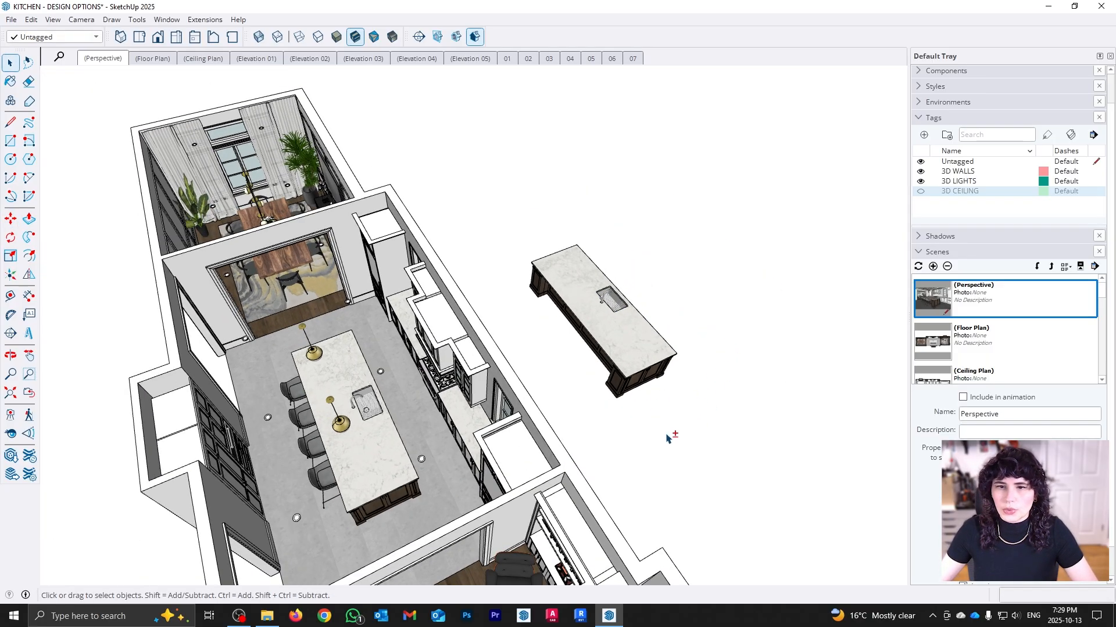
middle_click_drag(668, 439, 570, 488)
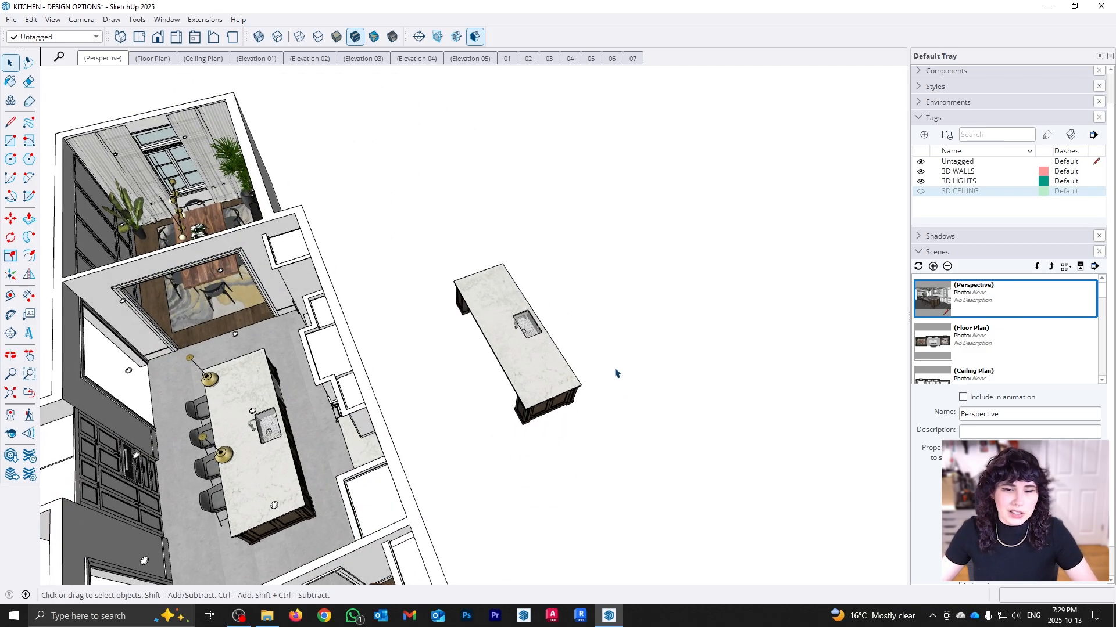
middle_click_drag(534, 456, 627, 371)
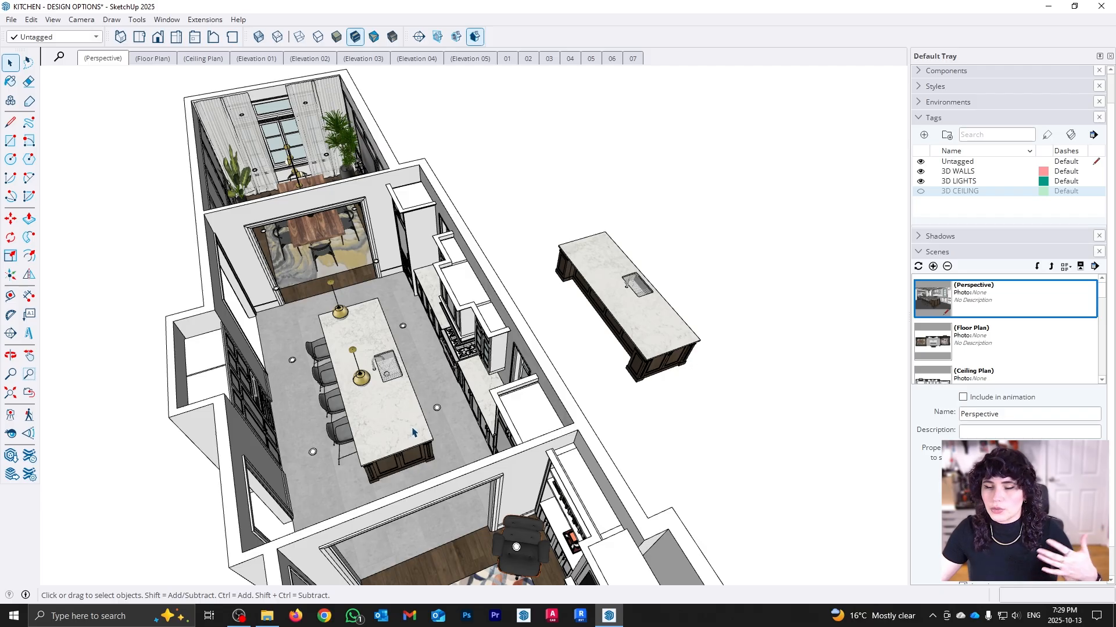
middle_click_drag(619, 330, 589, 327)
middle_click_drag(607, 420, 627, 375)
left_click(666, 375)
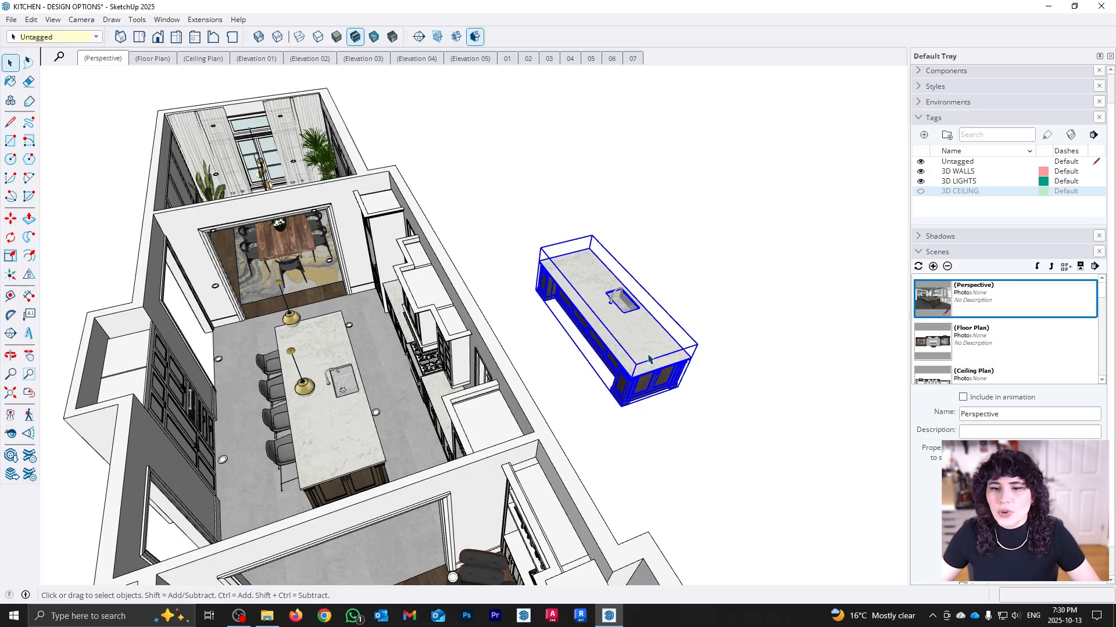
scroll(928, 76, "up", 1)
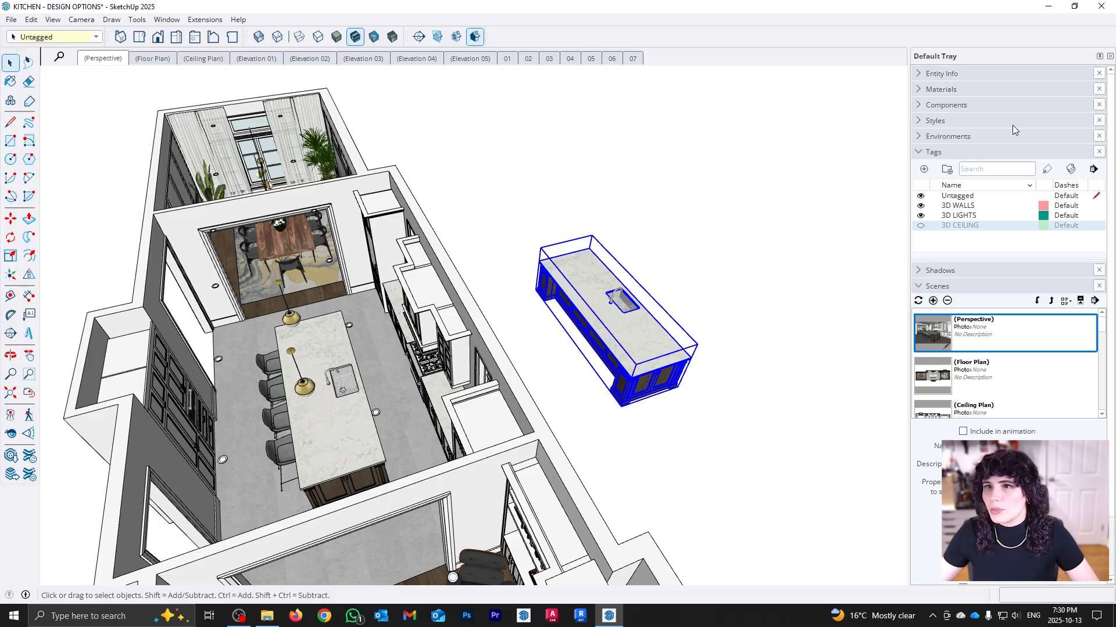
left_click(942, 73)
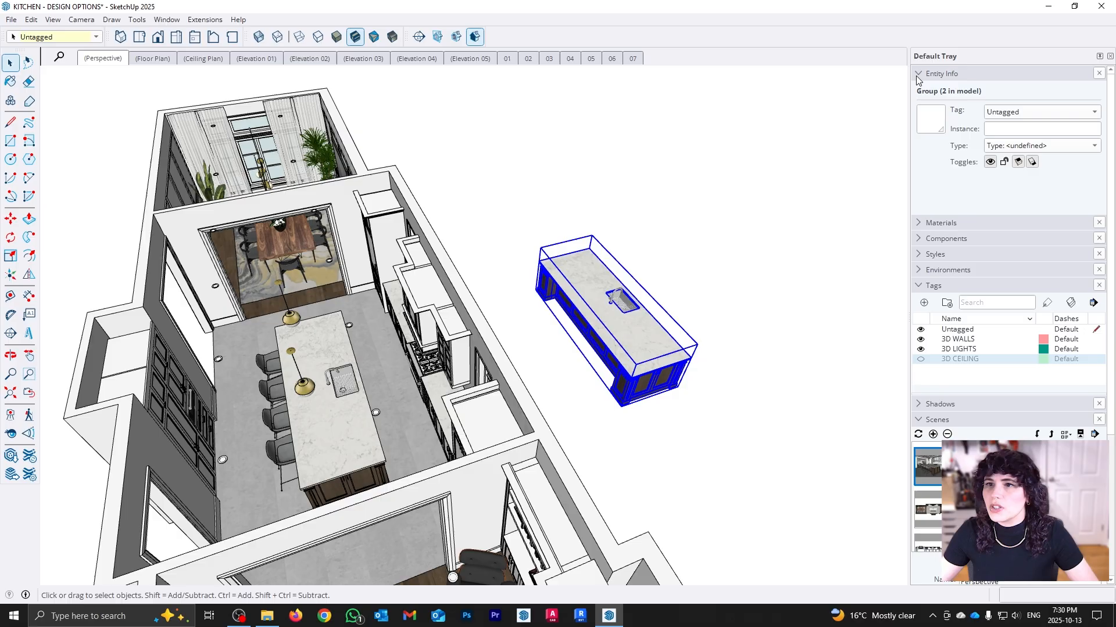
Open the copied island group for editing and make its two end cabinet components unique
double_click(644, 343)
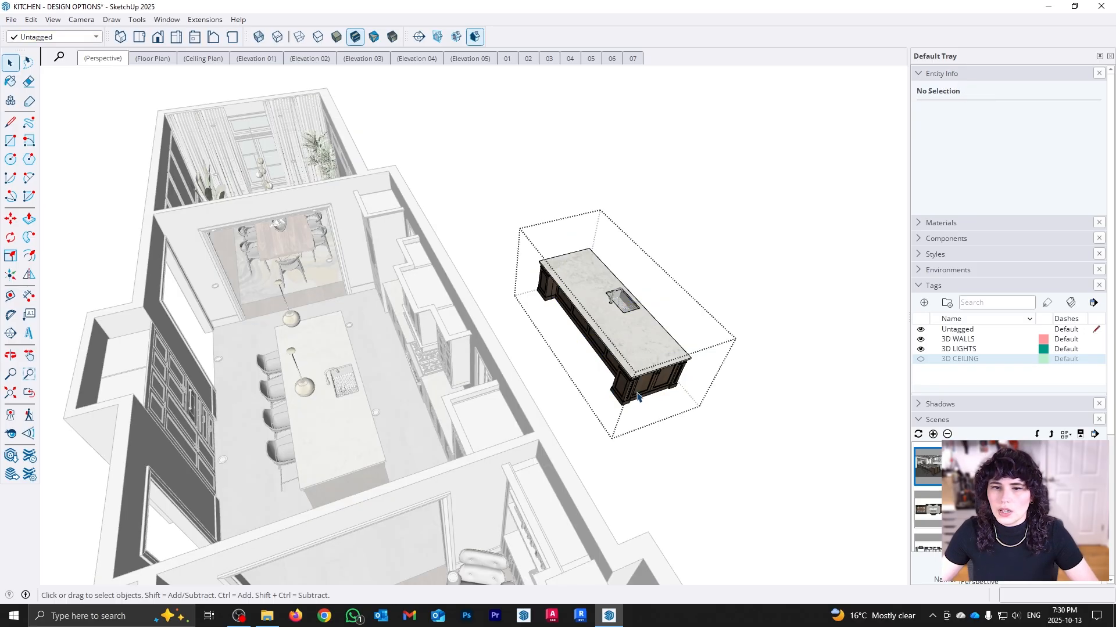
left_click(638, 395)
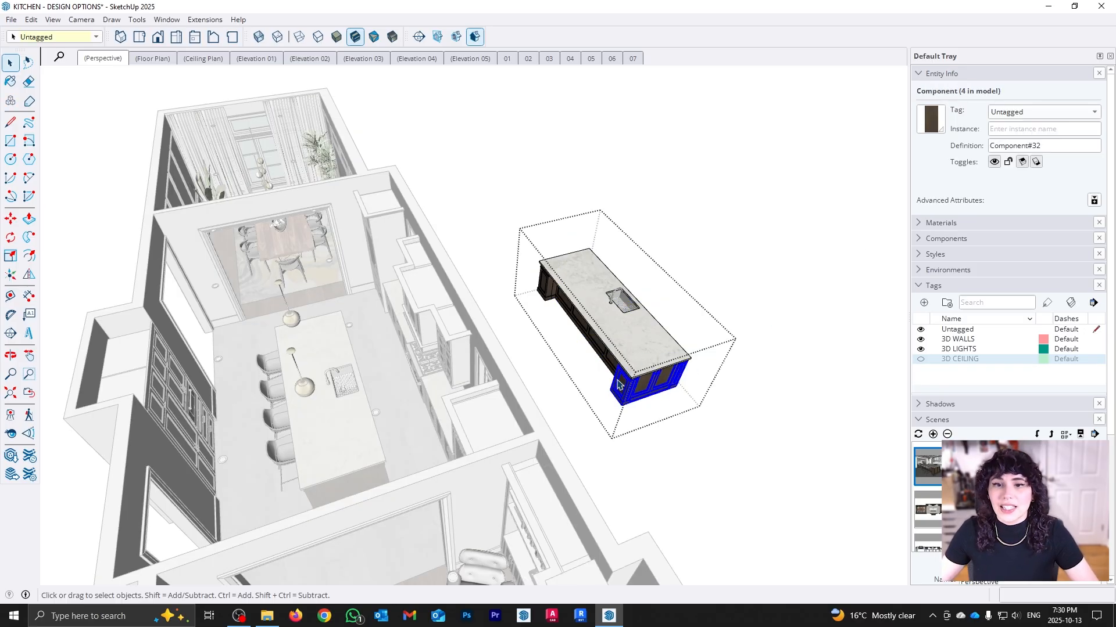
middle_click_drag(669, 408, 599, 297)
middle_click_drag(784, 410, 860, 442)
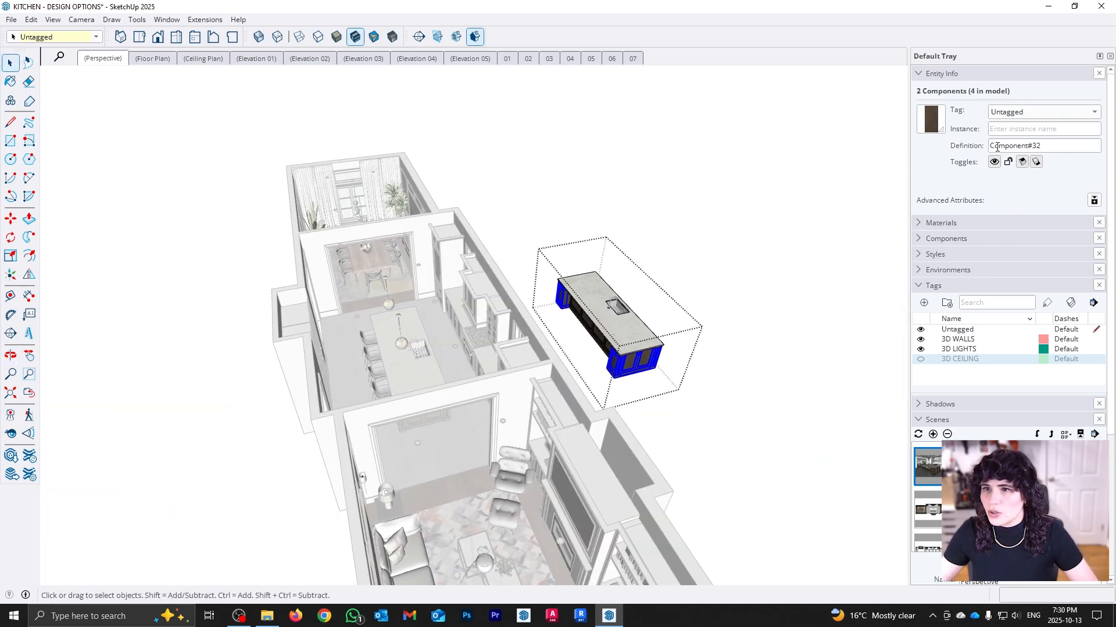
scroll(621, 385, "up", 2)
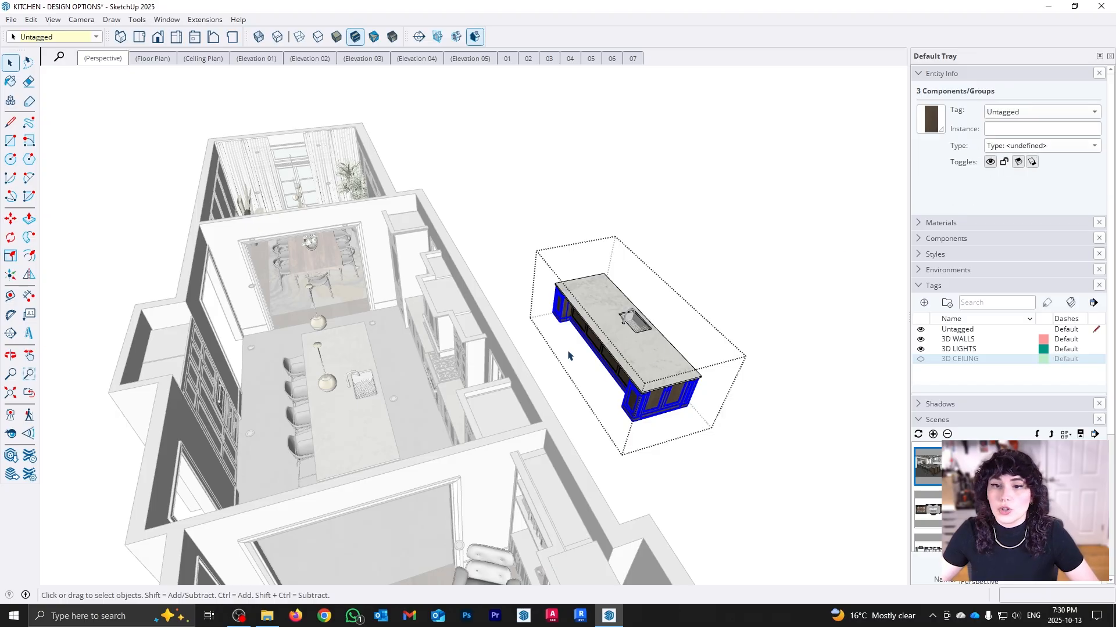
middle_click_drag(659, 380, 366, 488)
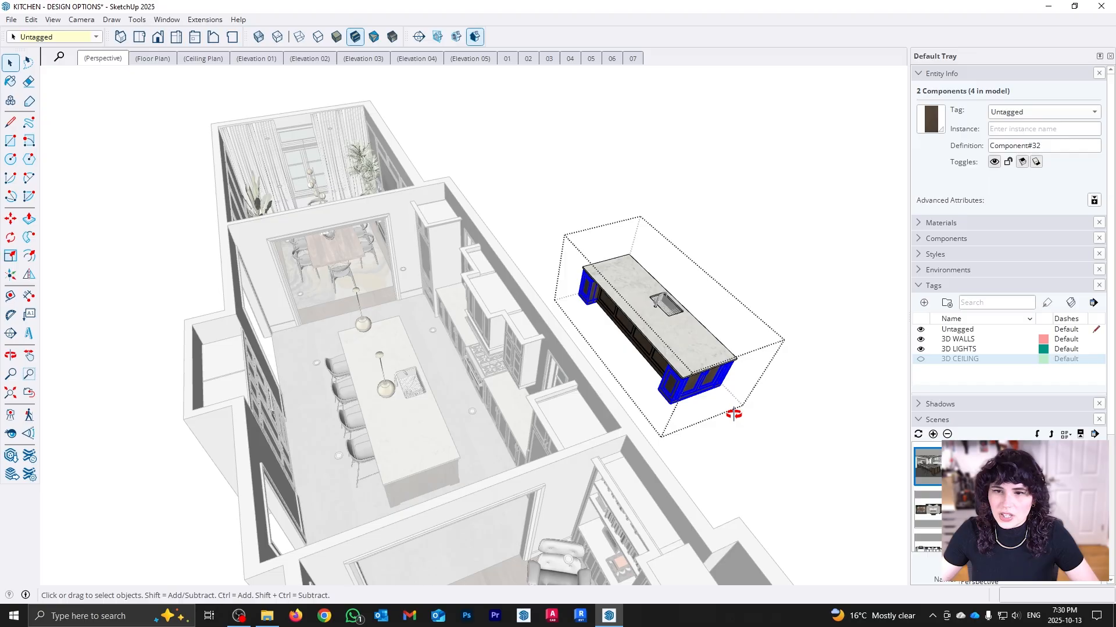
middle_click_drag(733, 414, 680, 387)
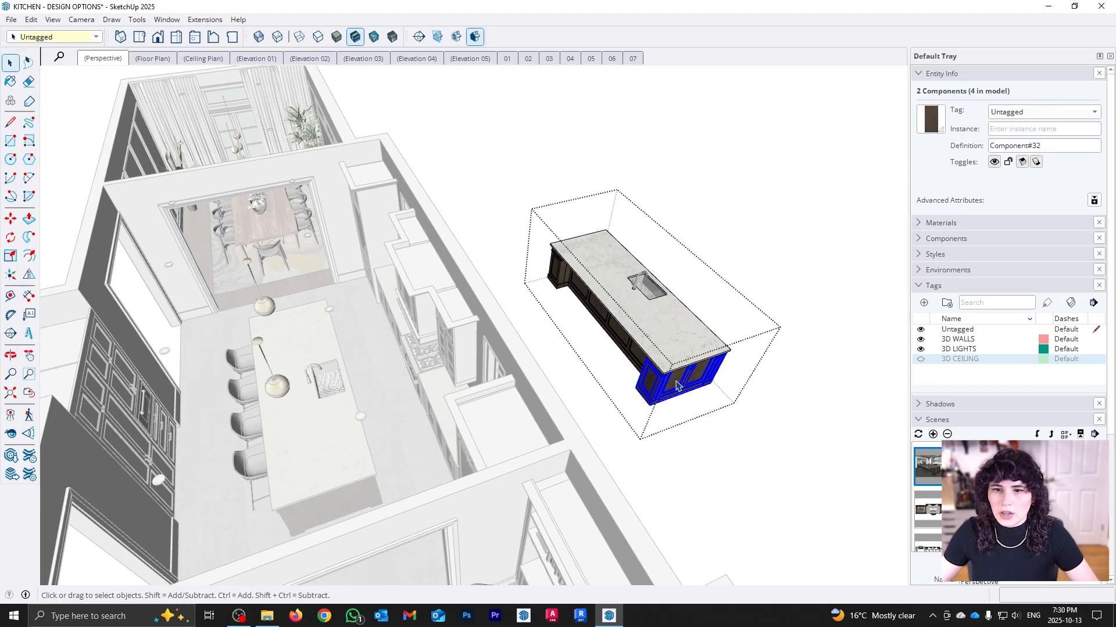
double_click(677, 386)
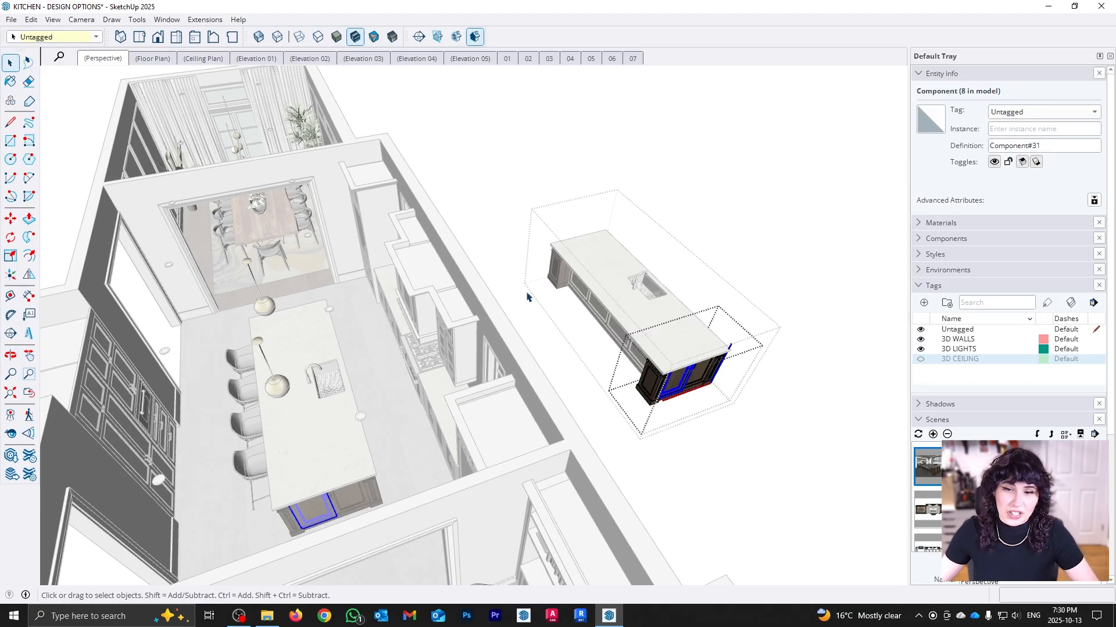
key("Escape")
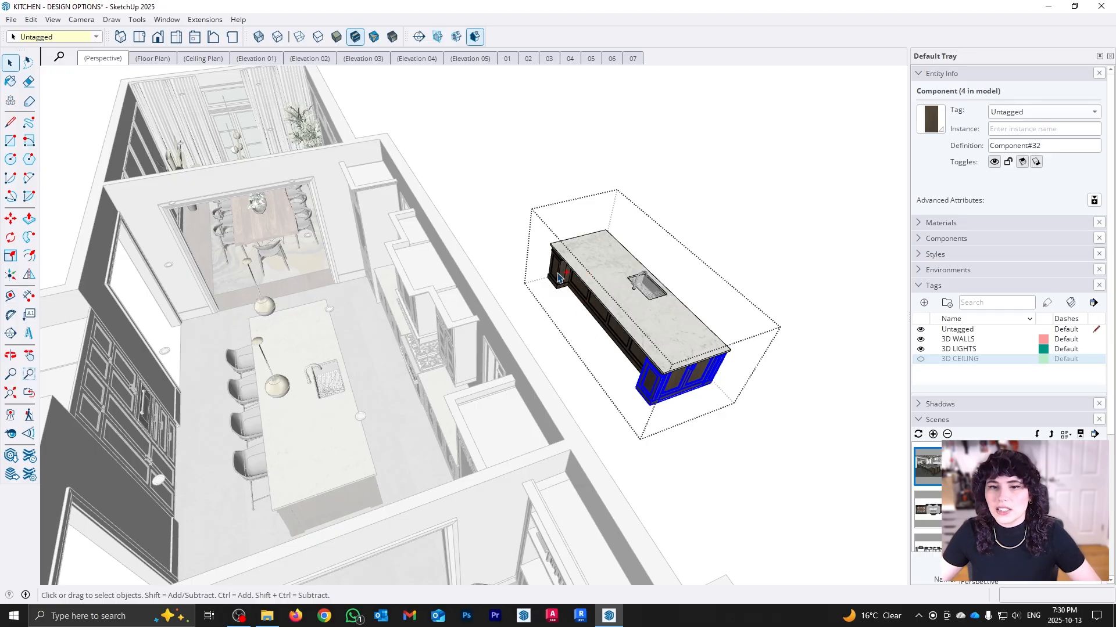
right_click(560, 279)
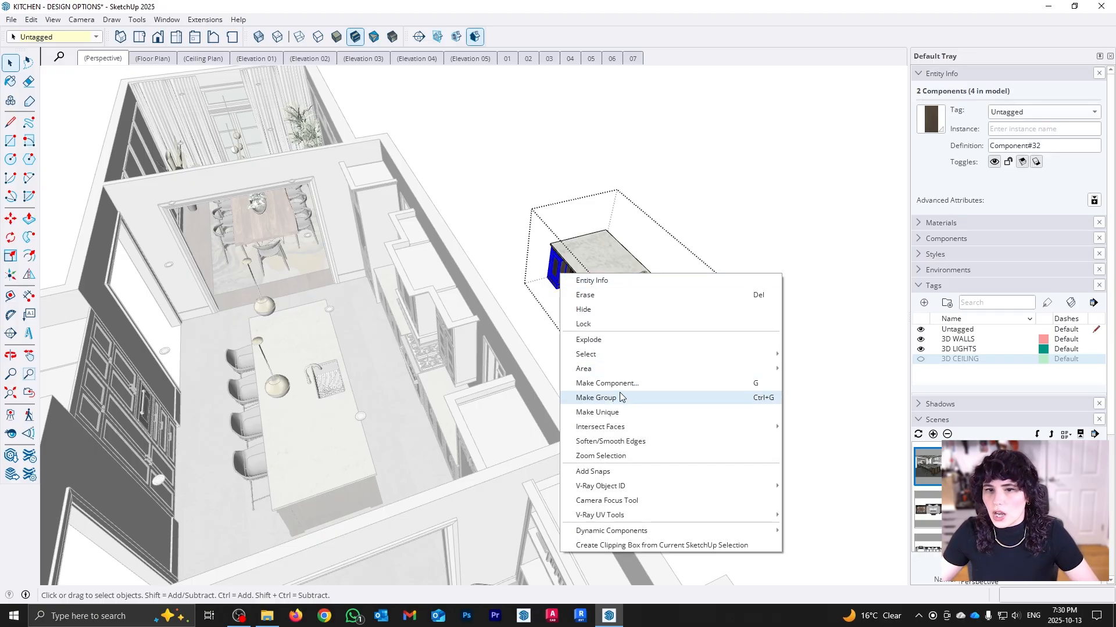
left_click(696, 424)
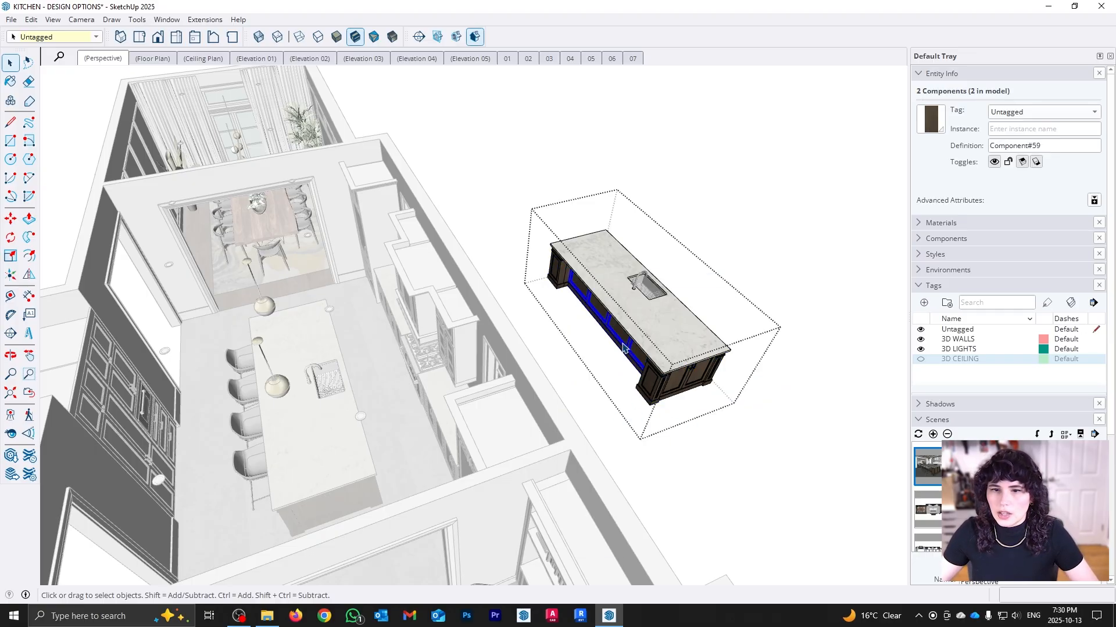
Make the two lower drawer fronts on the sink side of the copied island unique
middle_click_drag(611, 375, 643, 379)
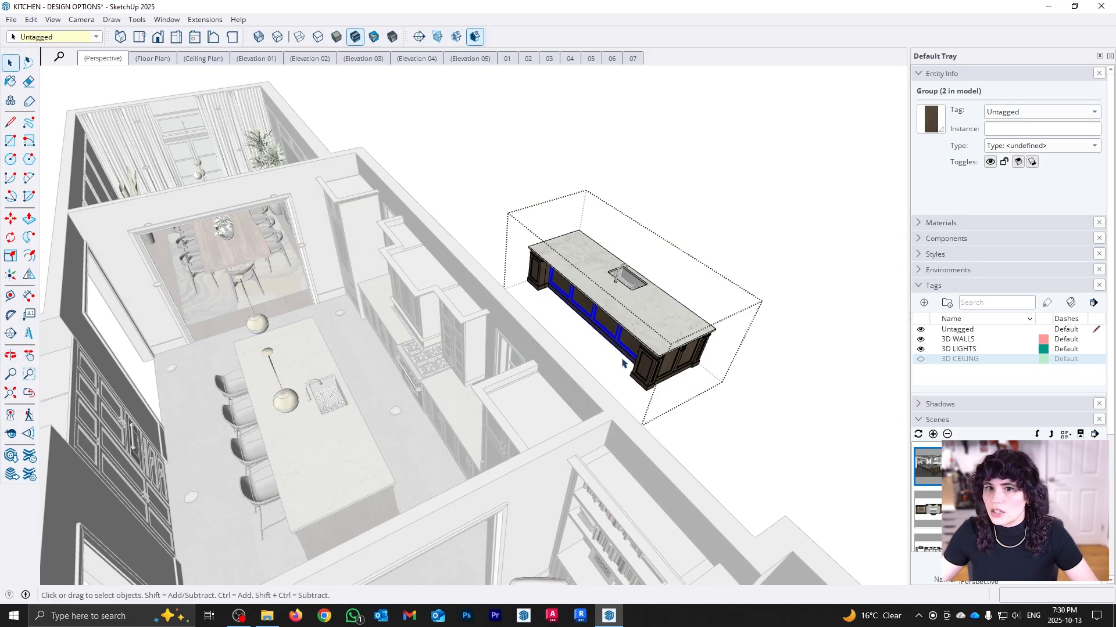
middle_click_drag(778, 374, 250, 341)
middle_click_drag(775, 448, 445, 370)
left_click(454, 360)
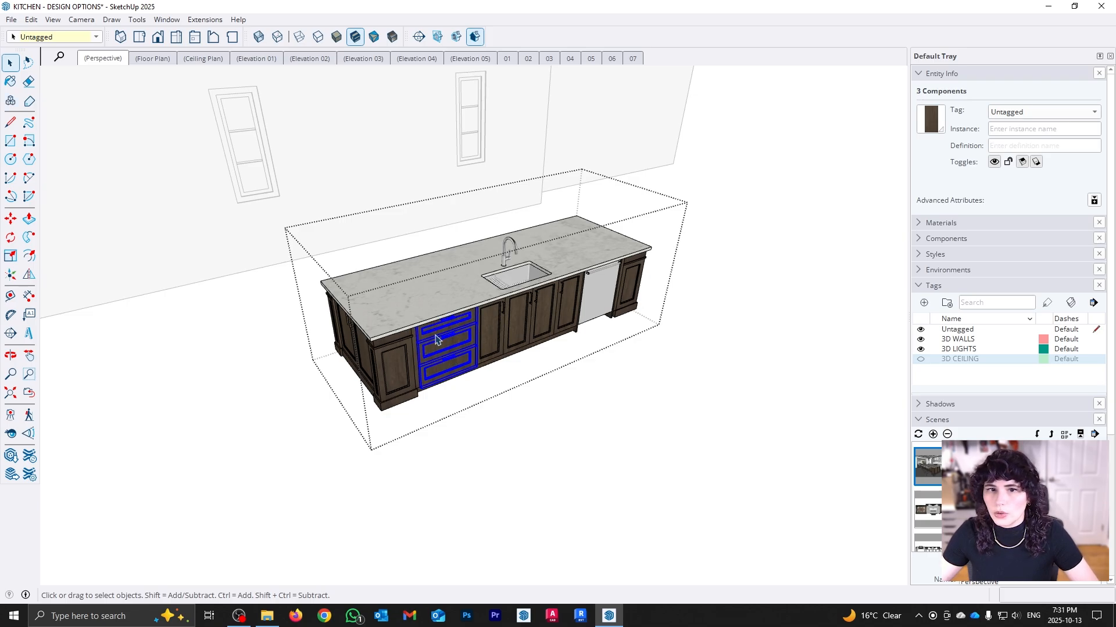
left_click(437, 375)
right_click(434, 371)
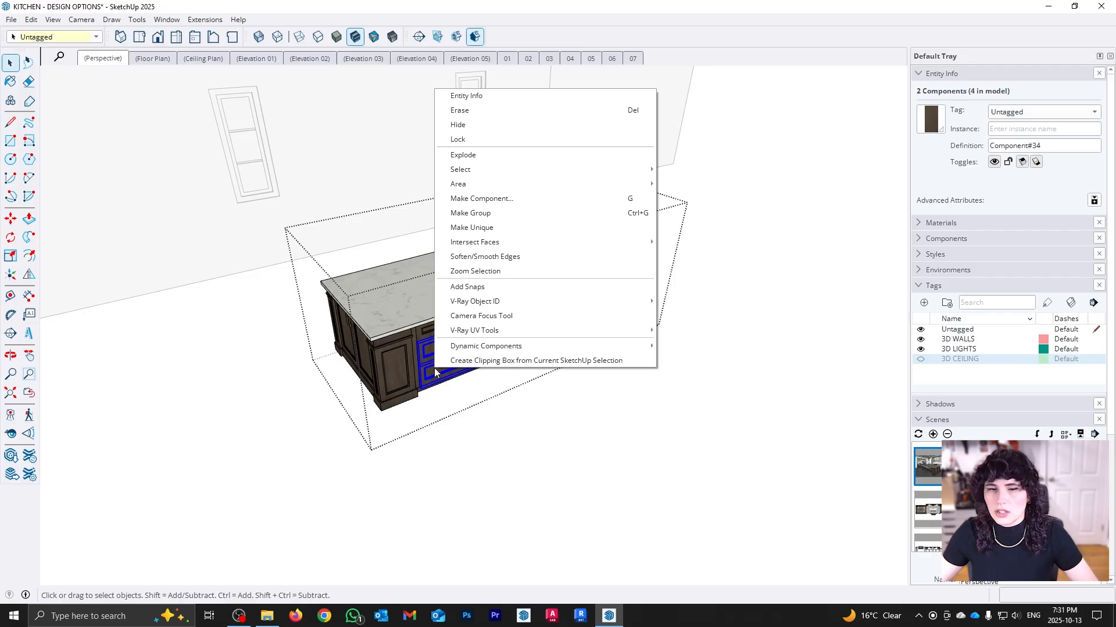
left_click(475, 227)
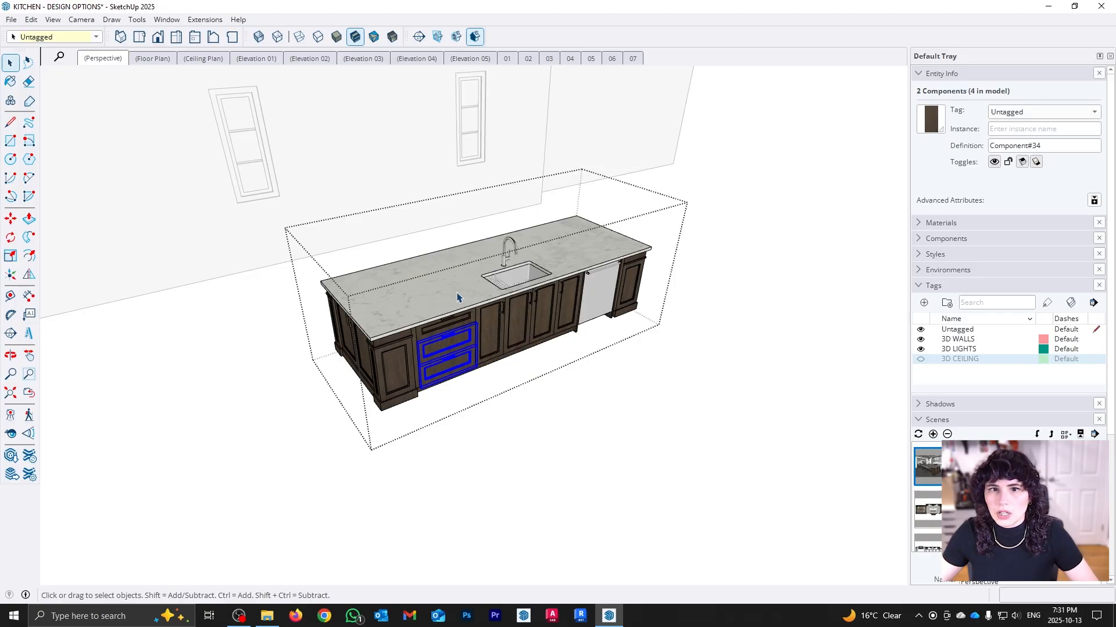
Make the top drawer front of the copied island unique
left_click(437, 333)
right_click(438, 333)
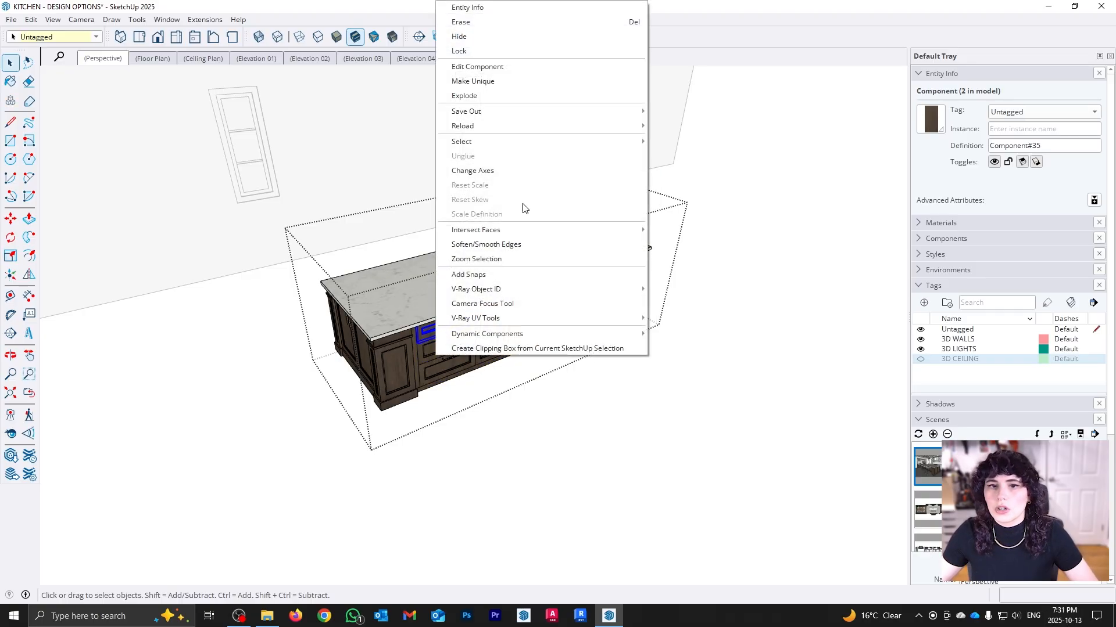
left_click(521, 79)
Make the four cabinet doors below the sink on the copied island unique
left_click(499, 342)
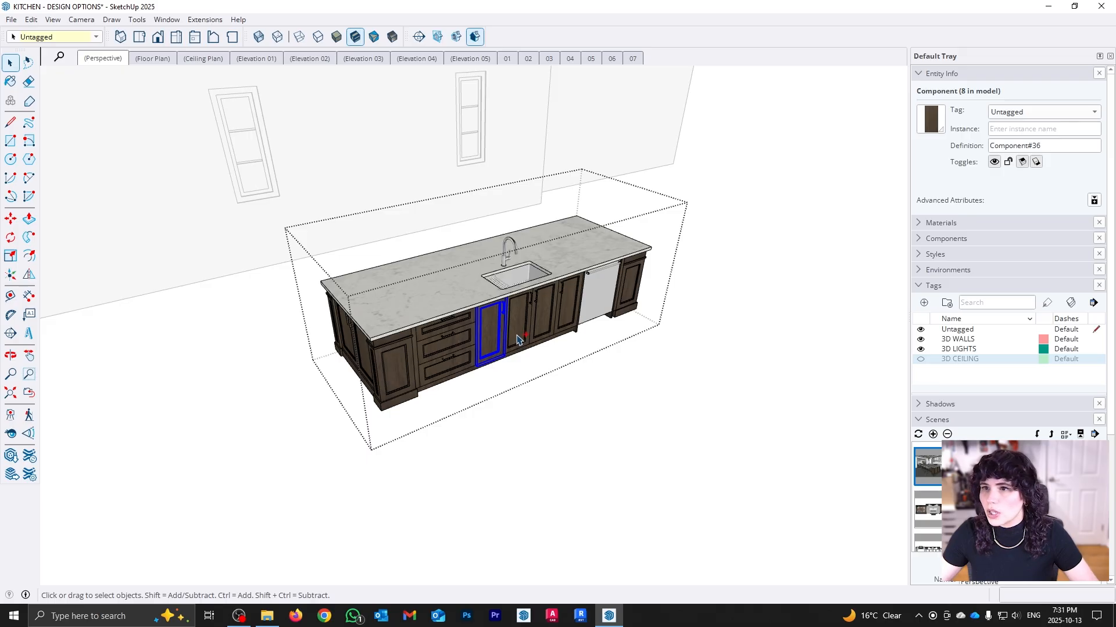
left_click(543, 325, "shift")
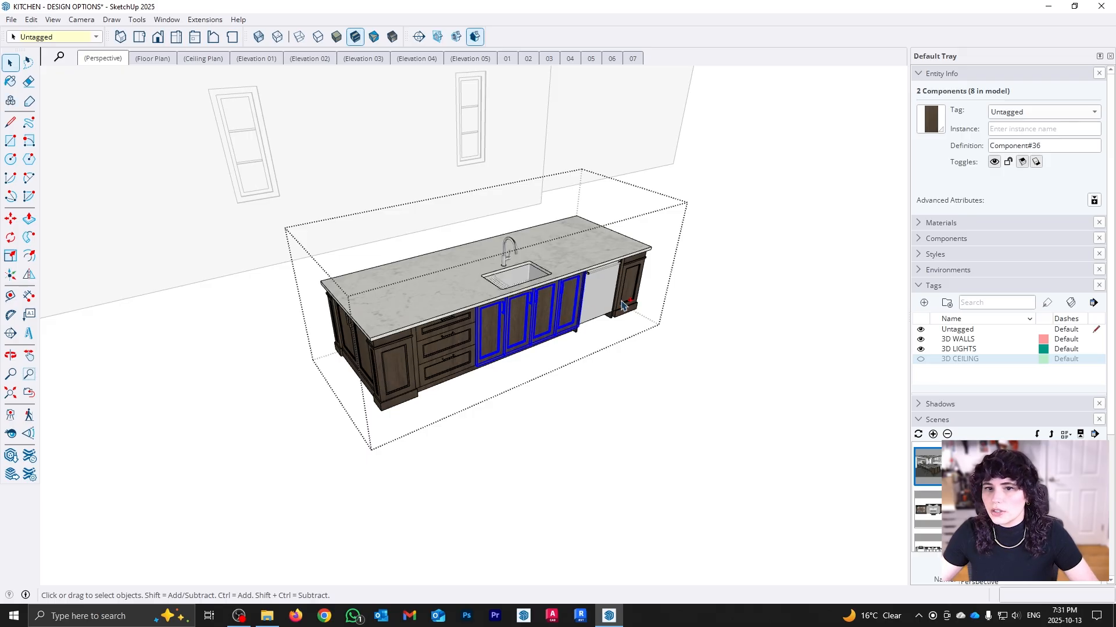
right_click(563, 325)
left_click(641, 460)
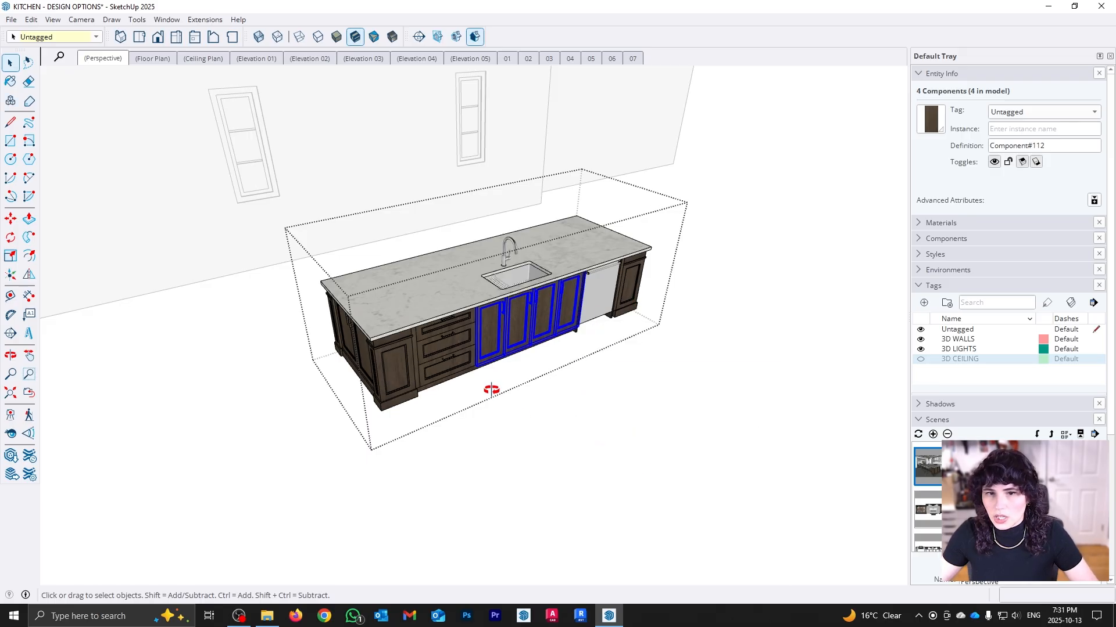
Choose the F08_Forest_Shadow green from the Solid Colors materials for painting the copied island
middle_click_drag(490, 391, 720, 419)
left_click(491, 322)
left_click(936, 223)
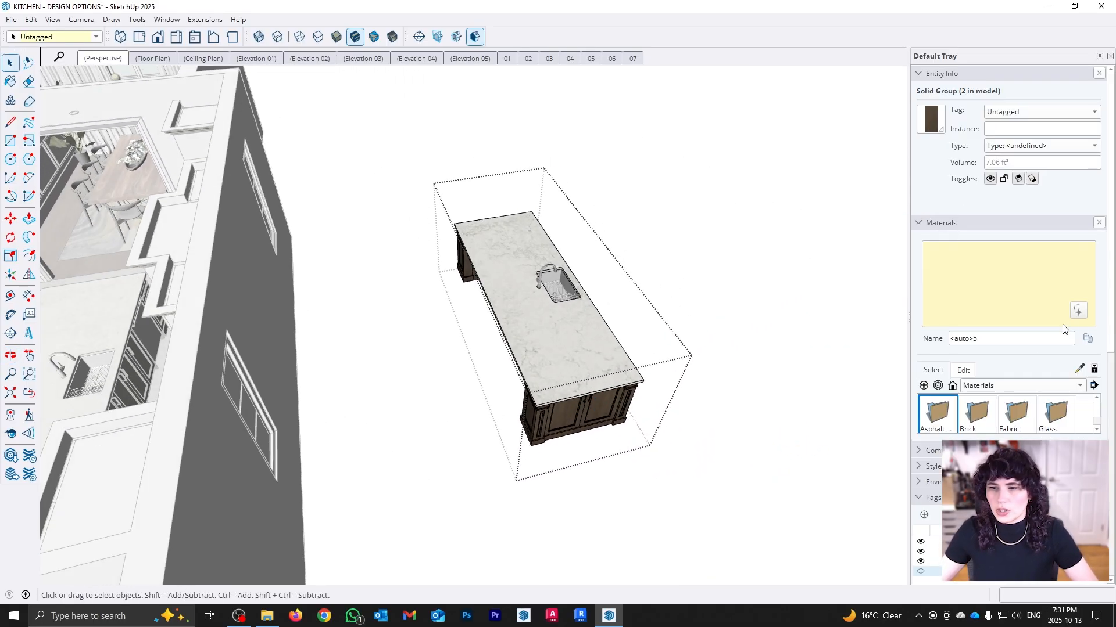
left_click(1000, 386)
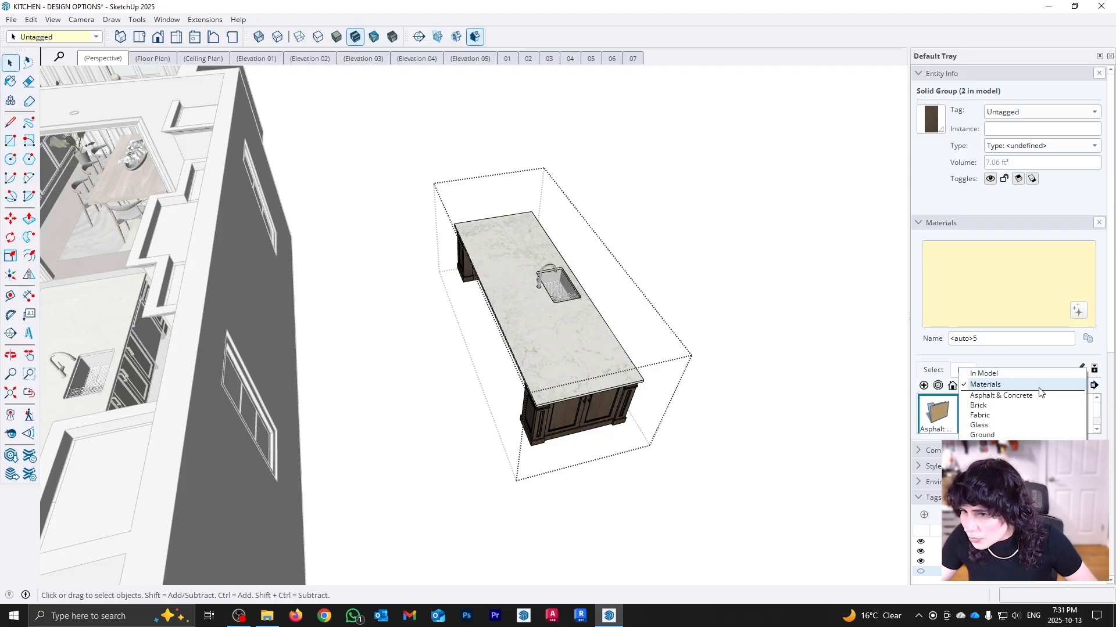
left_click(1025, 488)
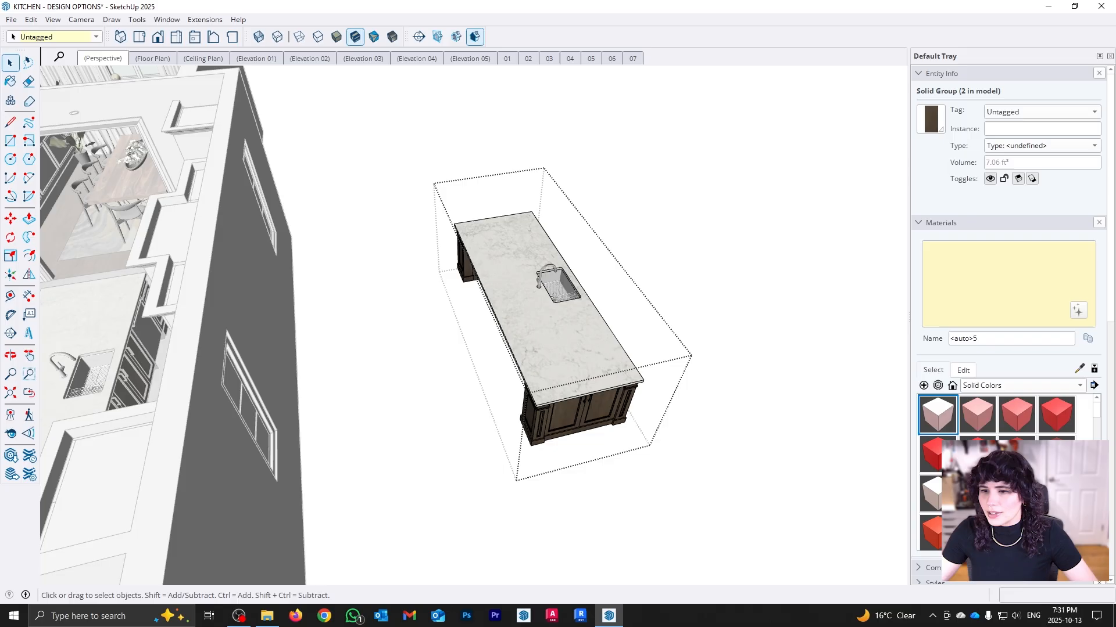
scroll(1050, 402, "down", 5)
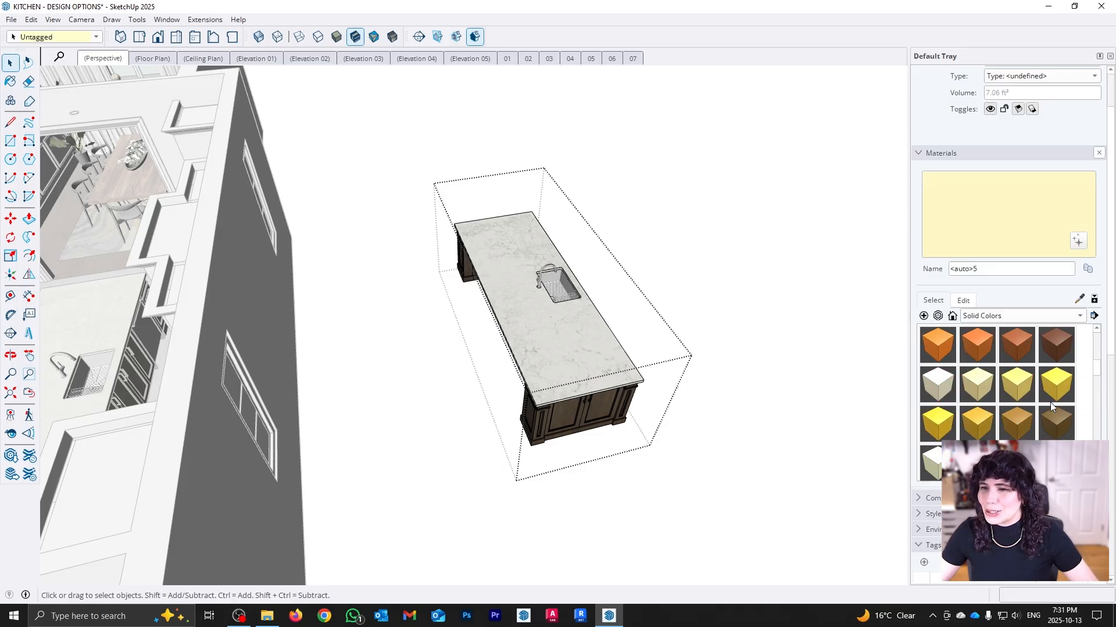
scroll(1055, 417, "down", 4)
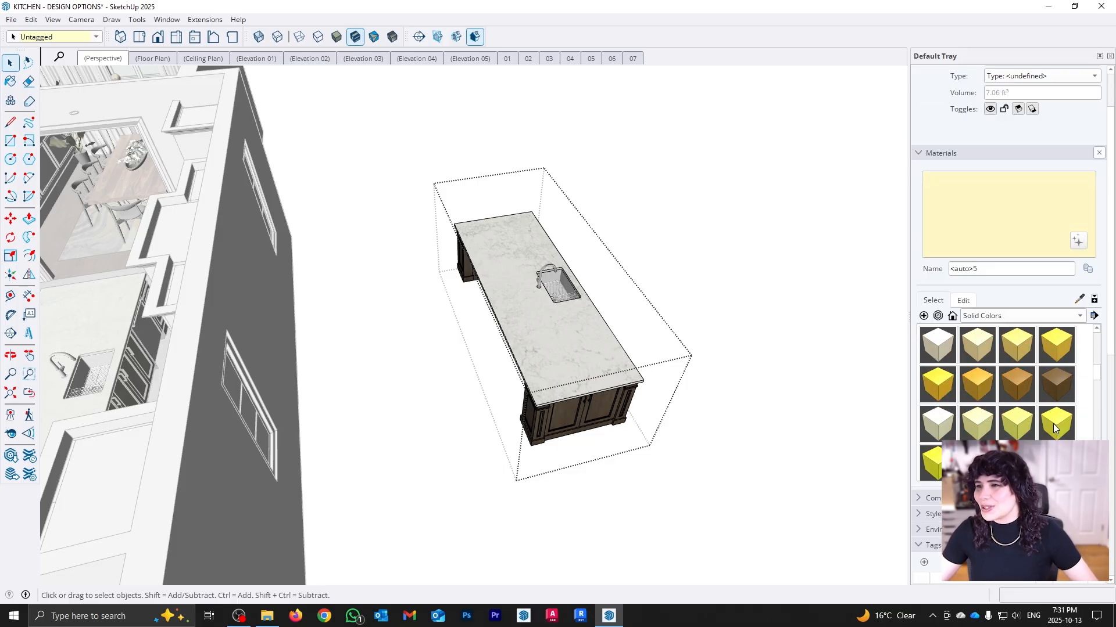
left_click(1046, 431)
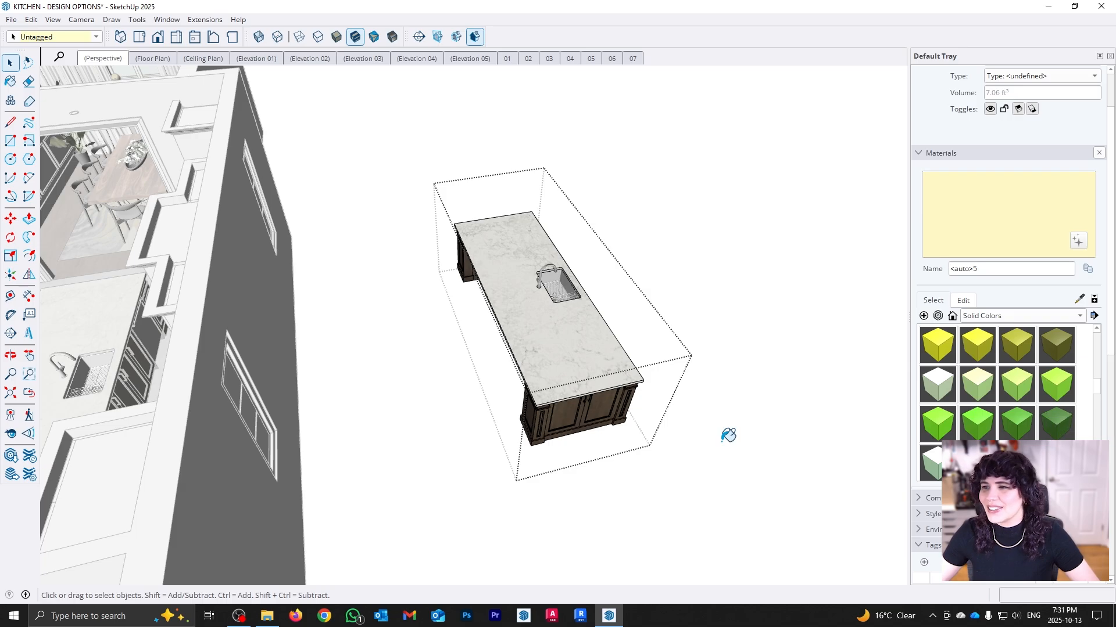
Paint the copied island's two end cabinets and its long back panelling with F08_Forest_Shadow
mouse_move(473, 441)
middle_mouse_down()
mouse_move(581, 360)
mouse_move(570, 368)
middle_mouse_up()
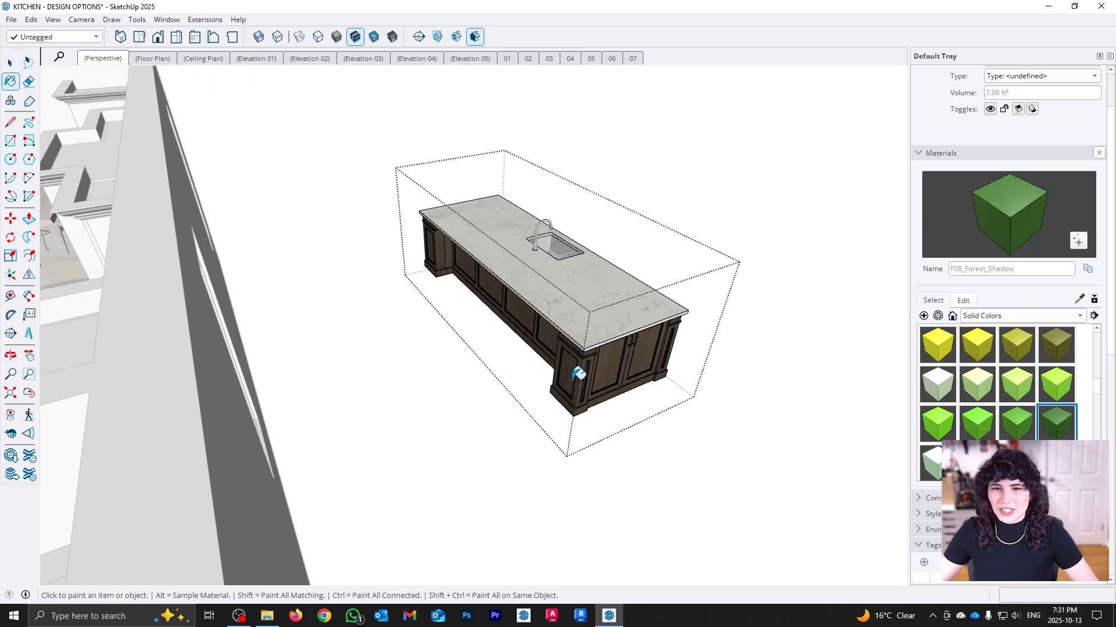
left_click(581, 372)
left_click(555, 346)
left_click(440, 248)
Paint the three drawer fronts and four doors on the sink side with F08_Forest_Shadow
middle_click_drag(766, 401, 370, 395)
scroll(371, 396, "up", 2)
left_click(368, 389)
left_click(363, 349)
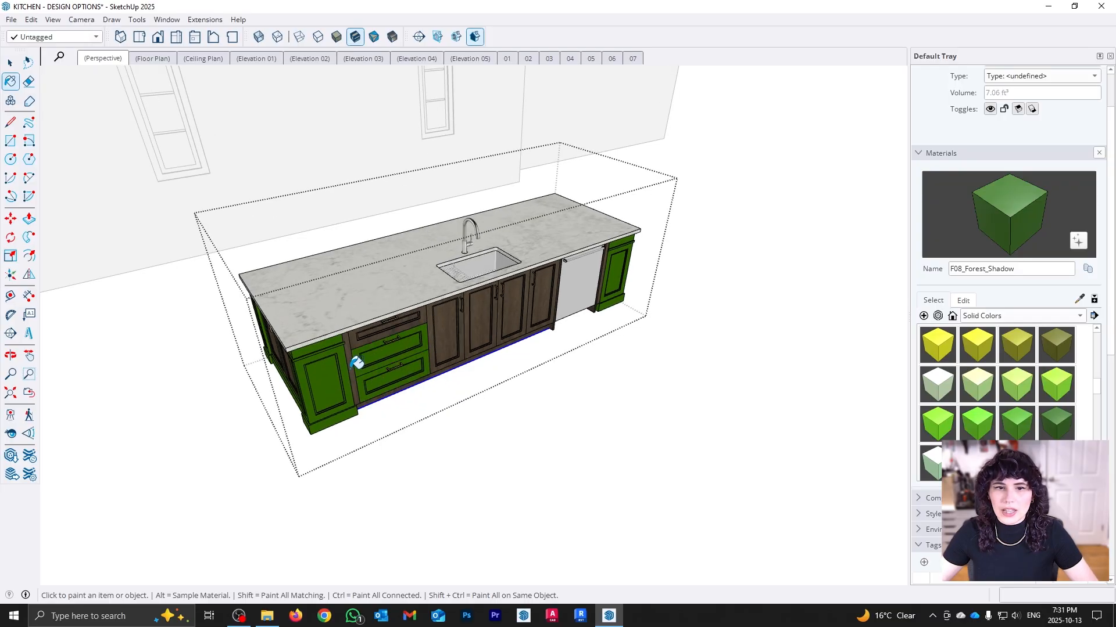
left_click(363, 325)
left_click(451, 341)
left_click(494, 319)
left_click(510, 315)
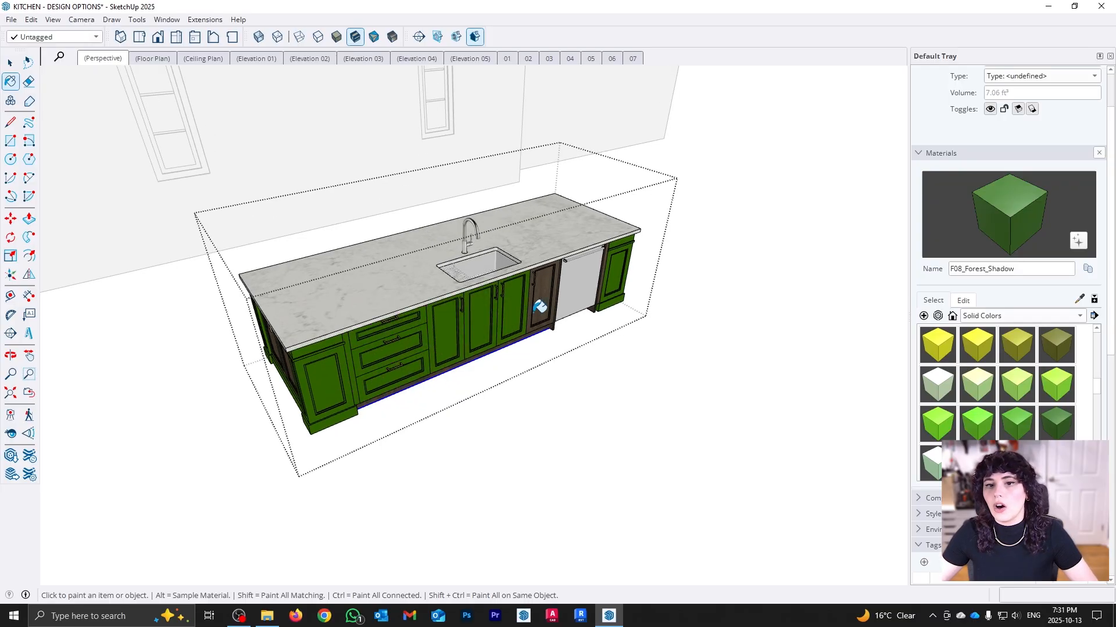
left_click(541, 317)
Paint the sink-side toe kick and the narrow filler panel beside the dishwasher with F08_Forest_Shadow
middle_click_drag(558, 321, 447, 309)
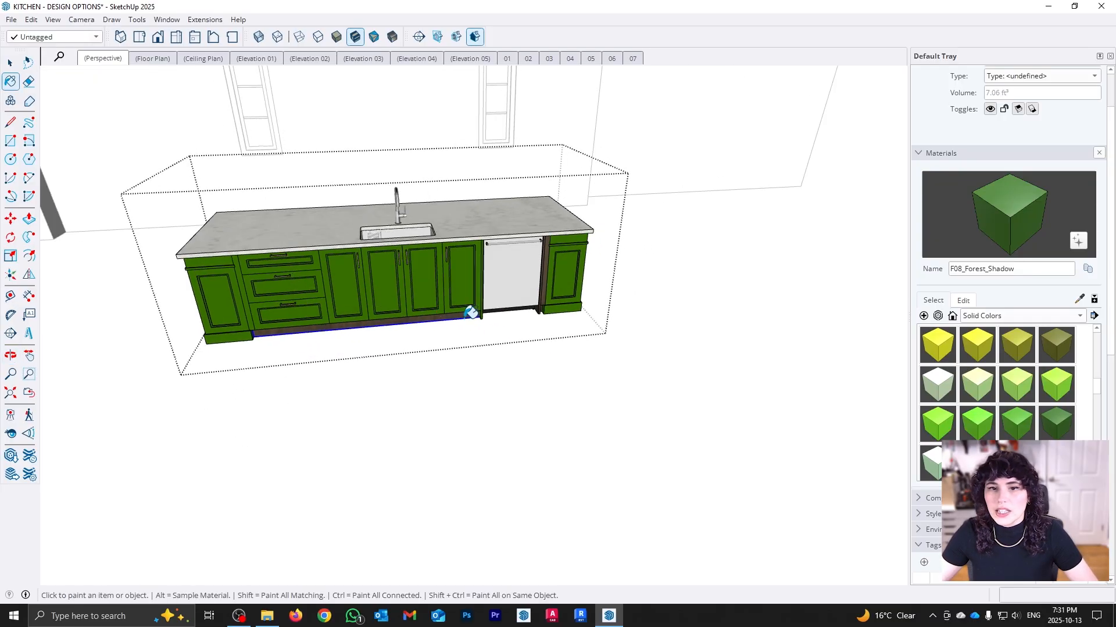
left_click(469, 317)
scroll(531, 264, "up", 3)
left_click(549, 301)
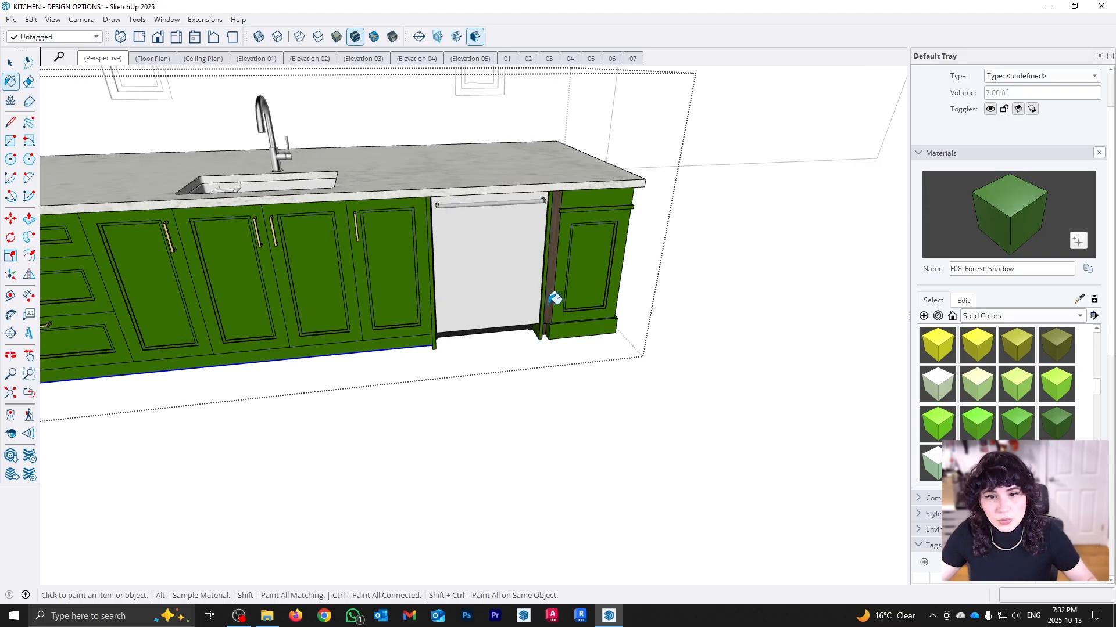
scroll(567, 325, "up", 3)
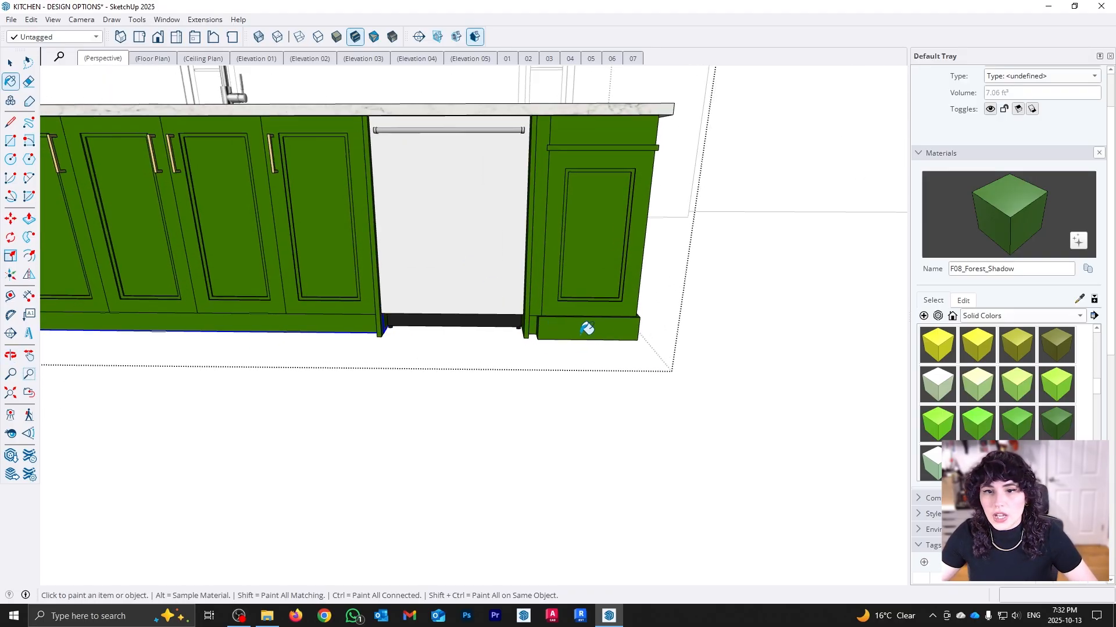
Examine the finish of the two doors on the copied island's end cabinet
scroll(604, 337, "down", 5)
middle_click_drag(303, 294, 539, 402)
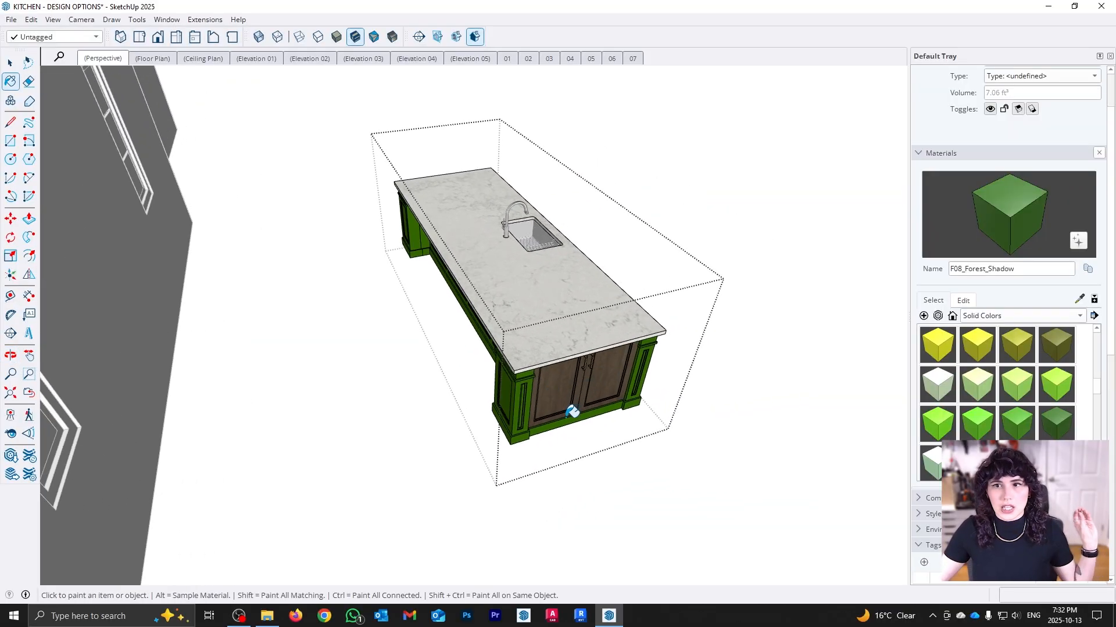
scroll(605, 382, "up", 1)
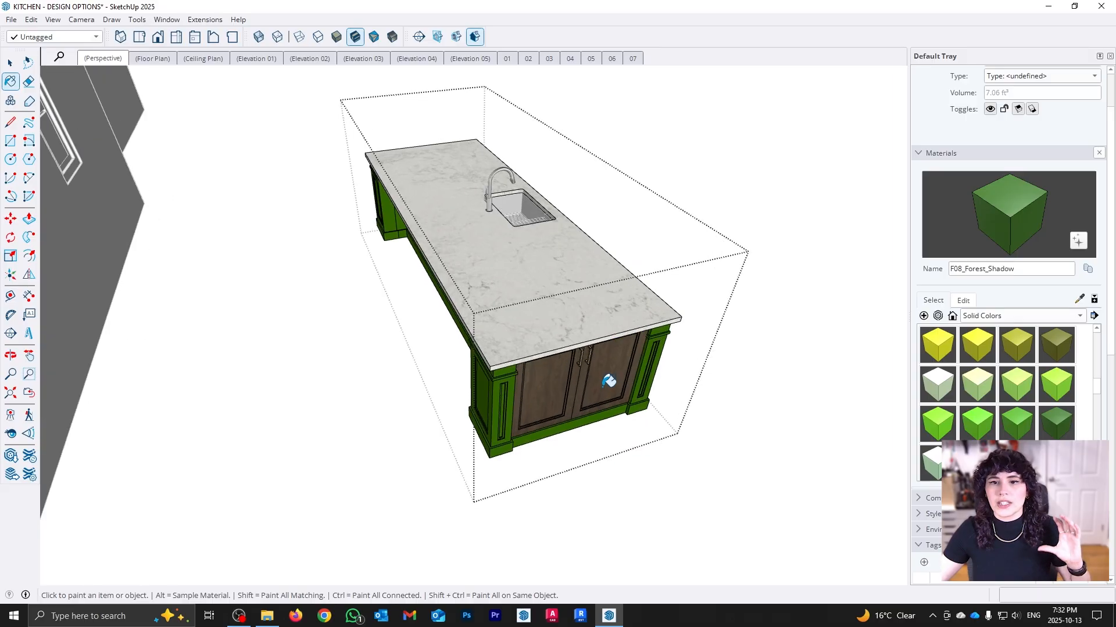
scroll(604, 382, "down", 1)
middle_click_drag(601, 356, 489, 412)
scroll(1042, 387, "up", 2)
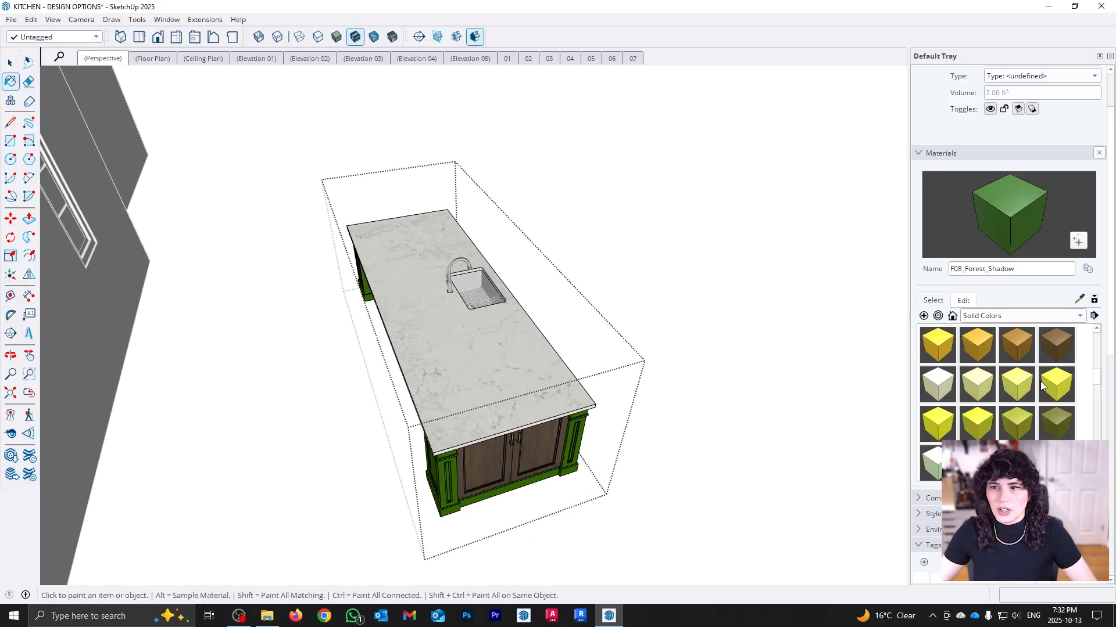
scroll(1043, 387, "down", 2)
scroll(1113, 380, "up", 2)
middle_click_drag(564, 400, 594, 373)
Open the copied island's end cabinet for editing, select its two doors, and compare them with the original island
key("space")
left_click(528, 451)
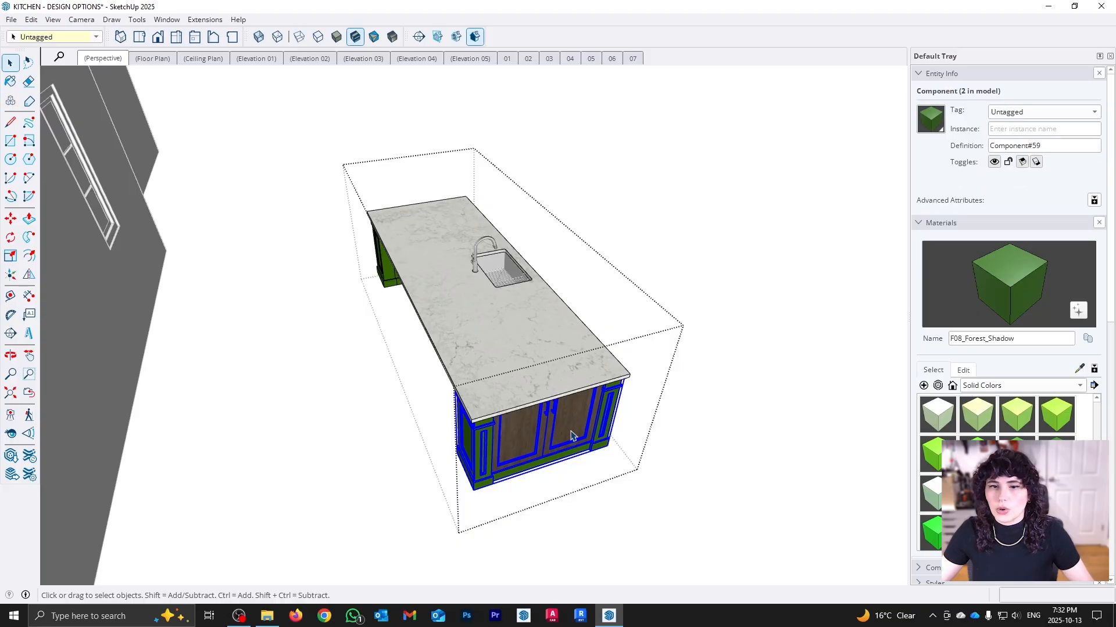
double_click(573, 436)
left_click(572, 436)
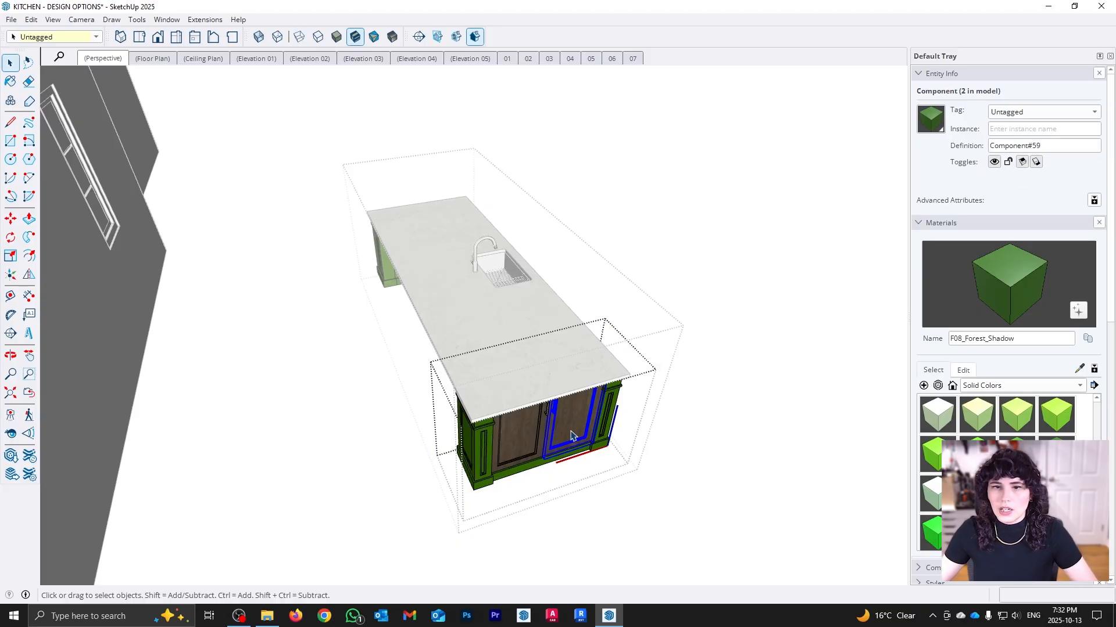
left_click(528, 452, "shift")
middle_click_drag(653, 431, 429, 302)
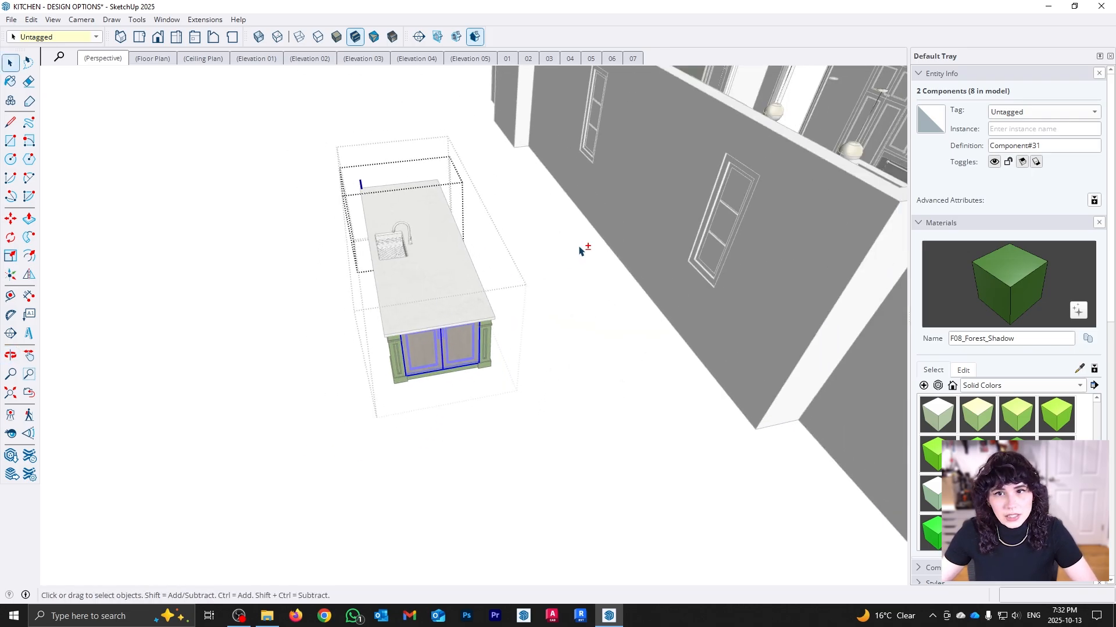
middle_click_drag(579, 251, 400, 430, "shift")
scroll(560, 500, "up", 3)
middle_click_drag(560, 500, 578, 473)
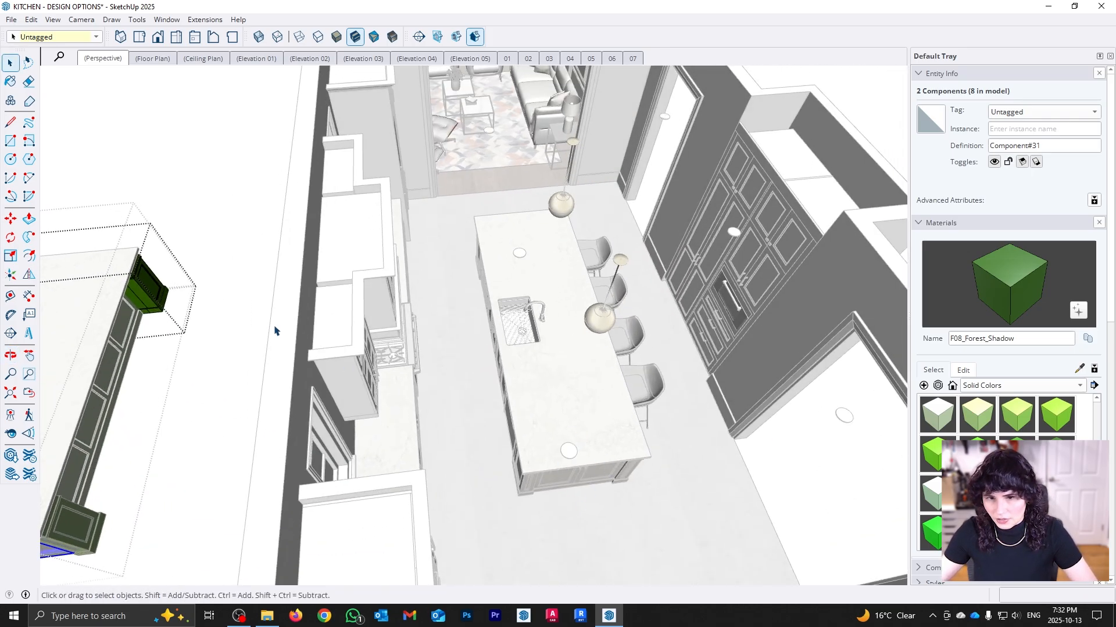
middle_click_drag(275, 330, 493, 390)
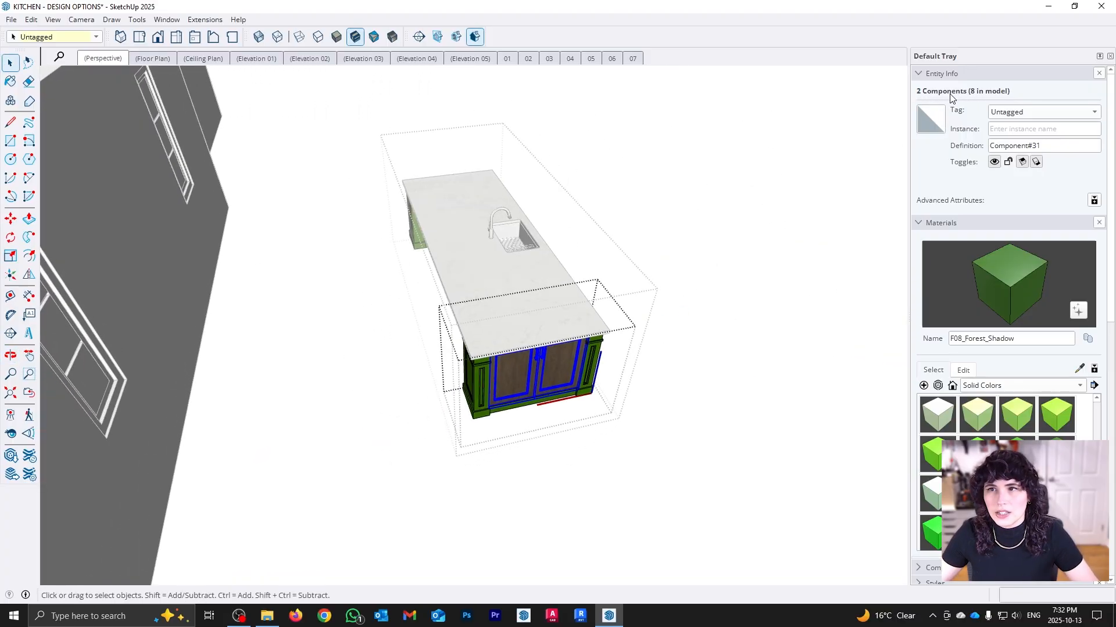
Open an end-cabinet door with its geometry selected to check its link to the original island, and exit the door
middle_click_drag(532, 398, 325, 473)
triple_click(559, 398)
scroll(572, 398, "down", 2)
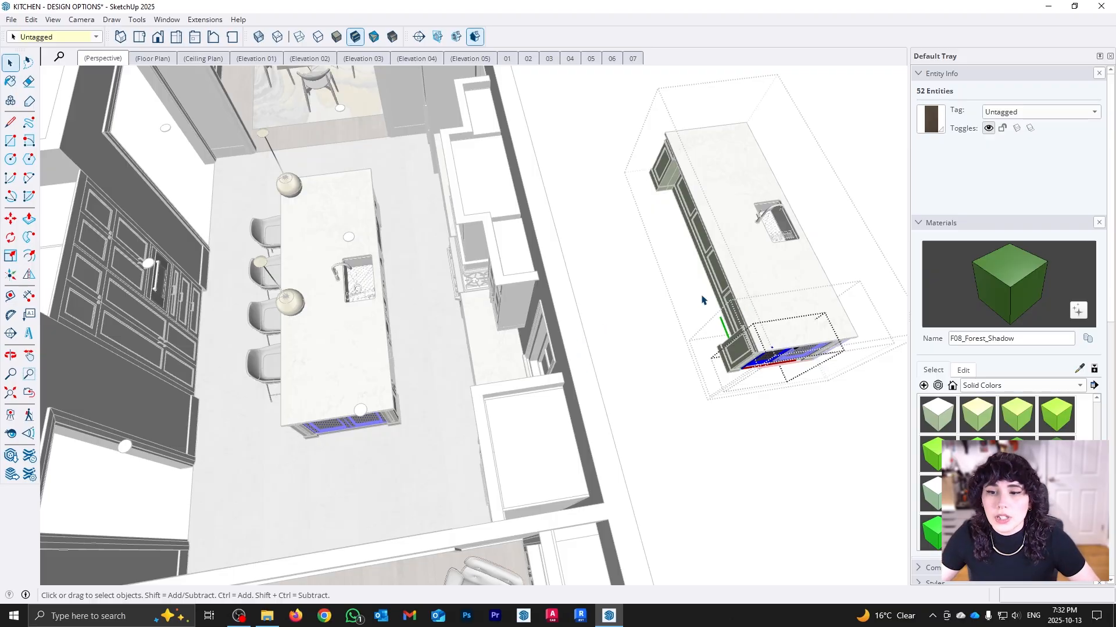
middle_click_drag(702, 299, 716, 350)
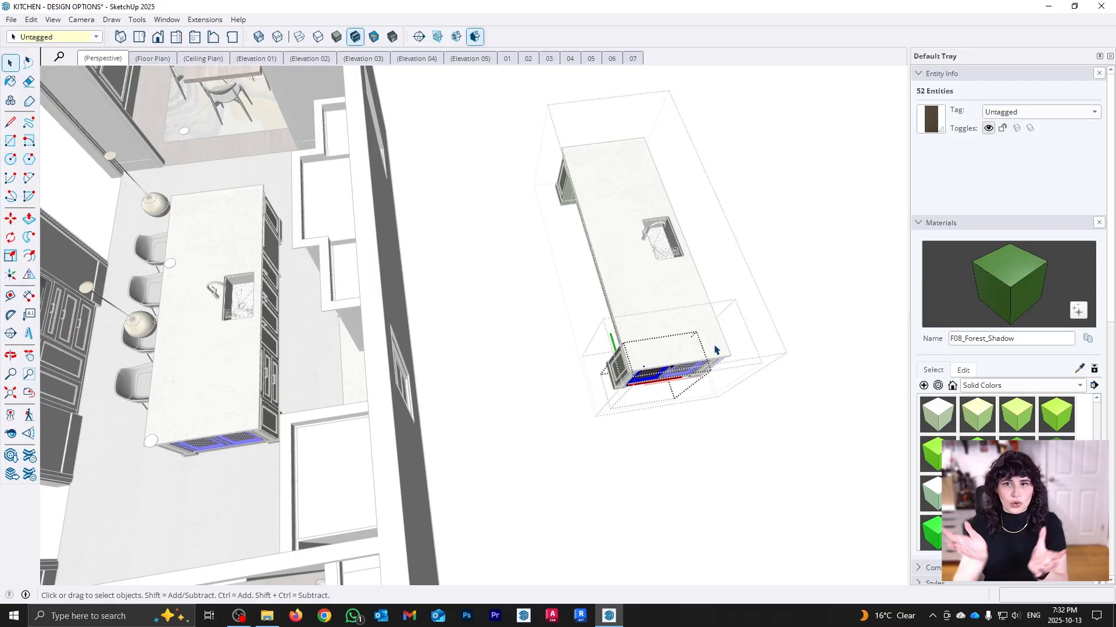
middle_click_drag(671, 331, 592, 294)
key("Escape")
Make the two doors of the copied island's end cabinet unique
middle_click_drag(624, 400, 585, 385)
left_click(584, 384)
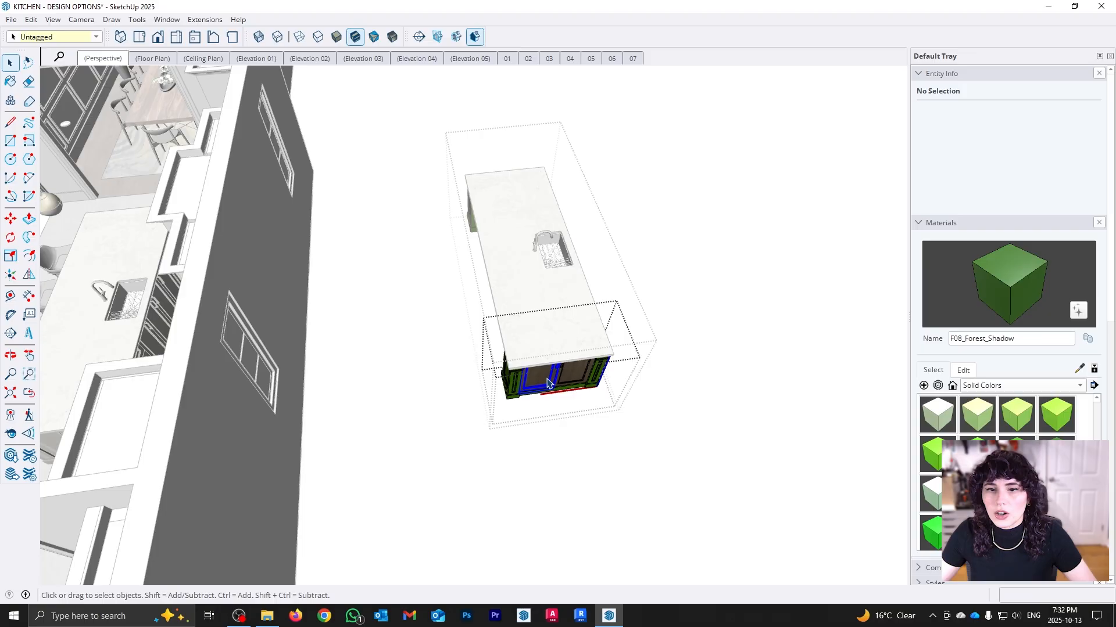
right_click(577, 379)
left_click(653, 235)
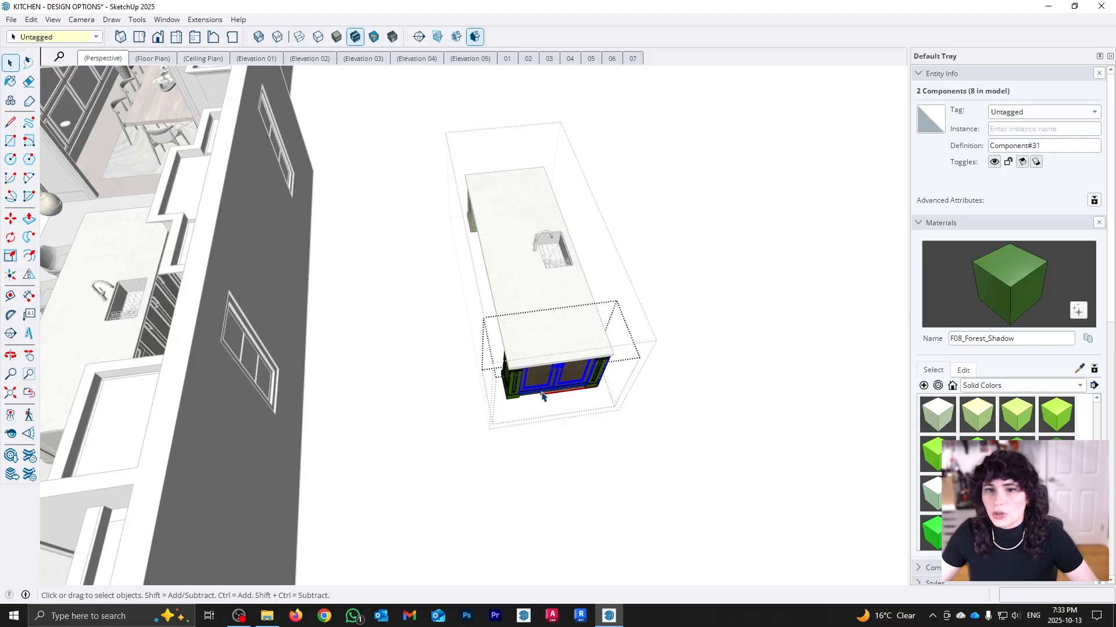
Open one of the end-cabinet doors, select all its geometry, and check it against the original island
double_click(540, 384)
key("ctrl+a")
middle_click_drag(542, 383, 834, 348, "shift")
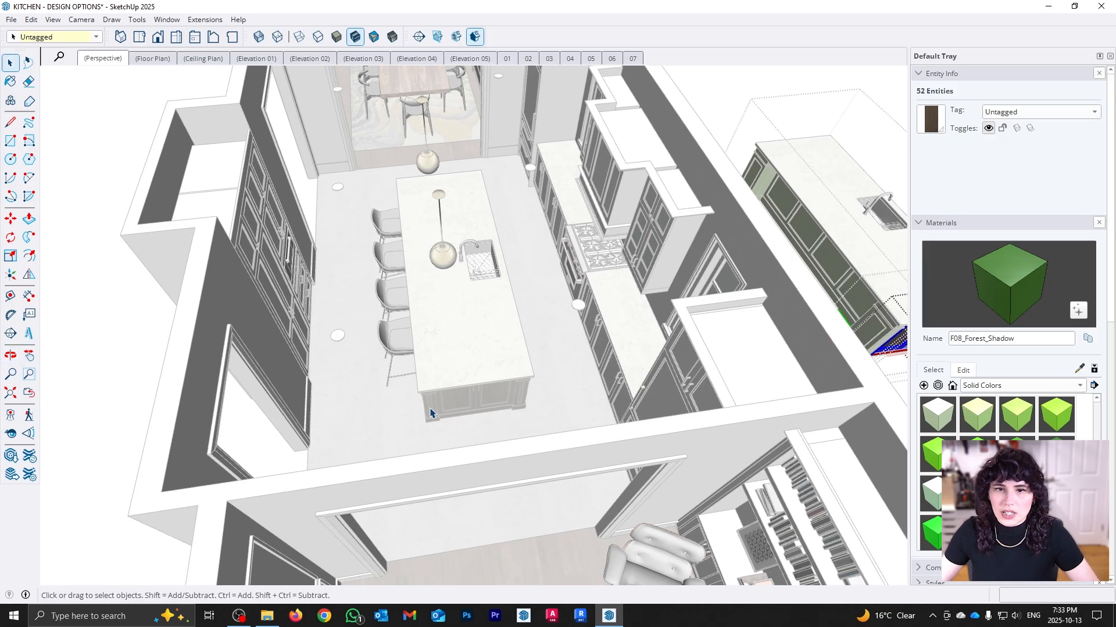
middle_click_drag(680, 328, 575, 390)
scroll(573, 387, "up", 2)
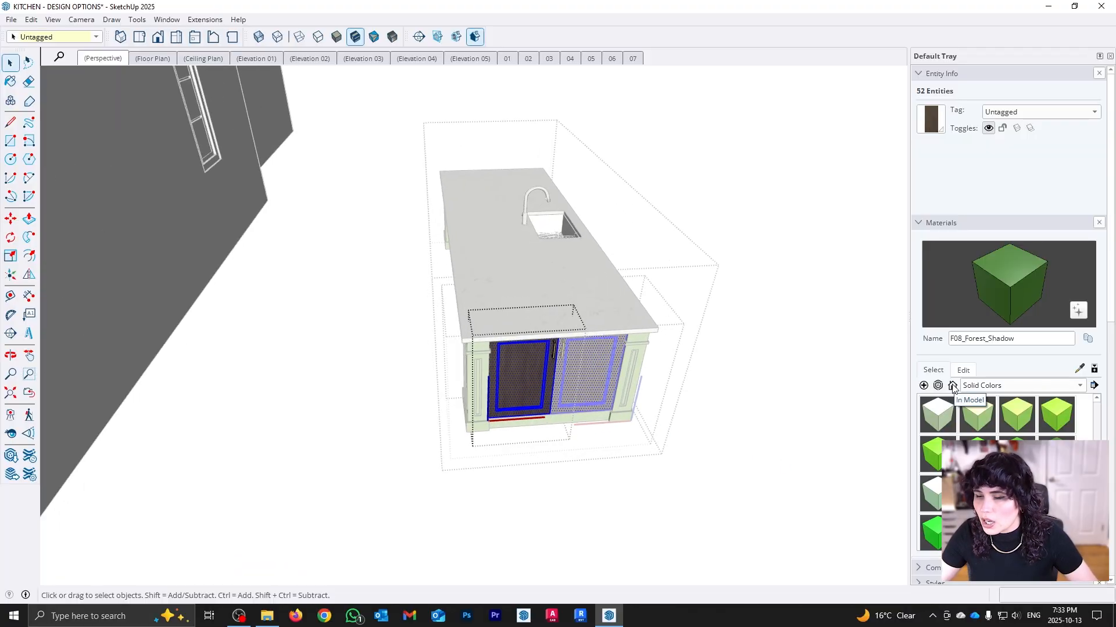
Apply the Default material to all the selected door geometry and close every nested editing level
key("b")
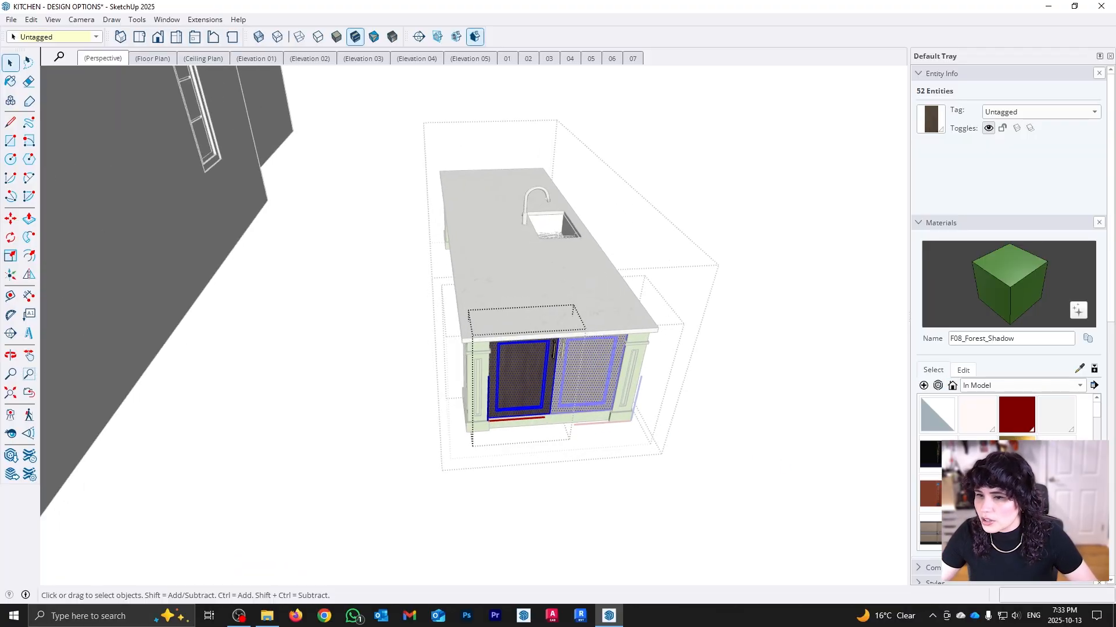
left_click(513, 372)
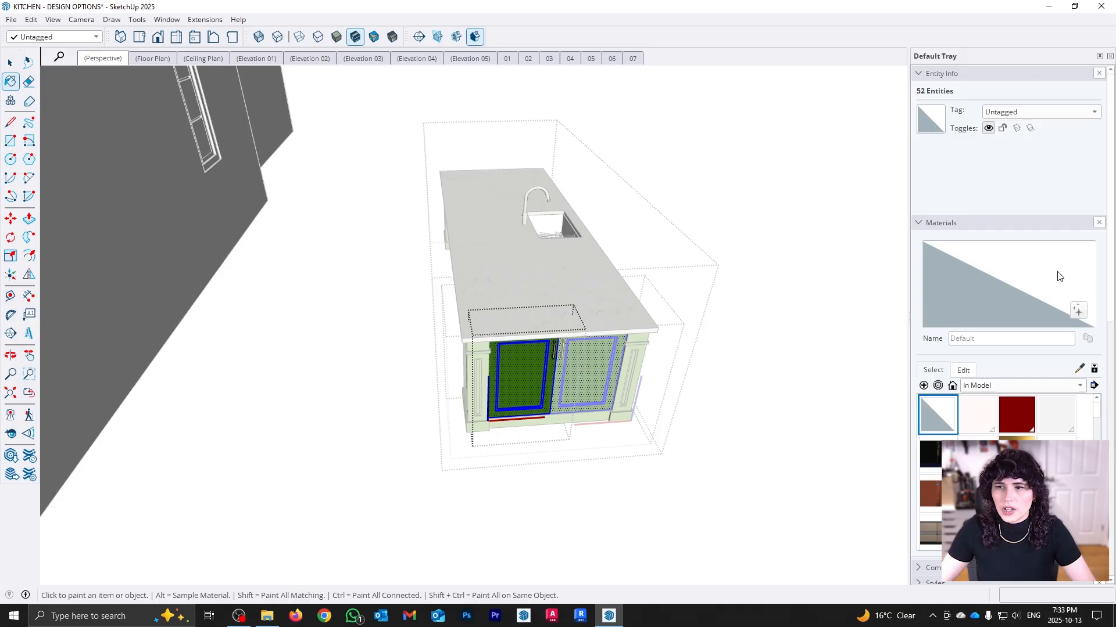
mouse_move(569, 465)
middle_mouse_down()
mouse_move(567, 552)
mouse_move(633, 459)
middle_mouse_up()
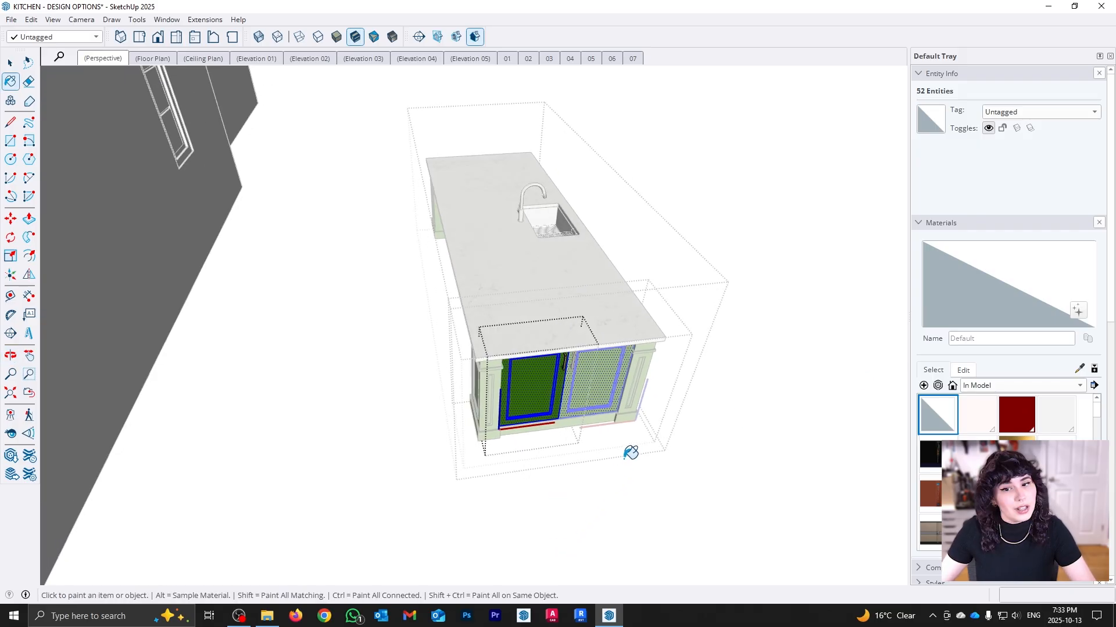
key("space")
key("Escape")
key("Escape")
key("Escape")
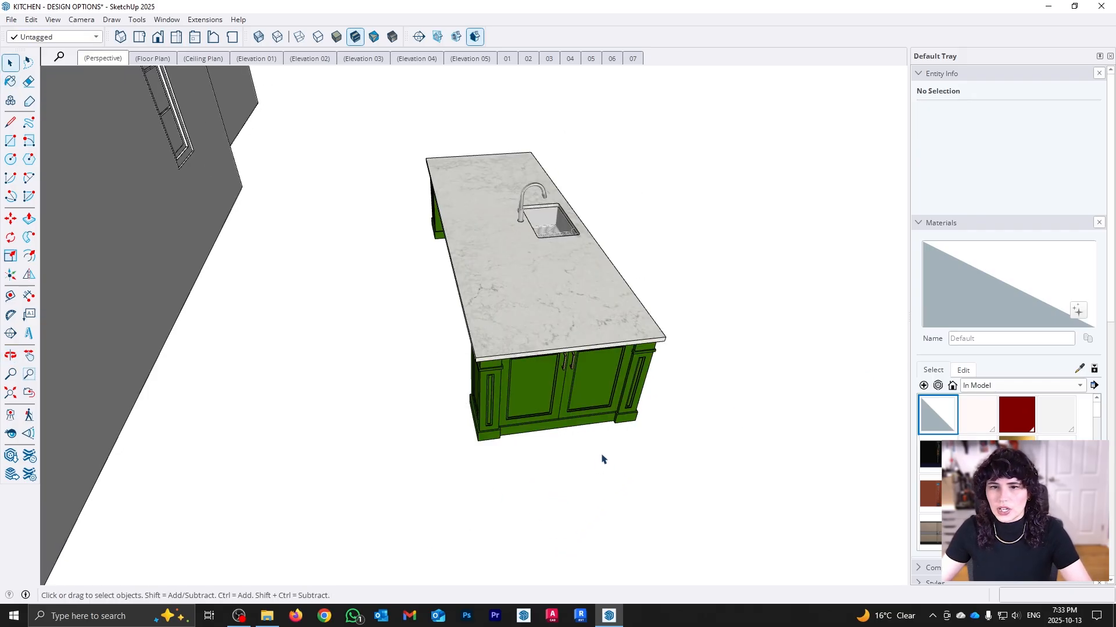
Sample the copied island's F08_Forest_Shadow material and mute its green to saturation 26 and brightness 45
middle_click_drag(601, 456, 617, 384)
key("b")
left_click(550, 341, "alt")
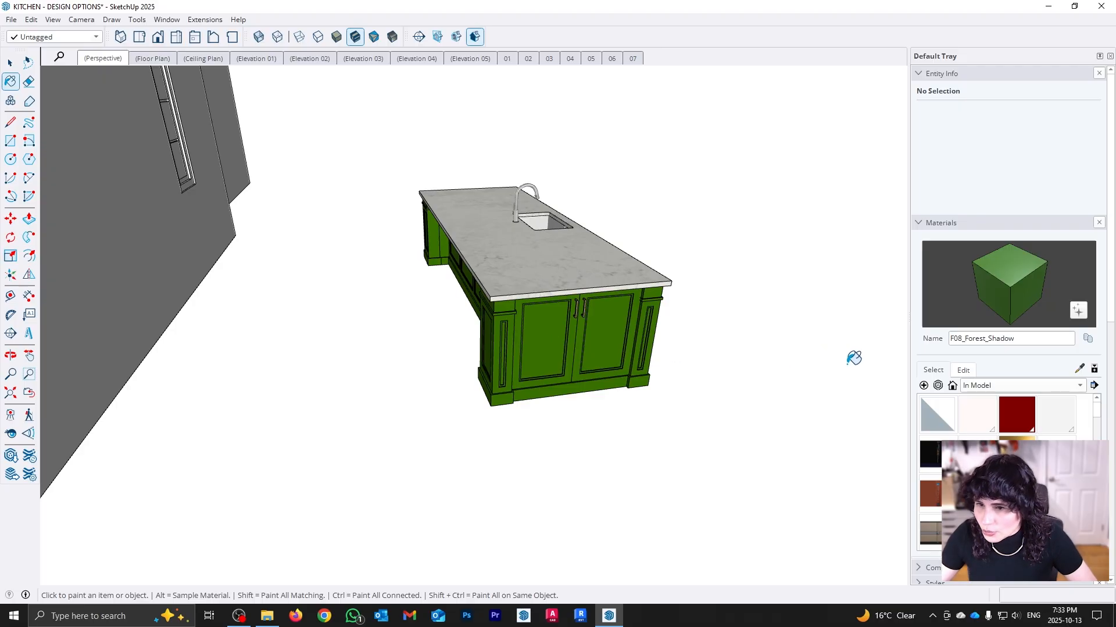
left_click(963, 370)
scroll(1112, 325, "down", 3)
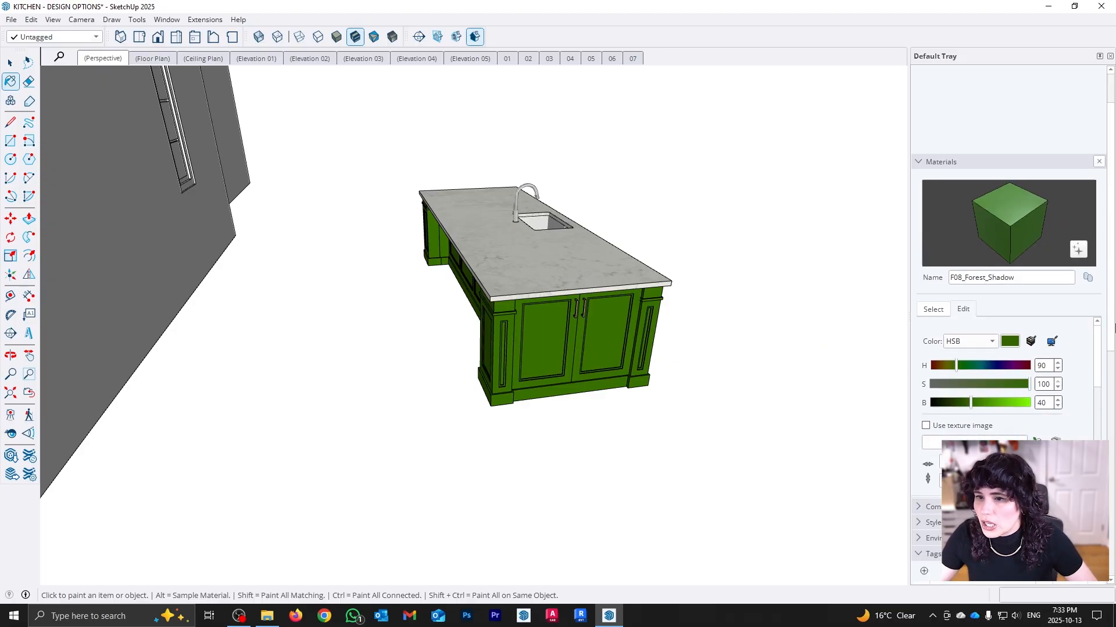
left_click(980, 386)
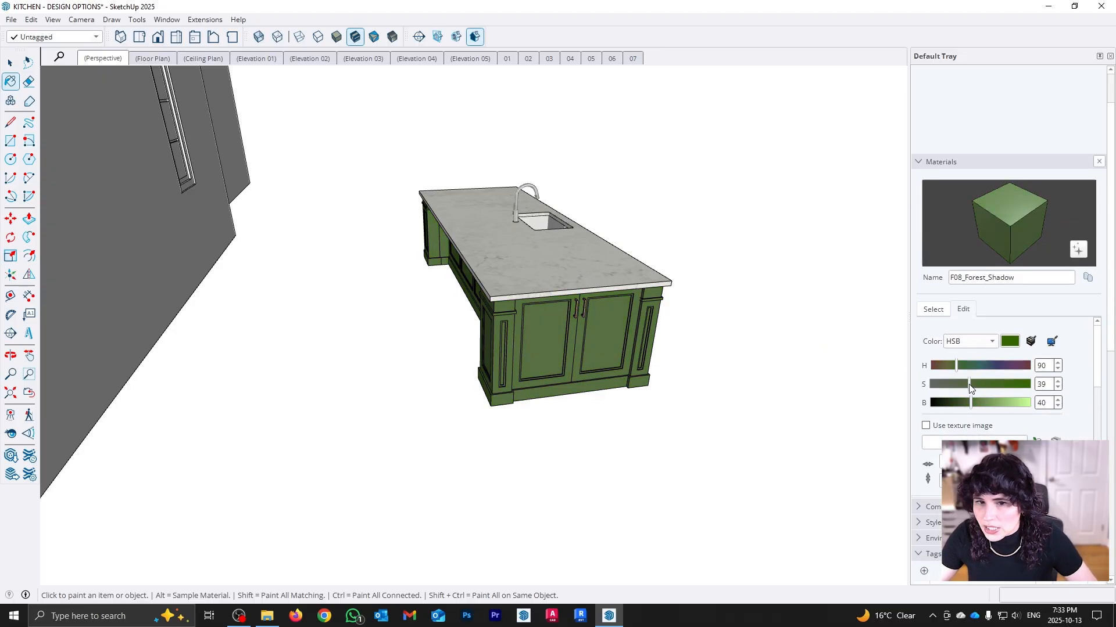
left_click(984, 404)
left_click(975, 405)
left_click(957, 385)
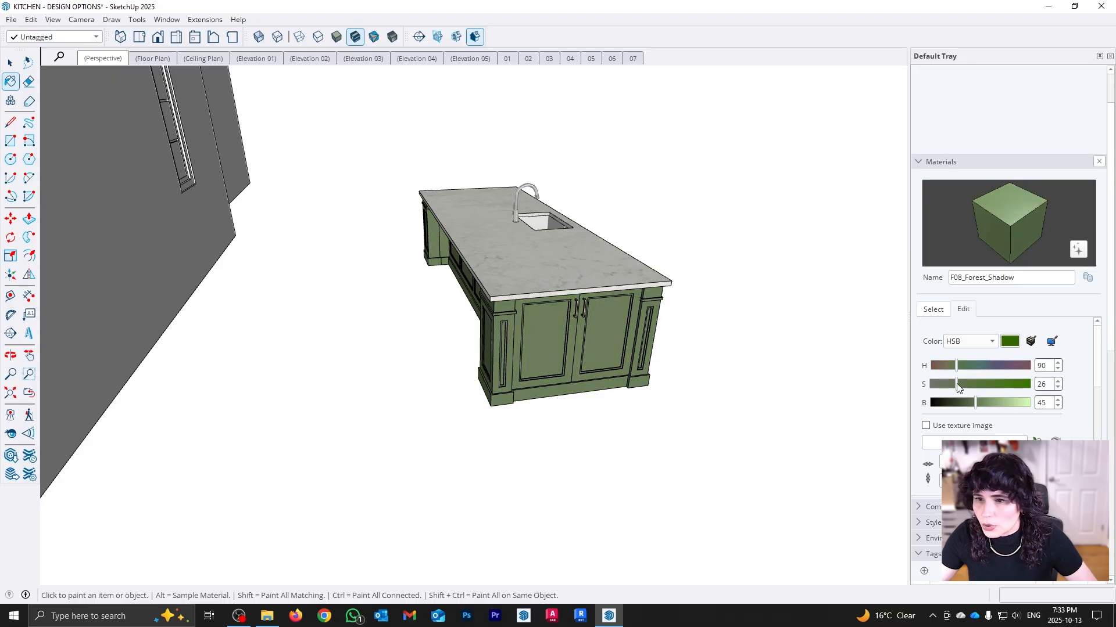
middle_click_drag(406, 379, 418, 505)
key("space")
Bring both kitchen islands into view and select the original and the green copy in turn to compare them
scroll(521, 329, "down", 5)
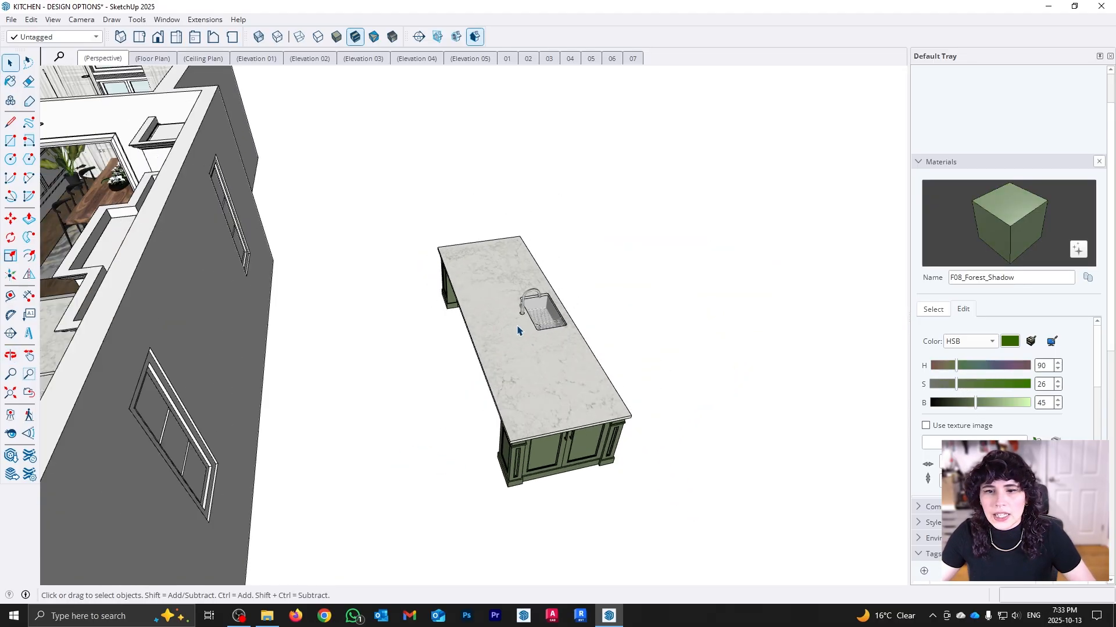
middle_click_drag(501, 383, 630, 382)
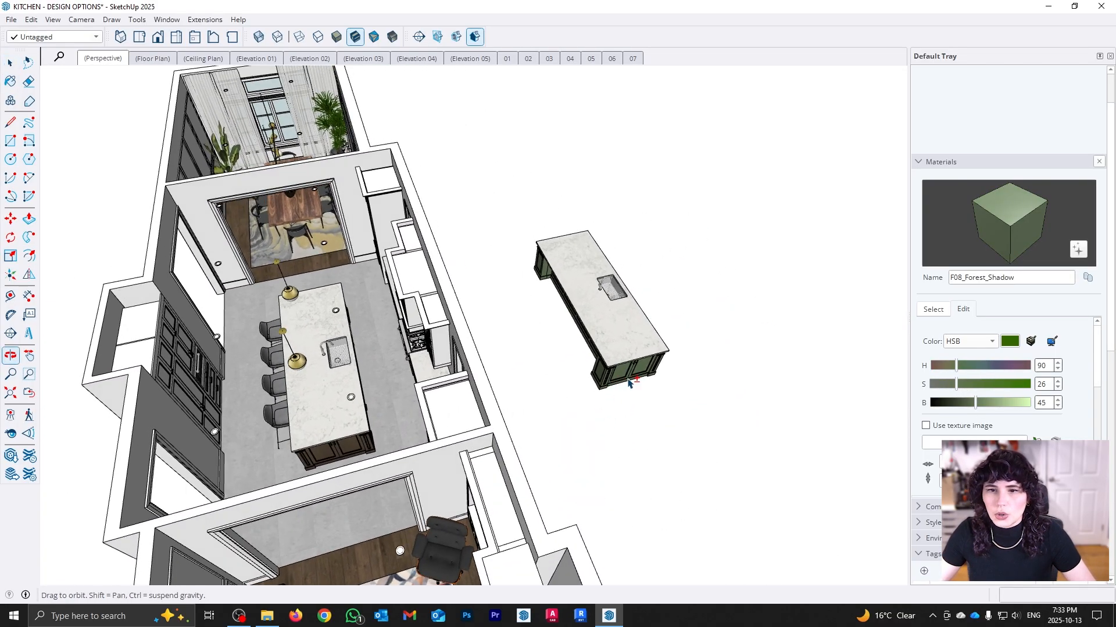
left_click(316, 432)
middle_click_drag(487, 394, 518, 392)
left_click(645, 337)
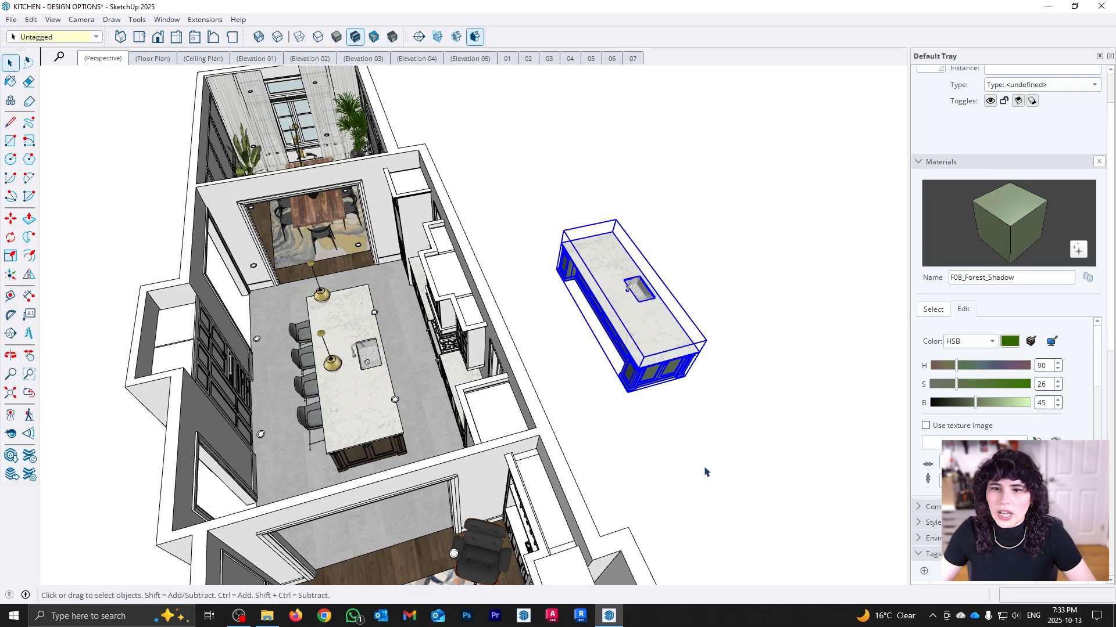
middle_click_drag(667, 458, 694, 451)
Clear the selection and add a tag named 3D KITCHEN OPT 1
left_click_drag(1114, 267, 1114, 231)
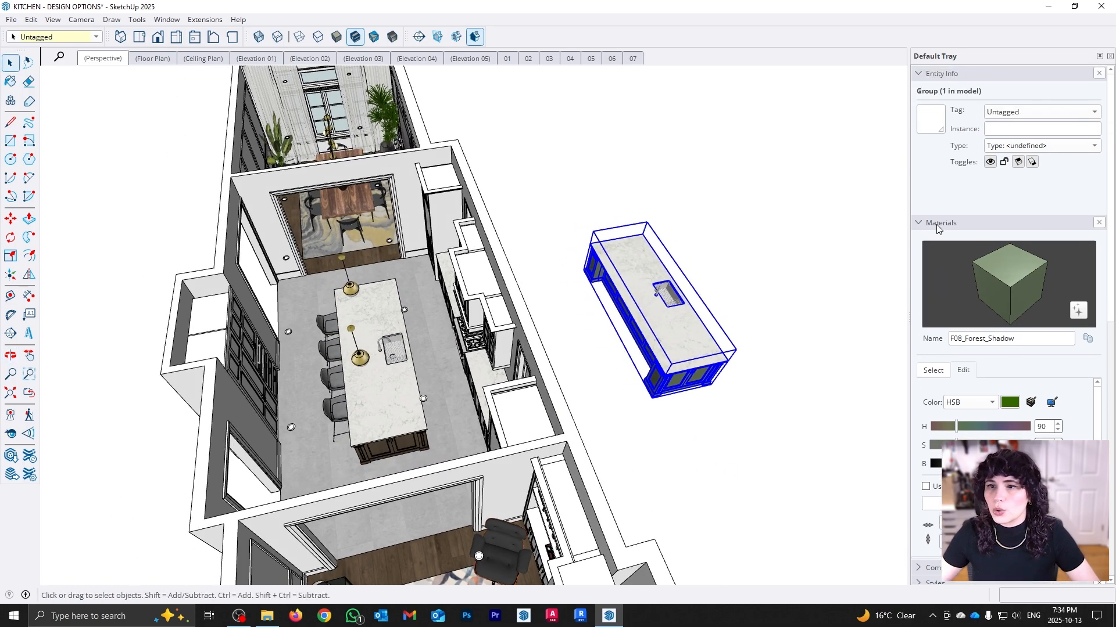
left_click(918, 225)
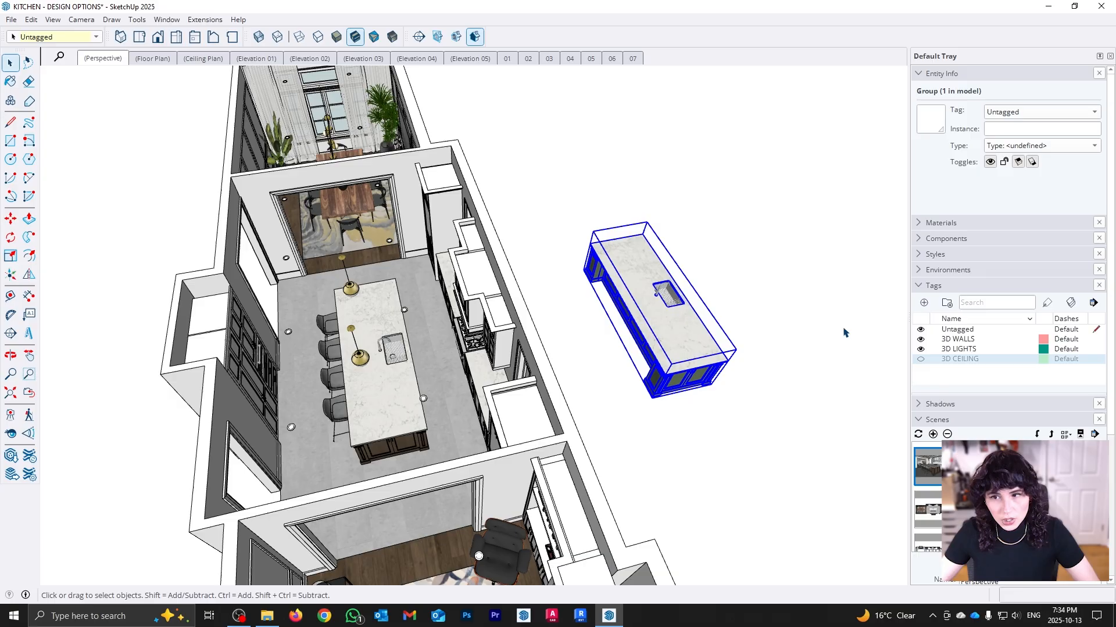
left_click(756, 372)
middle_click_drag(523, 471, 593, 452)
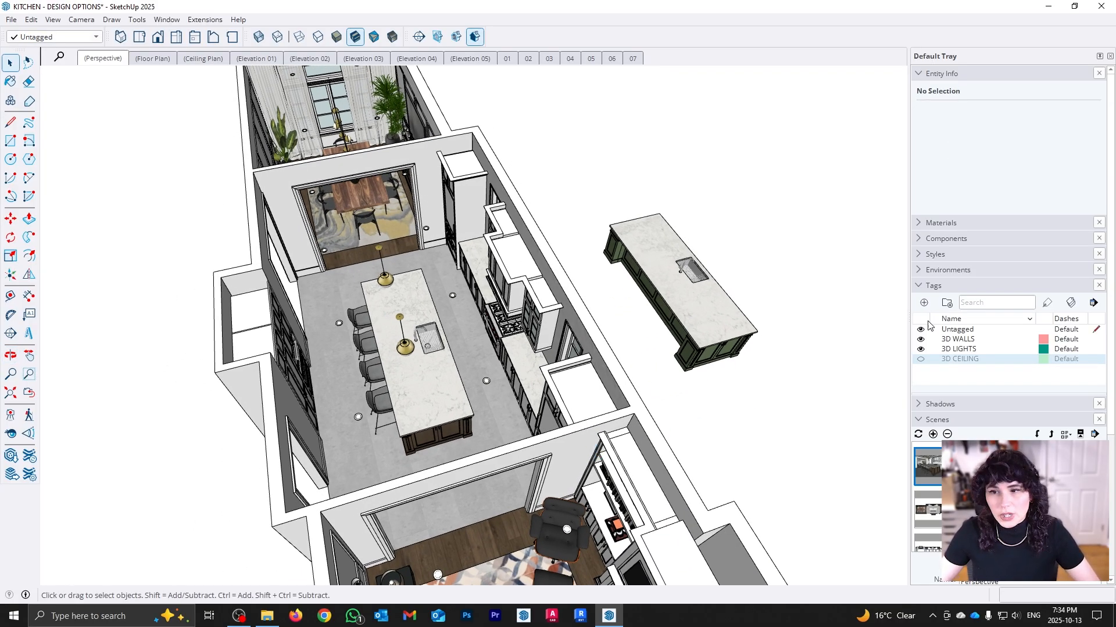
left_click(924, 304)
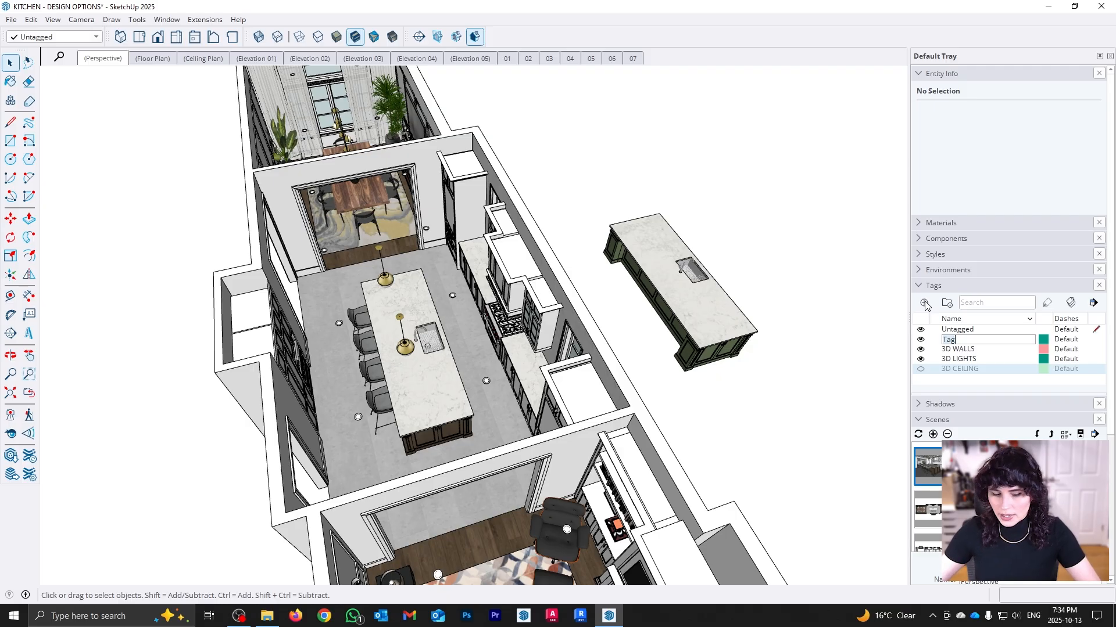
key("Caps_Lock")
type("3D KITCHEN OPT 1")
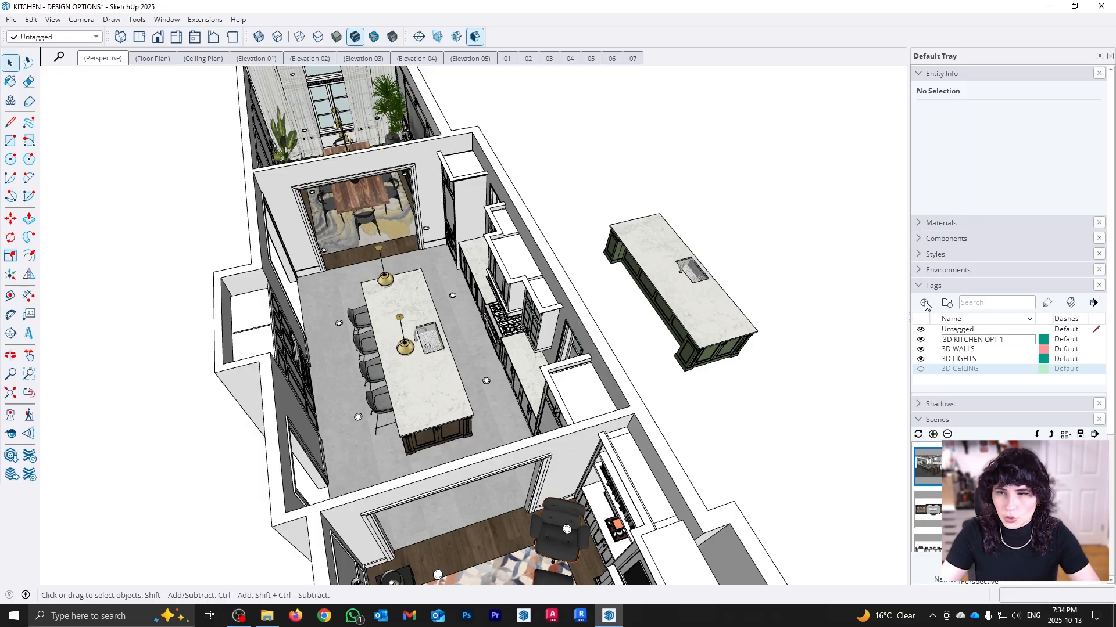
key("Return")
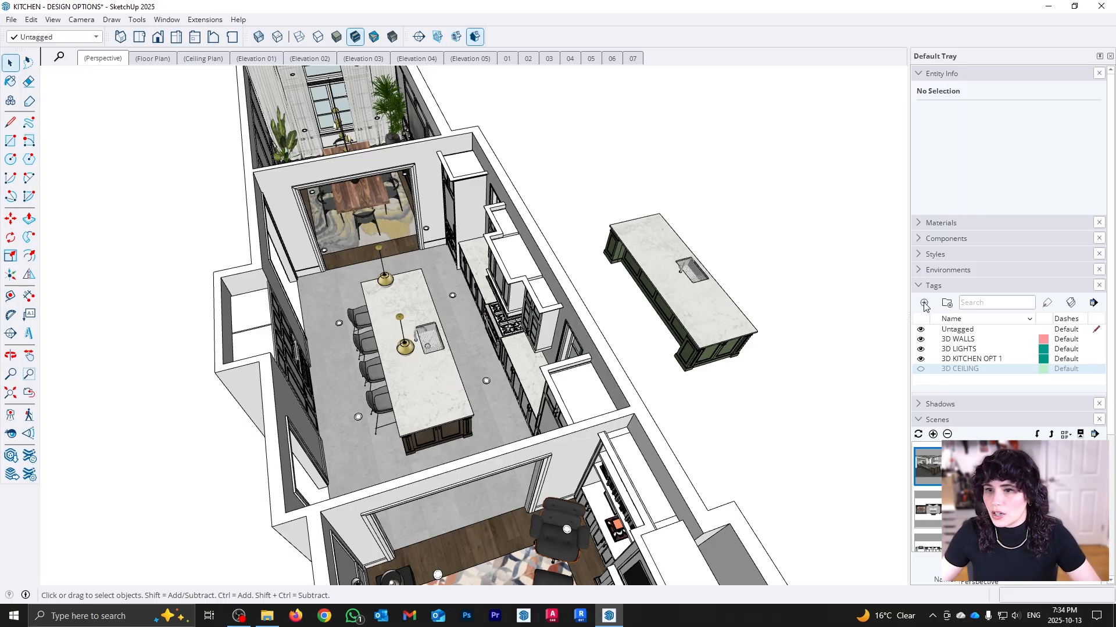
Add a second tag named 3D KITCHEN OPT 2
left_click(924, 303)
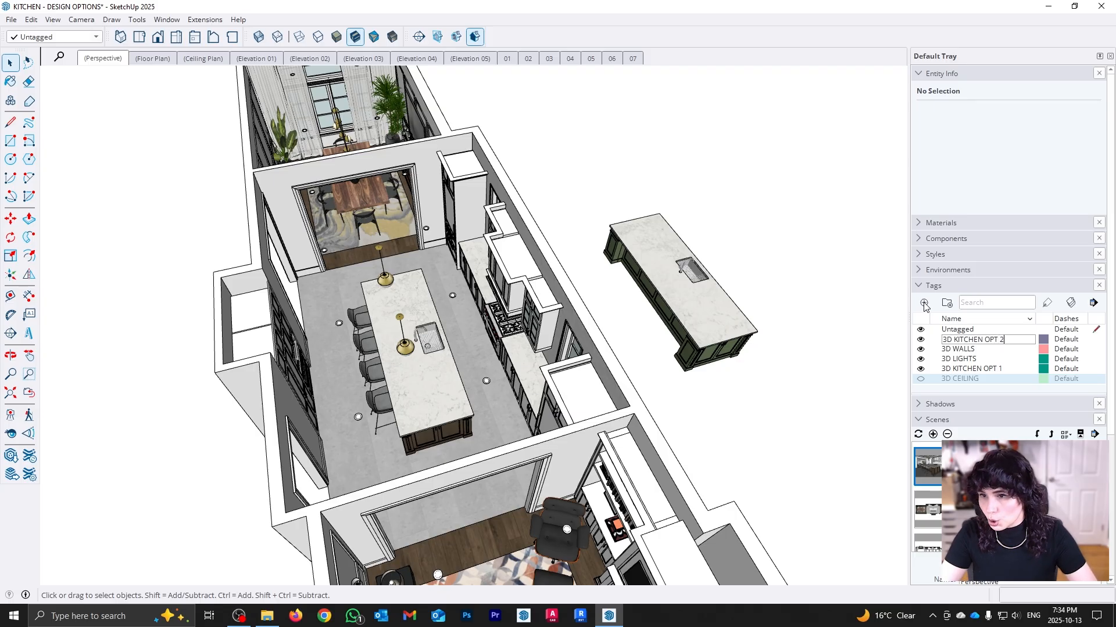
type("3D KITCHEN OPT 2")
key("Return")
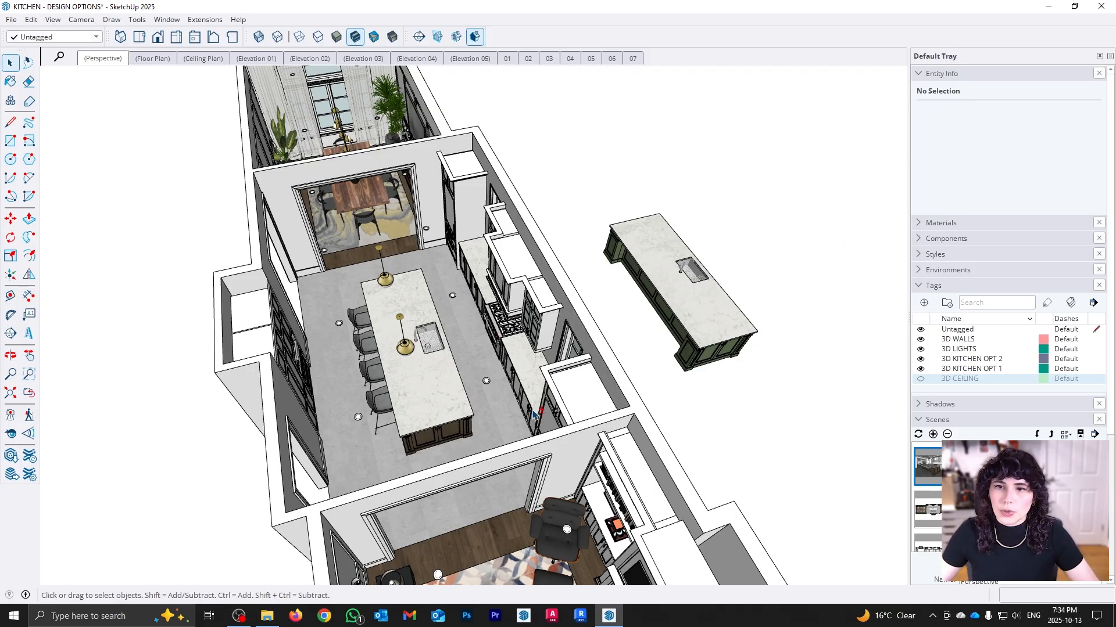
Assign the original island inside the kitchen to the 3D KITCHEN OPT 1 tag
middle_click_drag(535, 413, 558, 410, "shift")
left_click(465, 407)
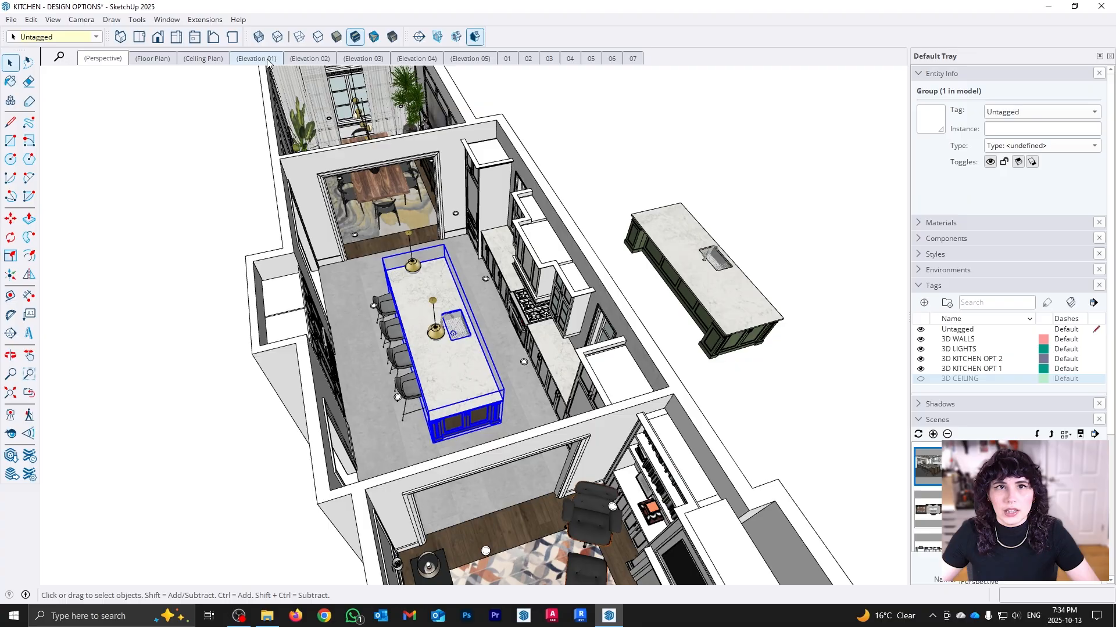
left_click(87, 36)
left_click(87, 62)
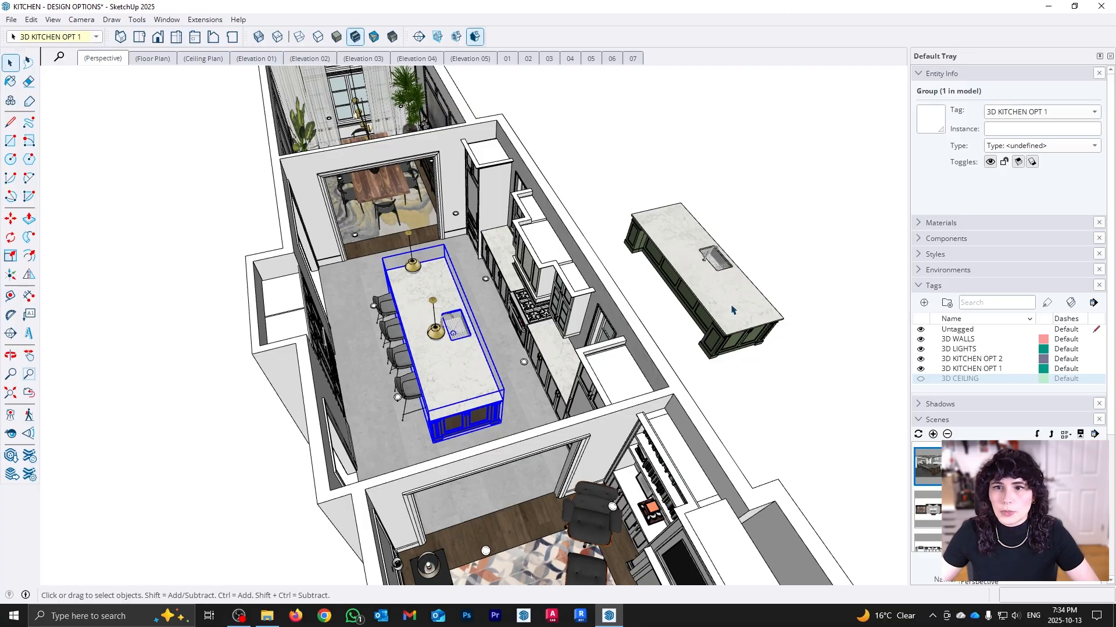
Assign the green island copy outside the house to the 3D KITCHEN OPT 2 tag
left_click(705, 273)
left_click(78, 39)
left_click(78, 72)
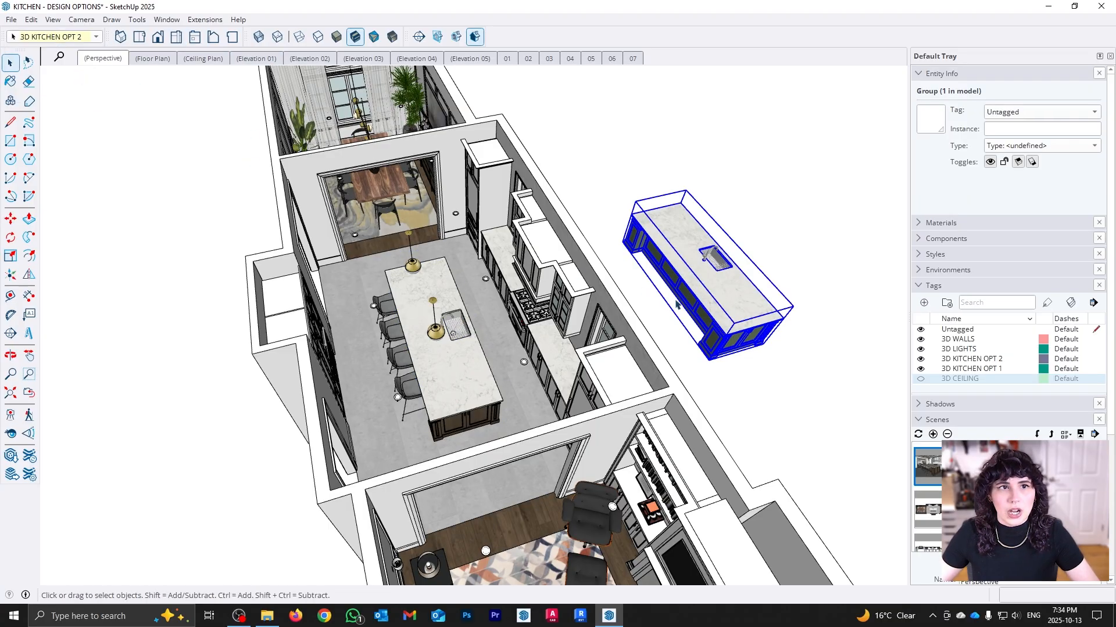
Try to move the living room's furniture and decor component out of the room
middle_click_drag(506, 366, 531, 375)
scroll(529, 371, "down", 2)
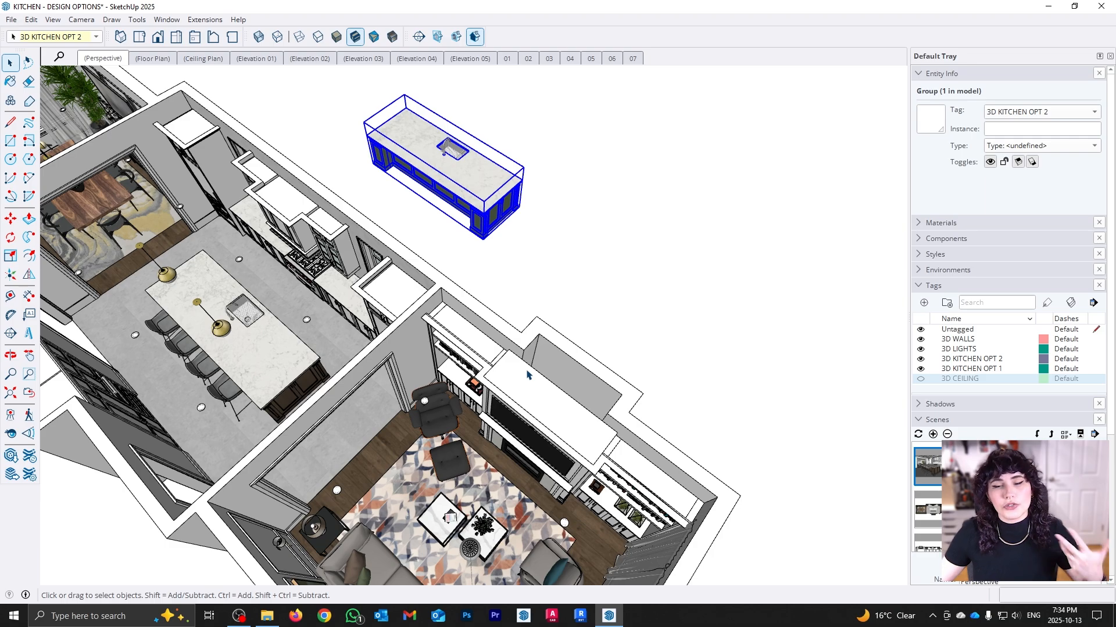
middle_click_drag(401, 349, 321, 442)
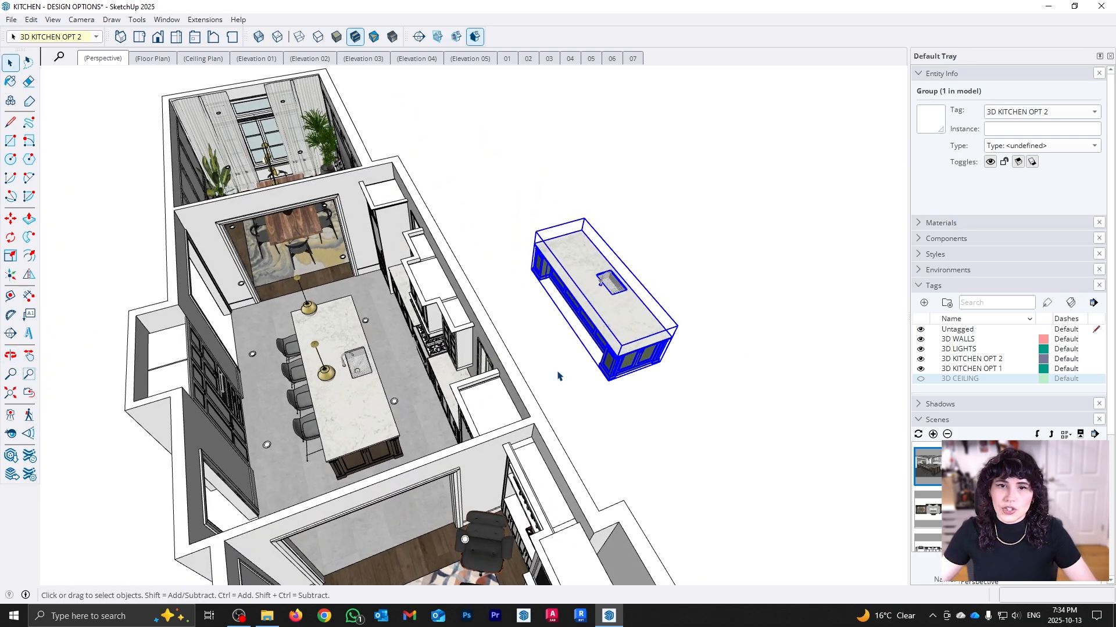
scroll(523, 376, "down", 1)
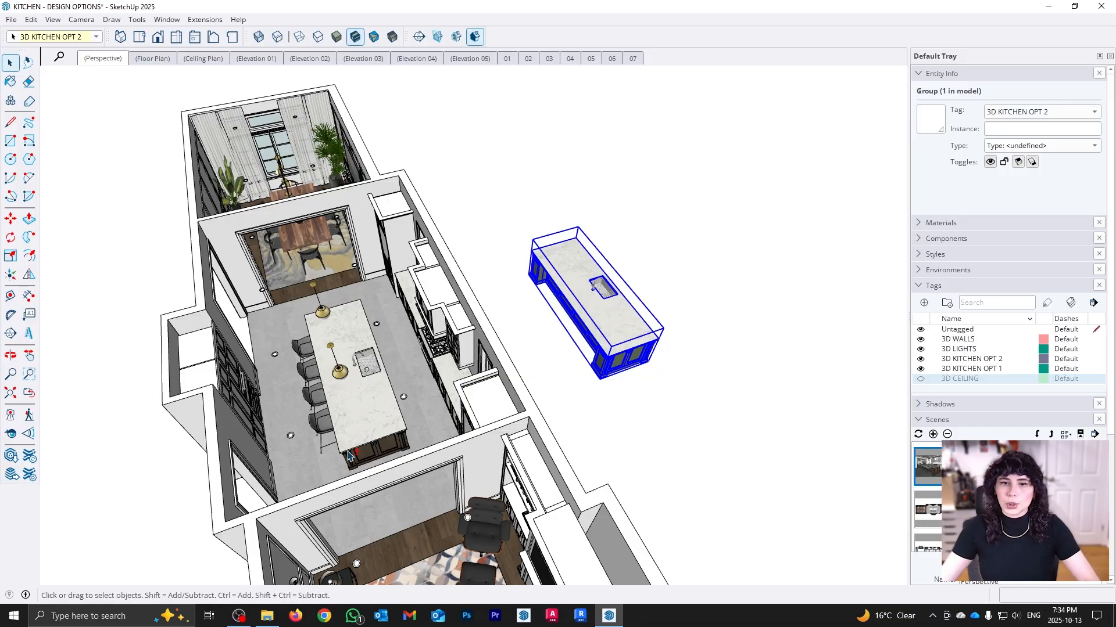
middle_click_drag(349, 456, 519, 344)
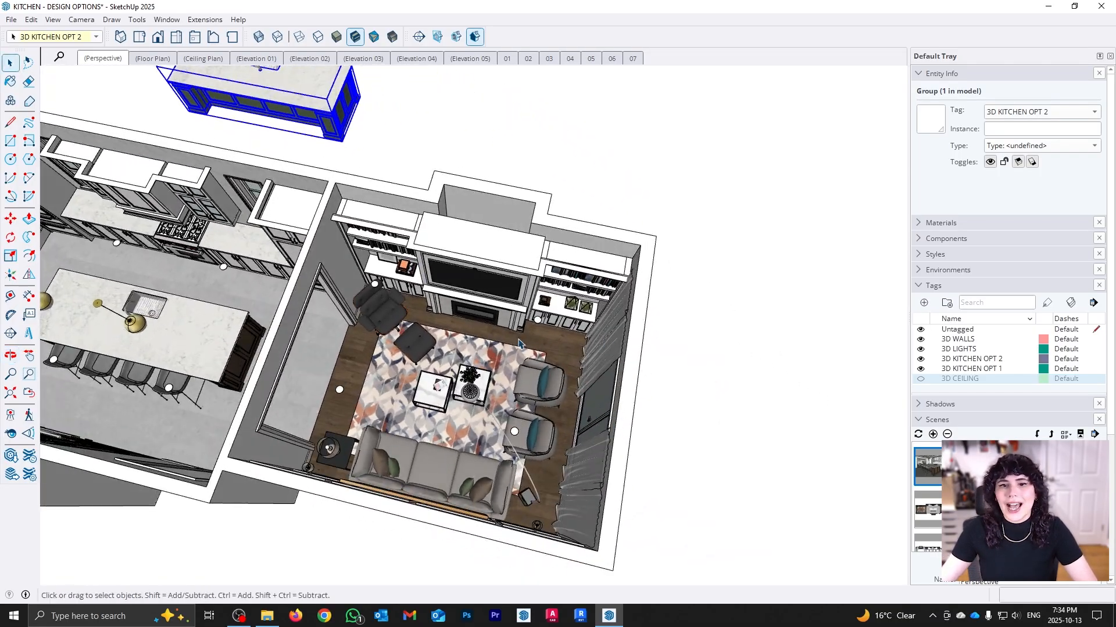
left_click(470, 480)
key("m")
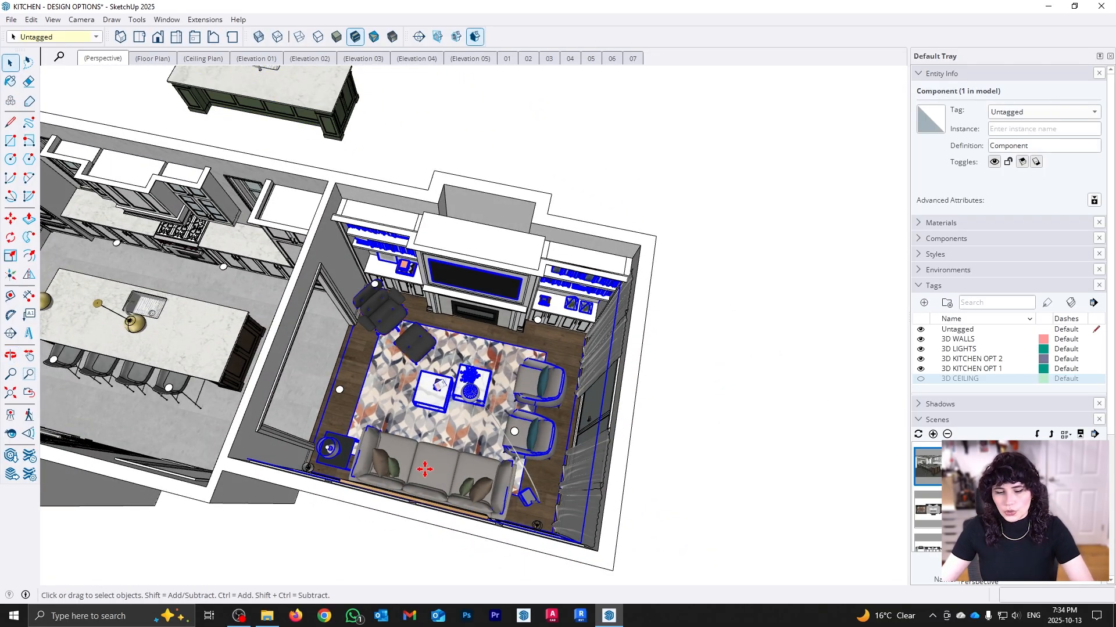
left_click(425, 470)
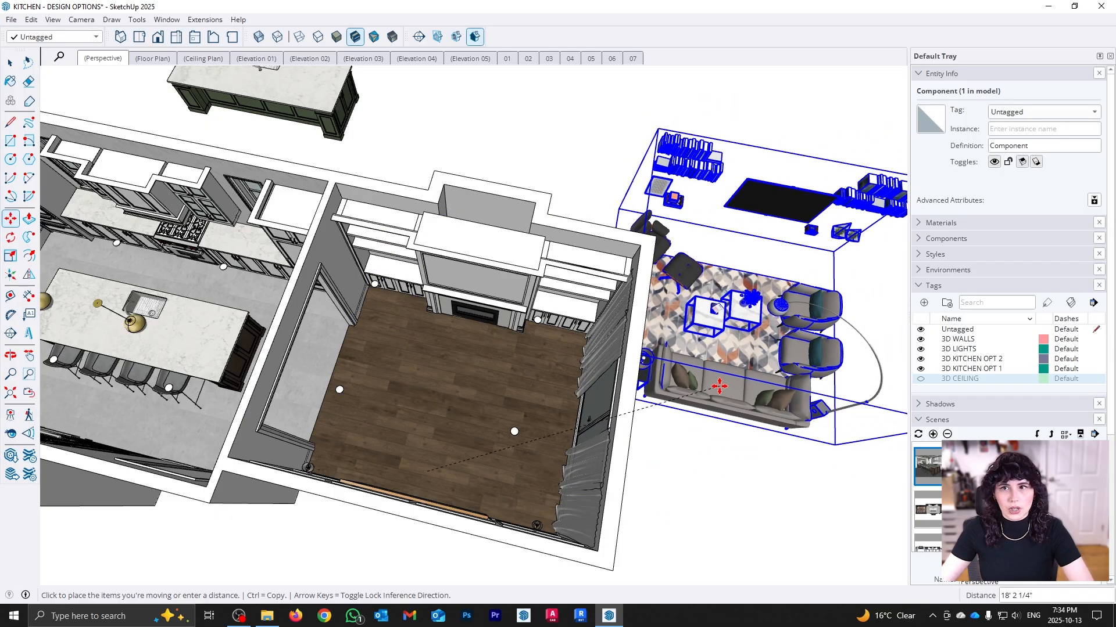
left_click(468, 477)
Examine the selected living room furniture component from several angles to see which objects it contains
middle_click_drag(401, 445, 474, 456)
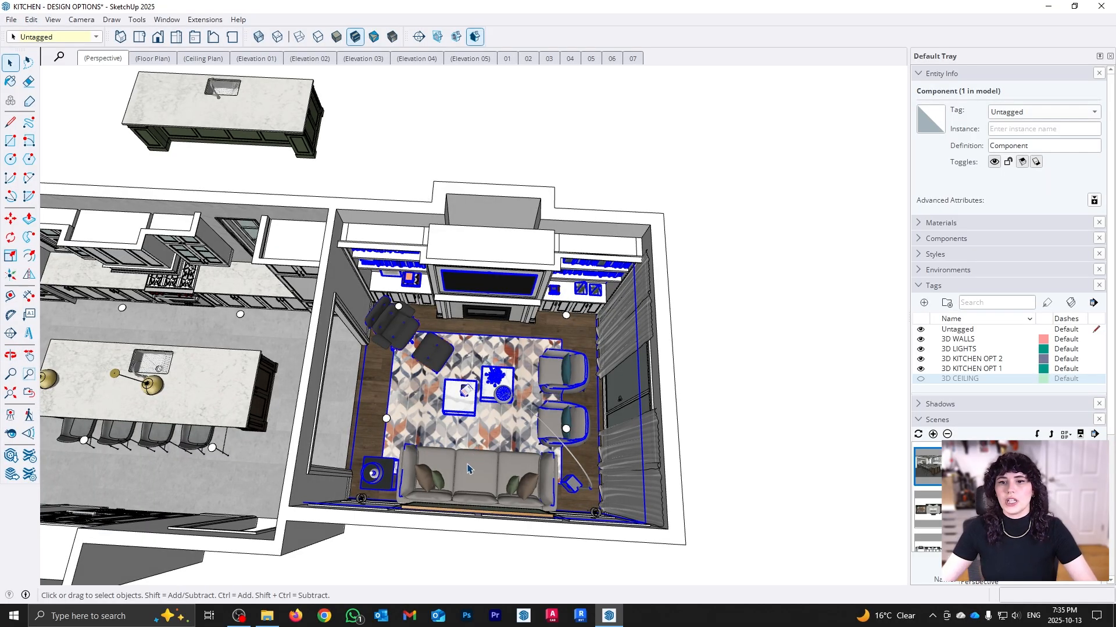
scroll(475, 462, "up", 2)
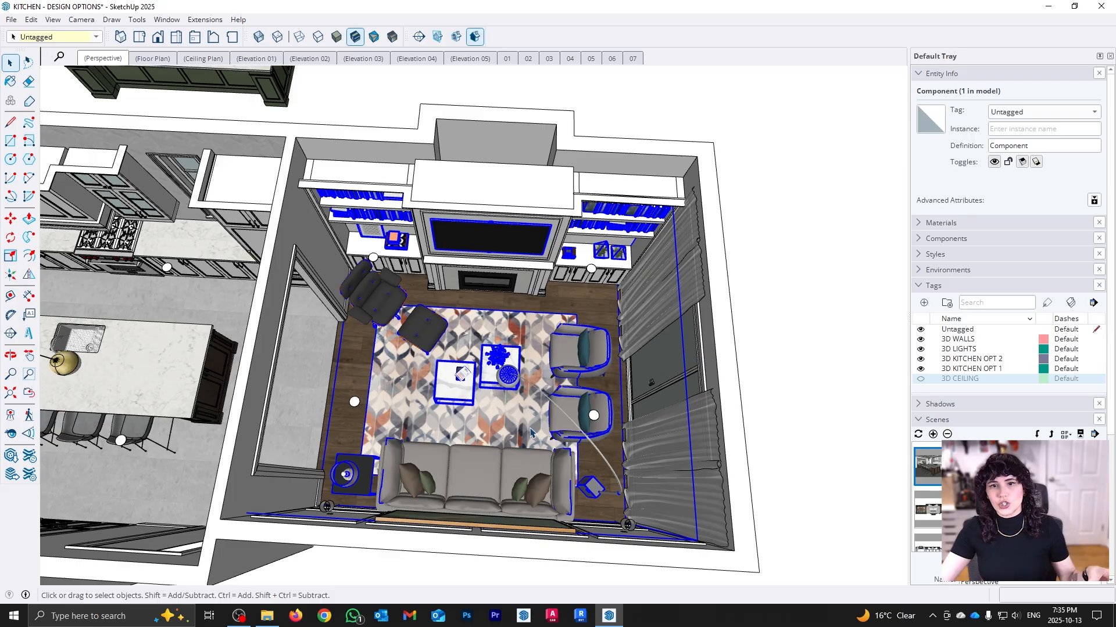
scroll(530, 431, "down", 3)
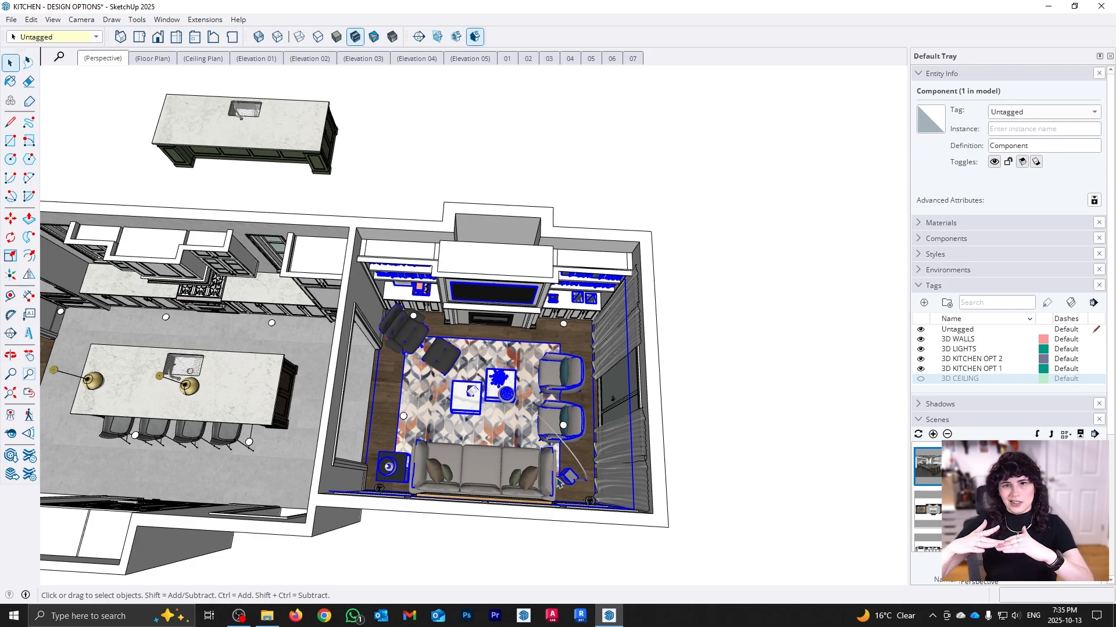
middle_click_drag(533, 410, 464, 457)
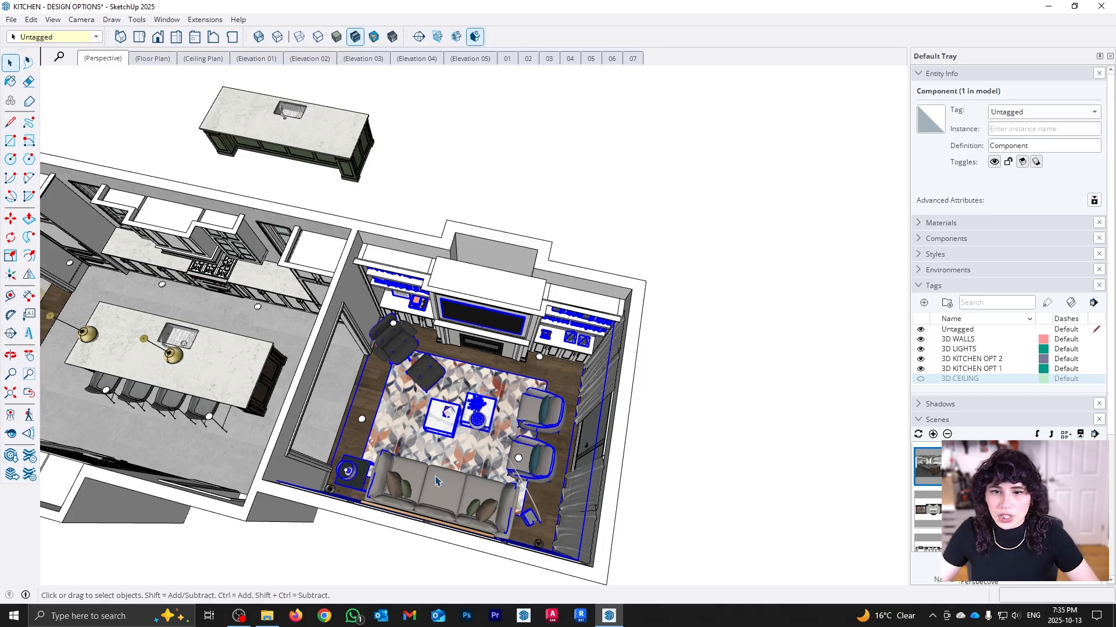
middle_click_drag(437, 481, 511, 486)
scroll(527, 486, "up", 3)
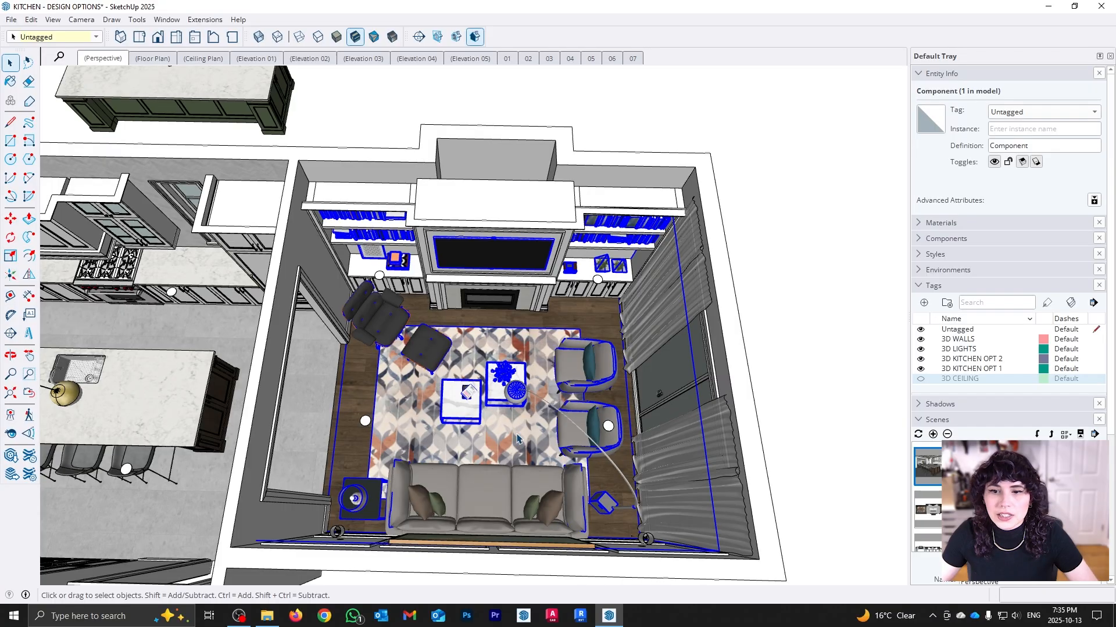
scroll(526, 428, "down", 1)
middle_click_drag(526, 427, 522, 401)
scroll(442, 268, "up", 2)
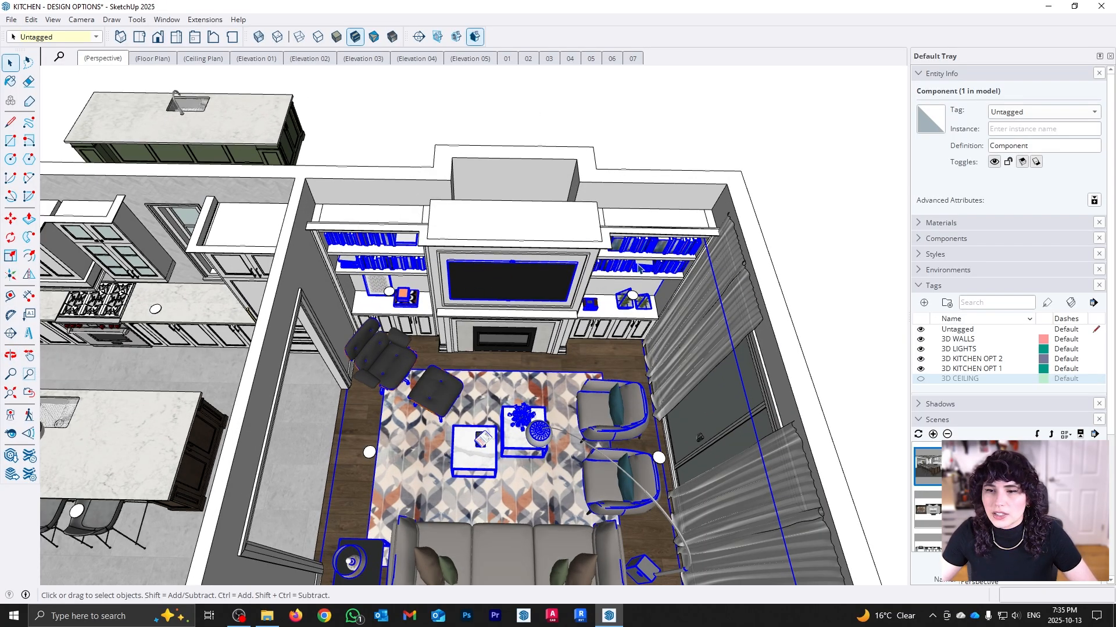
middle_click_drag(611, 360, 535, 263)
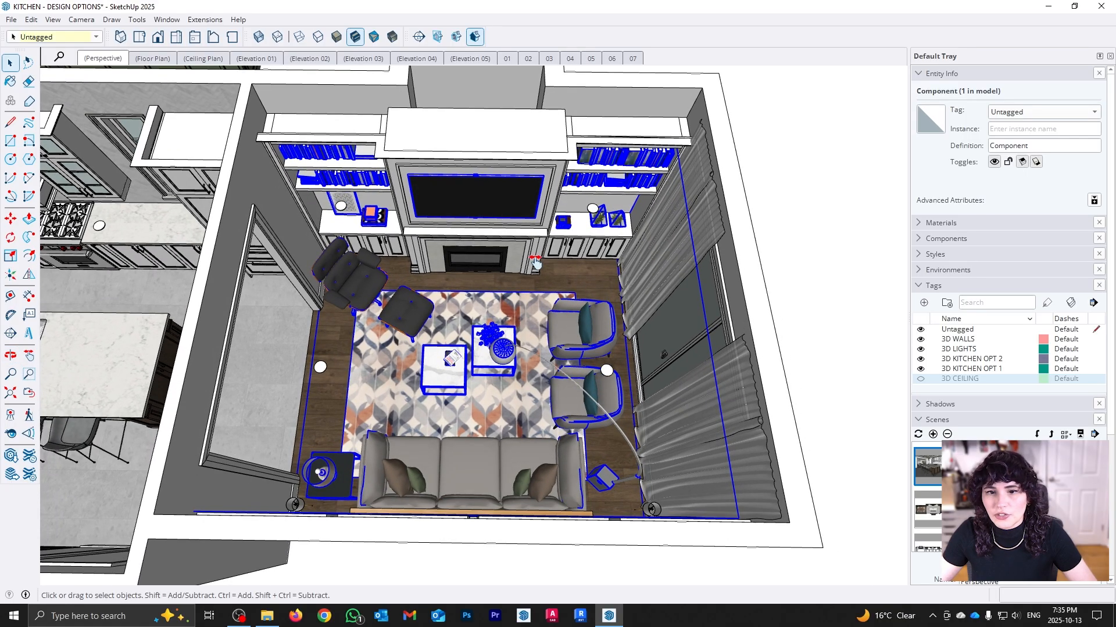
middle_click_drag(468, 403, 467, 440, "shift")
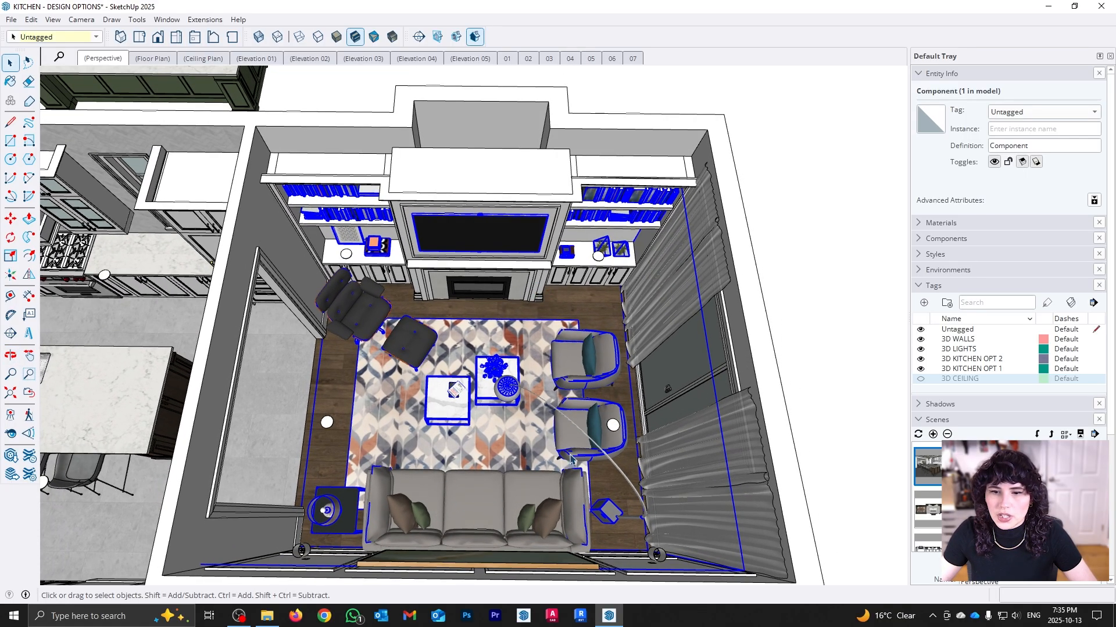
middle_click_drag(513, 484, 502, 440, "shift")
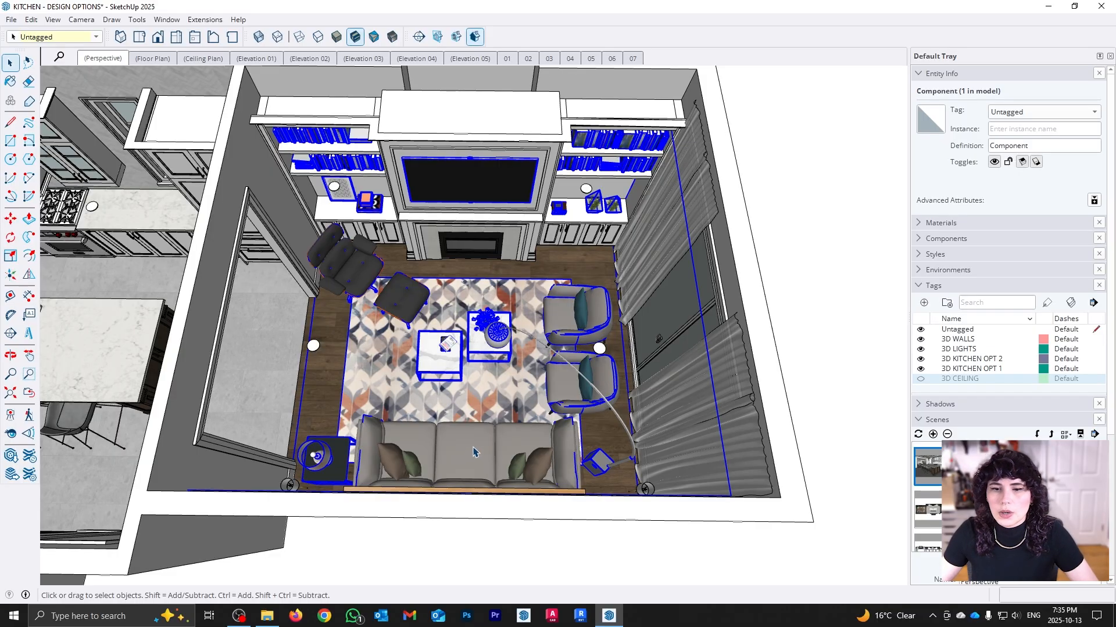
Open the living room furniture component to check its contents, exit it, and select it again
double_click(480, 446)
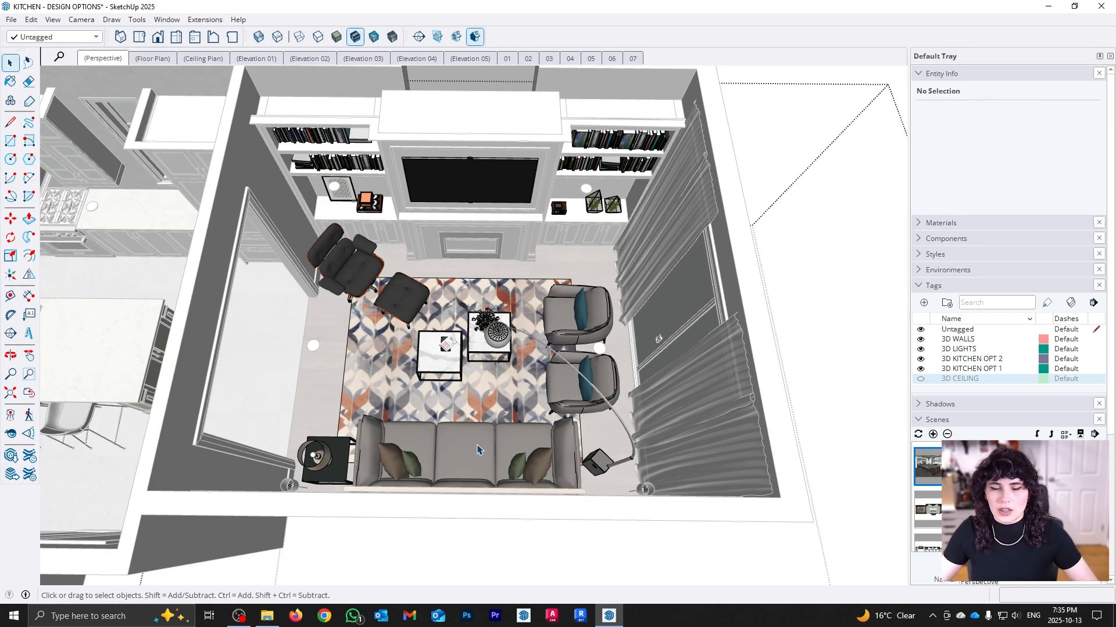
key("Escape")
left_click(502, 453)
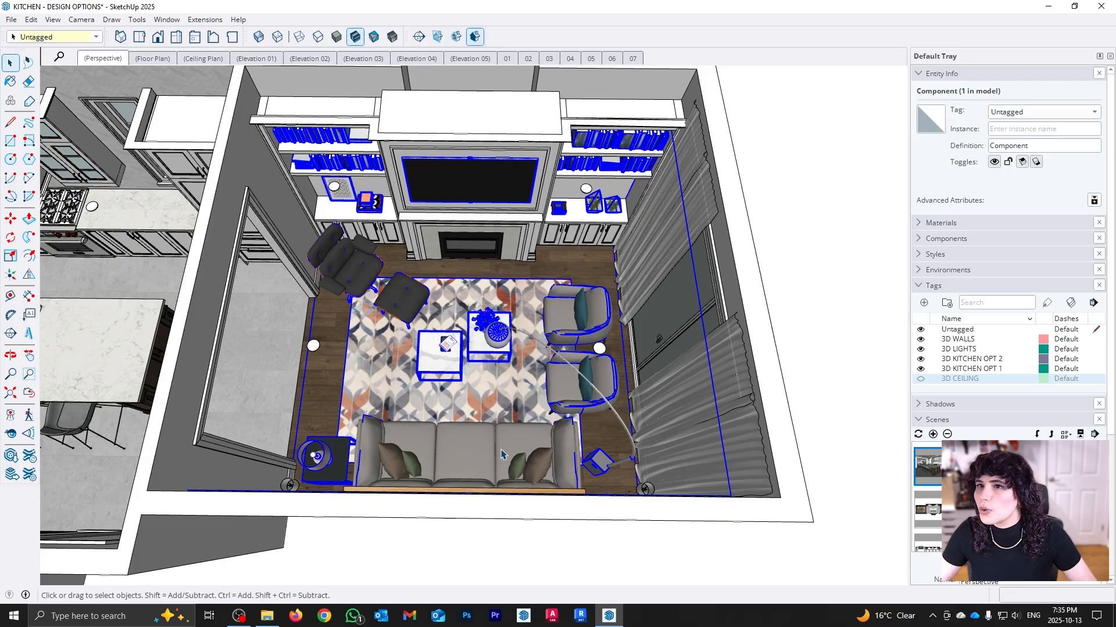
Open the living room furniture component and select the sofa with its pillows, the arc floor lamp and both grey armchairs
double_click(502, 454)
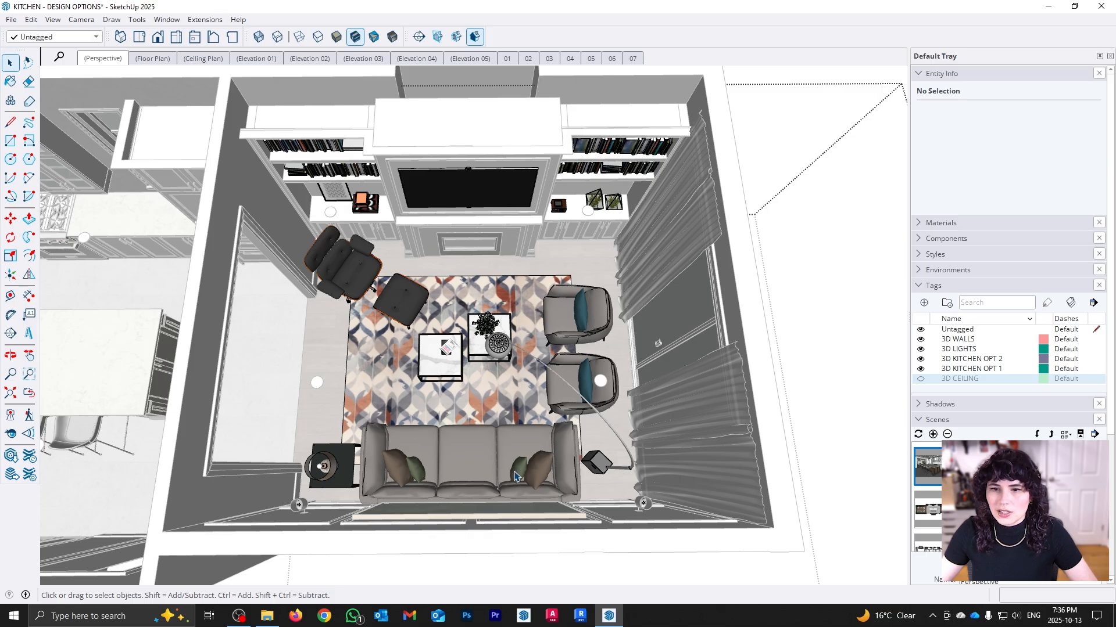
left_click(539, 466)
left_click_drag(347, 402, 619, 535)
middle_click_drag(636, 466, 604, 444)
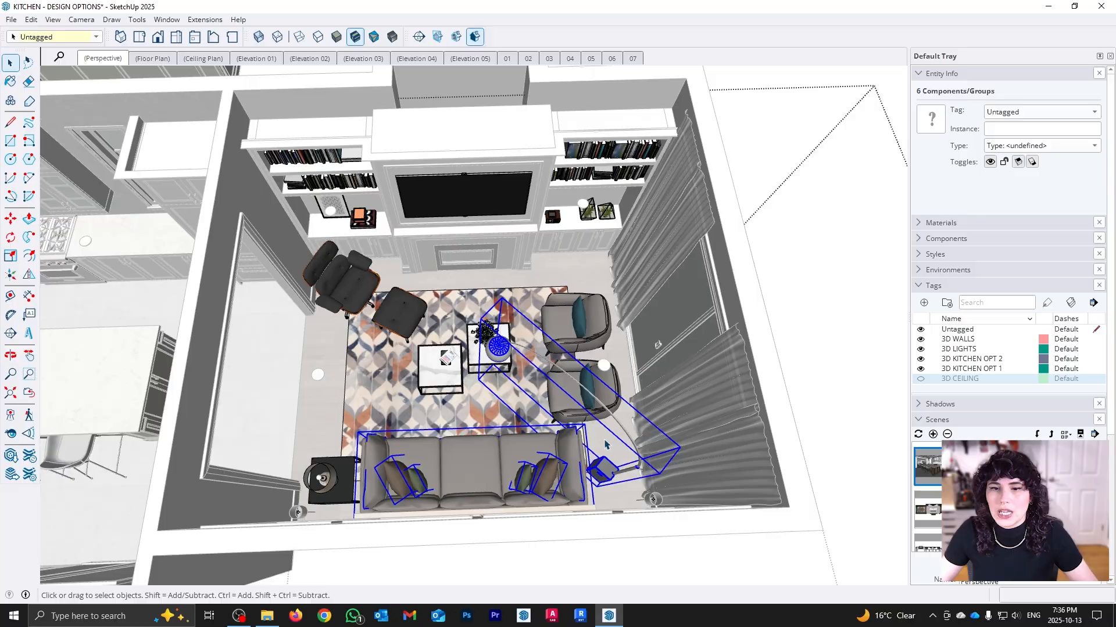
left_click(604, 397, "shift")
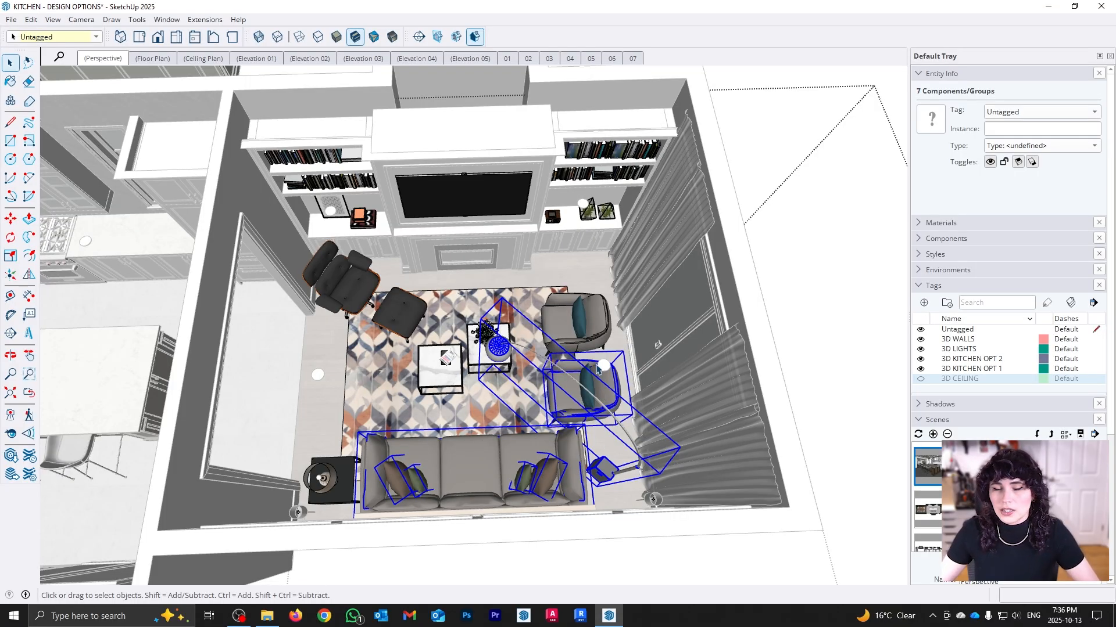
left_click(584, 325, "shift")
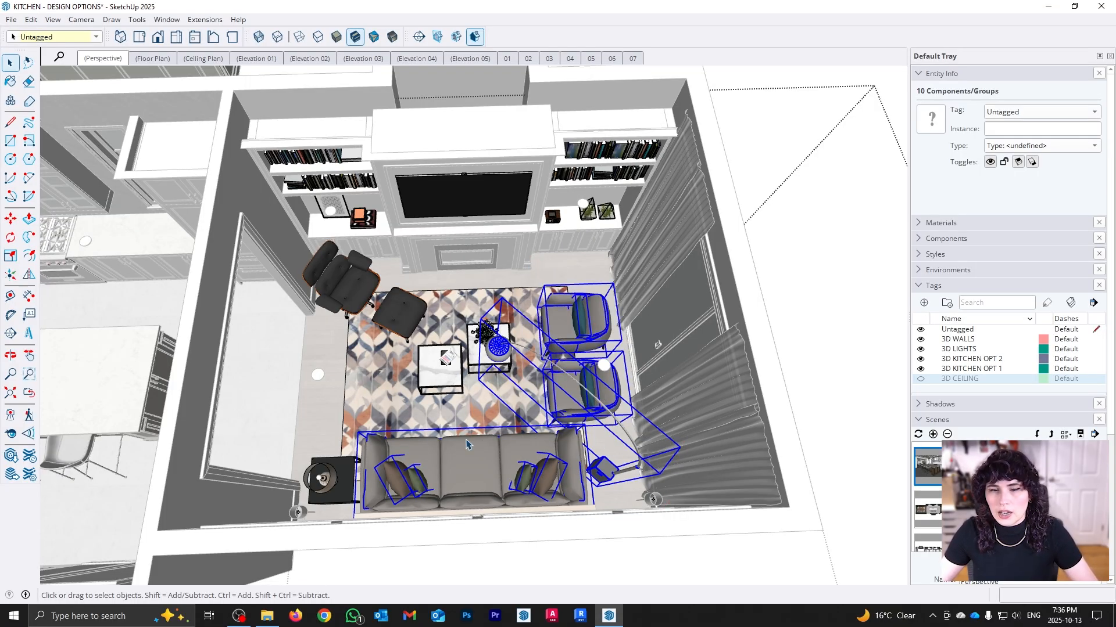
Cut the selected sofa, pillows, lamp and armchairs from the component and paste them in place outside of it
middle_click_drag(468, 445, 722, 372)
scroll(468, 380, "up", 4)
middle_click_drag(420, 429, 233, 459)
scroll(570, 382, "down", 5)
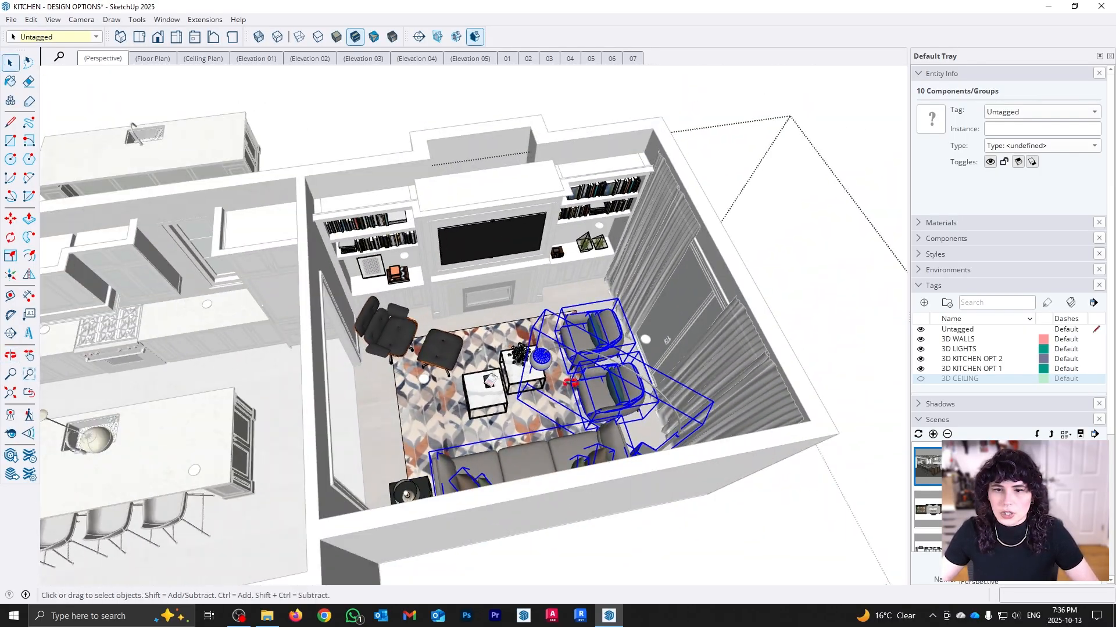
middle_click_drag(570, 382, 647, 408)
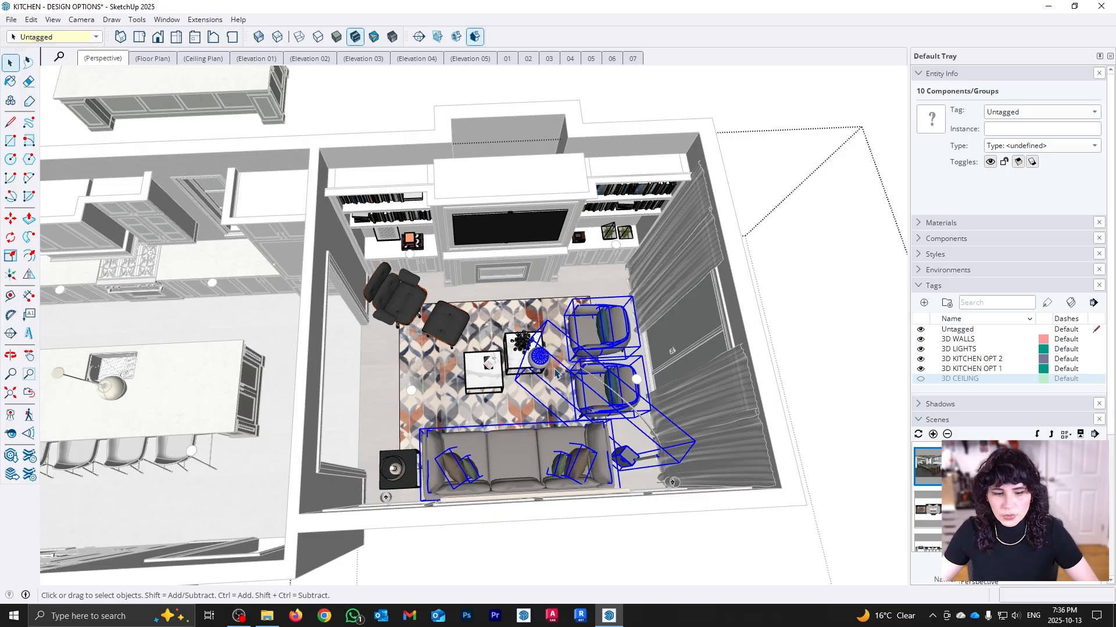
left_click(32, 19)
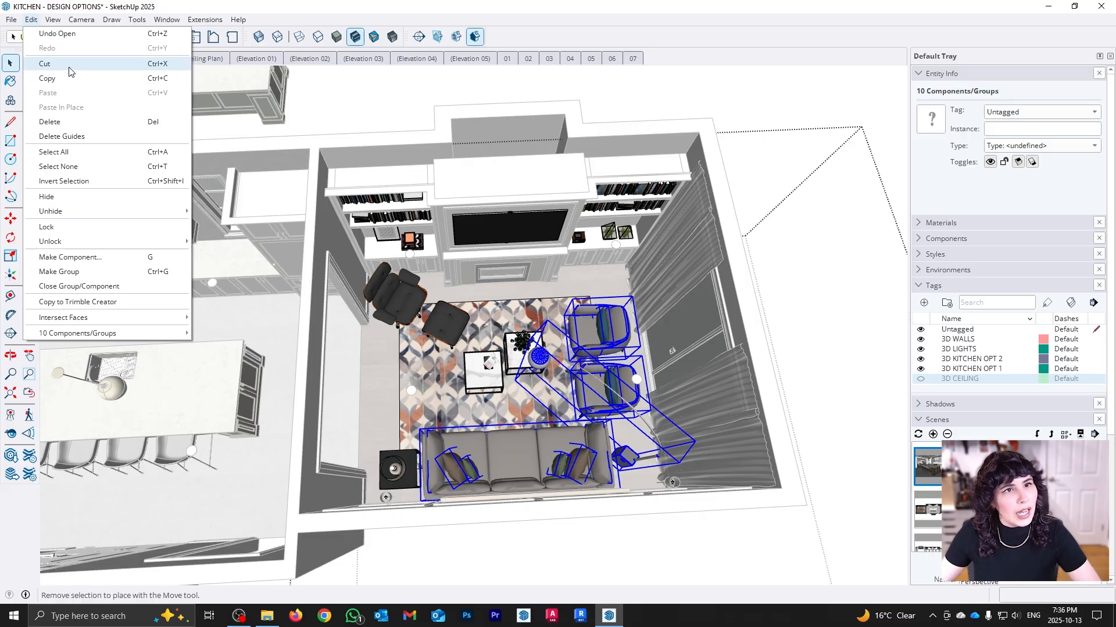
left_click(42, 64)
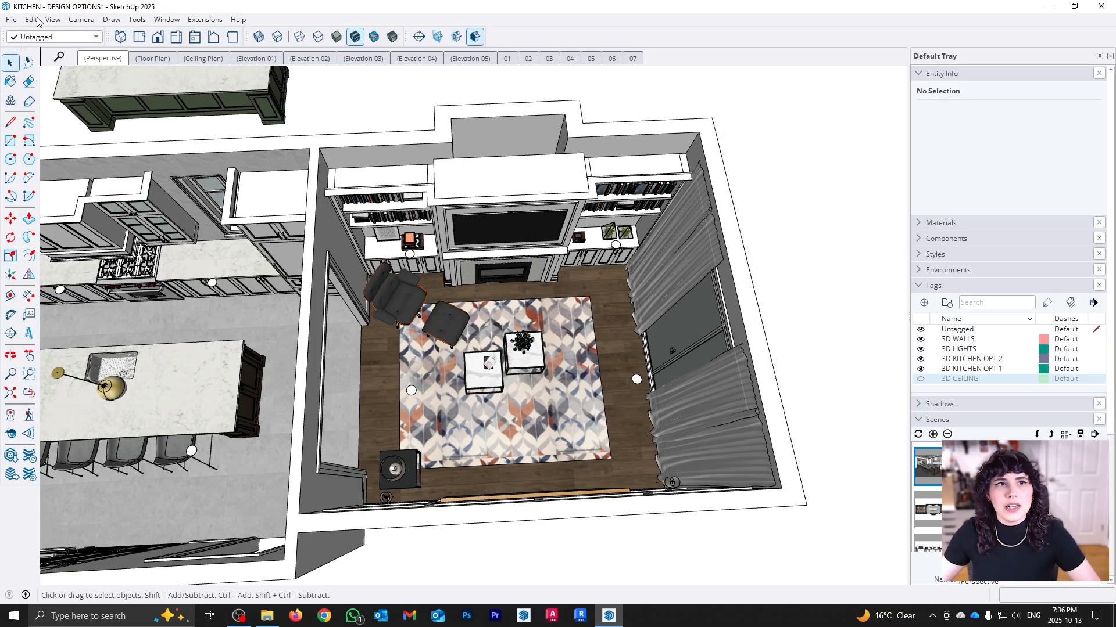
left_click(35, 20)
left_click(71, 106)
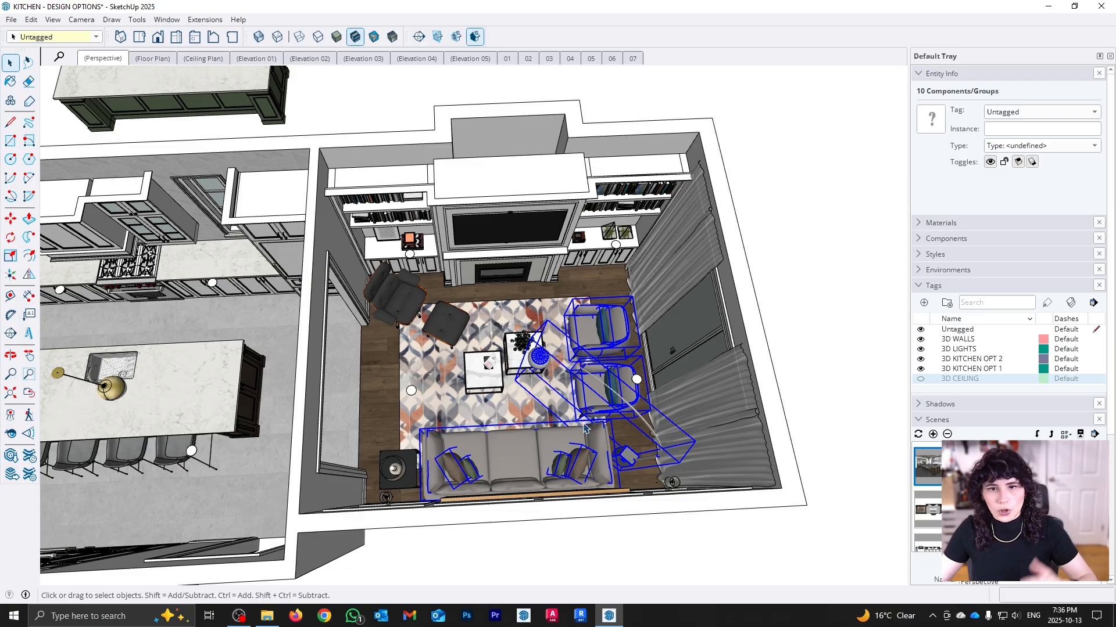
Group the pasted seating and floor lamp, and move the group 20' along the green axis out of the house
key("ctrl+g")
middle_click_drag(586, 430, 546, 441)
key("m")
left_click(563, 543)
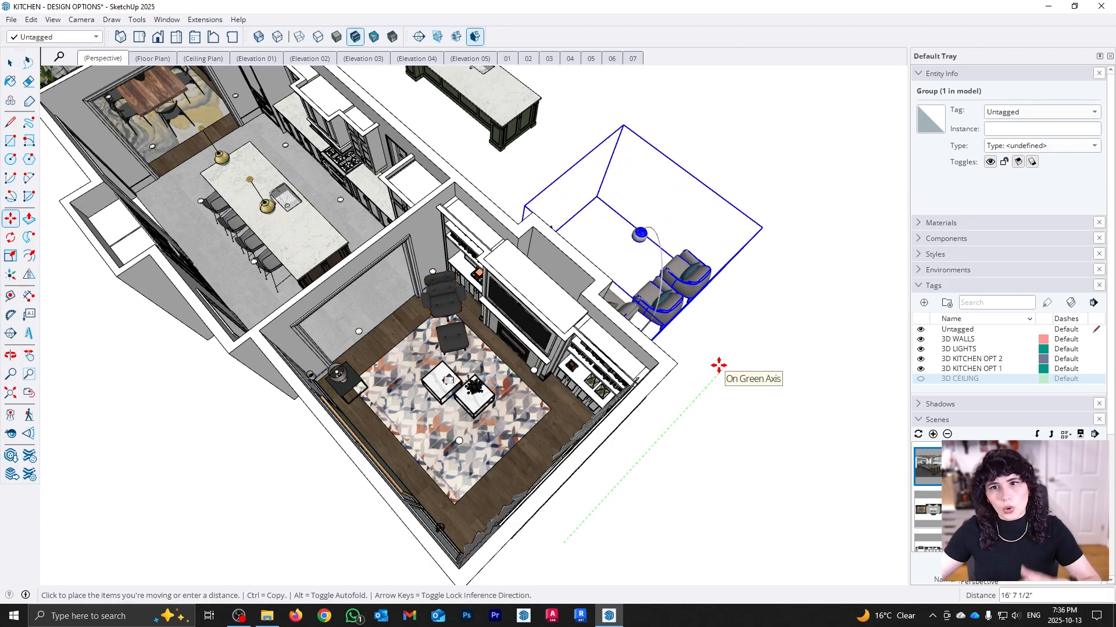
type("20")
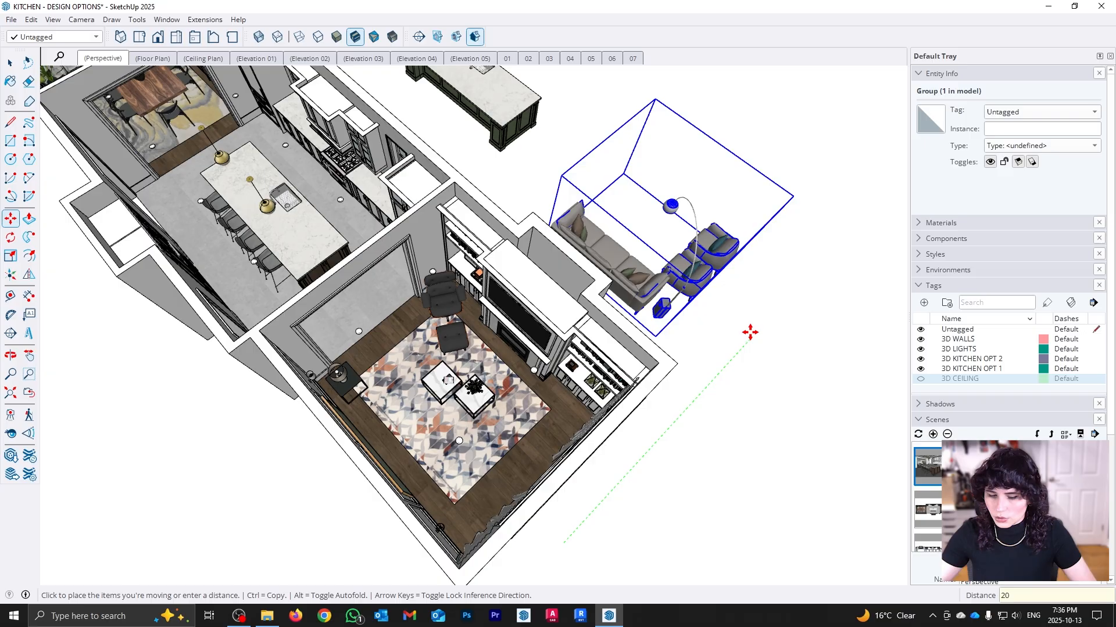
type("'")
key("Return")
key("space")
left_click(863, 415)
Examine the cleared seating area of the living room from the fireplace side, facing the artwork wall
middle_click_drag(349, 512, 479, 464)
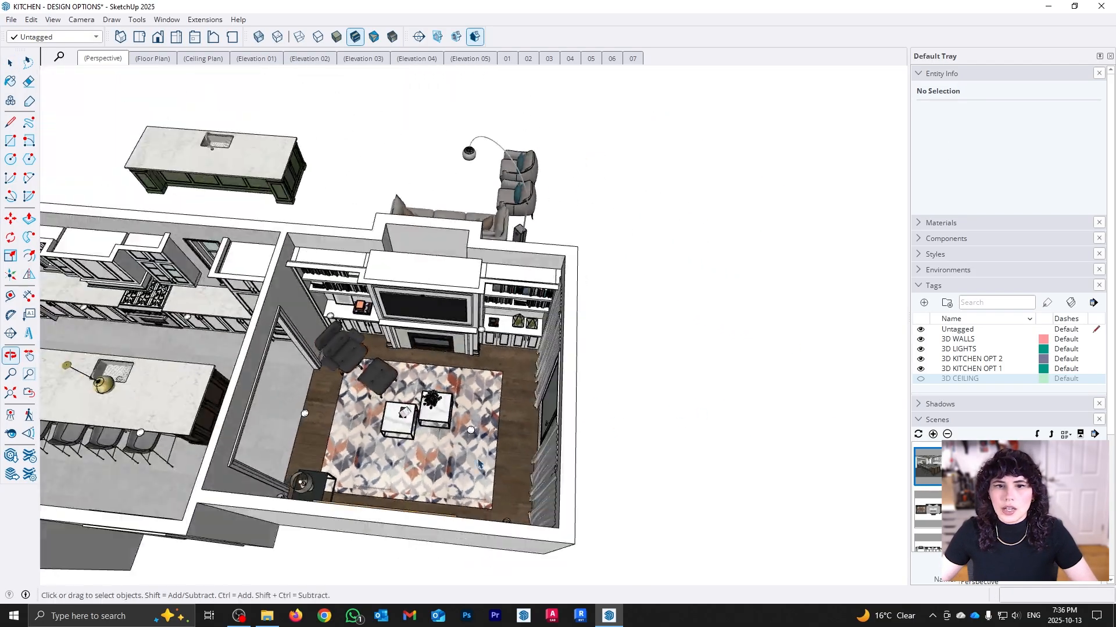
scroll(478, 465, "up", 3)
middle_click_drag(462, 427, 698, 437)
middle_click_drag(279, 431, 529, 406)
middle_click_drag(372, 331, 400, 308)
scroll(400, 308, "up", 2)
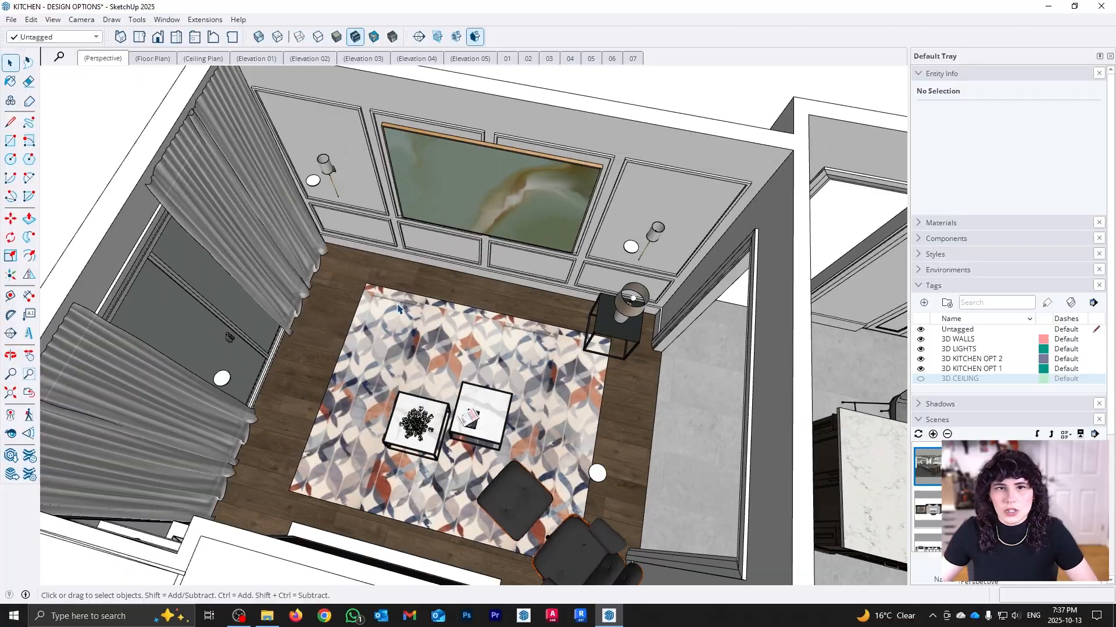
scroll(398, 309, "up", 3)
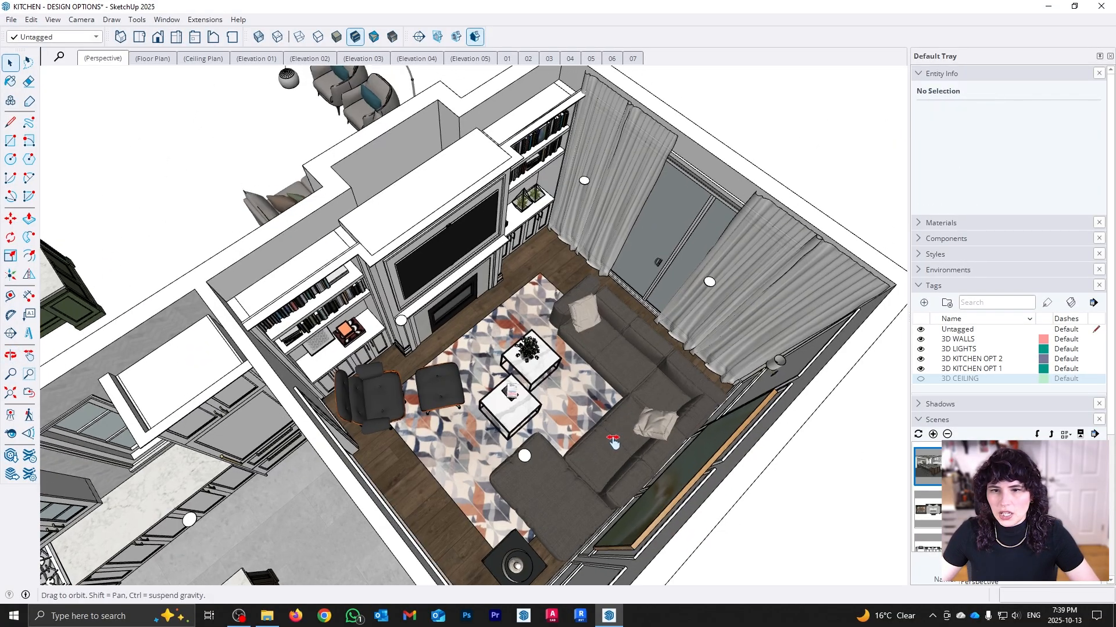
Copy the arc floor lamp from the seating group outside the house and paste it in place outside that group
middle_click_drag(726, 512, 413, 295)
scroll(613, 431, "down", 3)
scroll(360, 281, "up", 2)
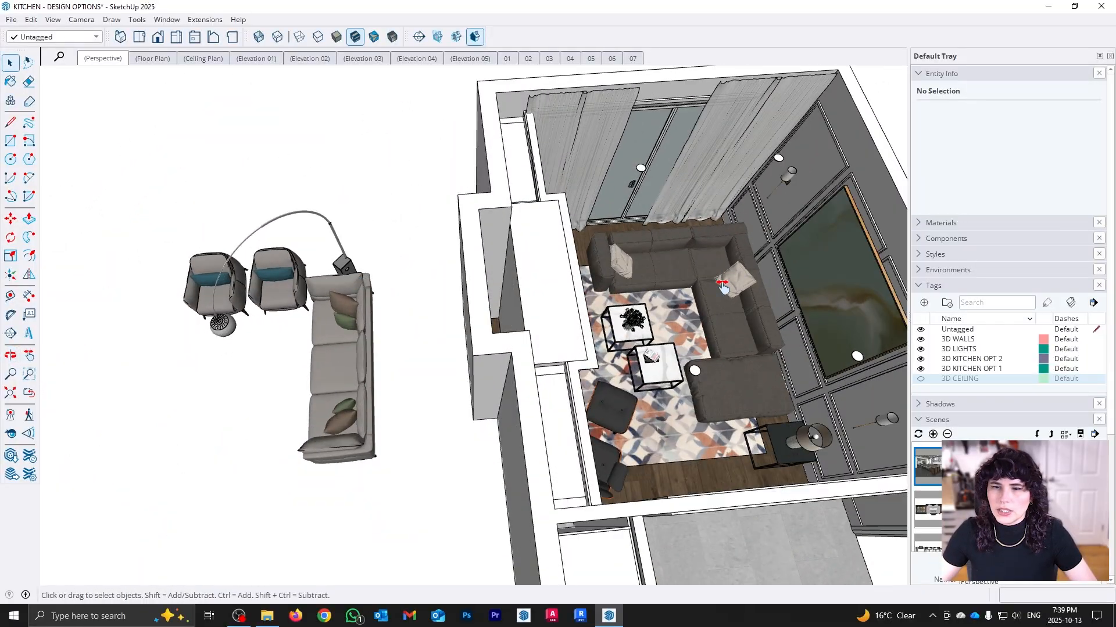
middle_click_drag(722, 286, 677, 266, "shift")
left_click(286, 309)
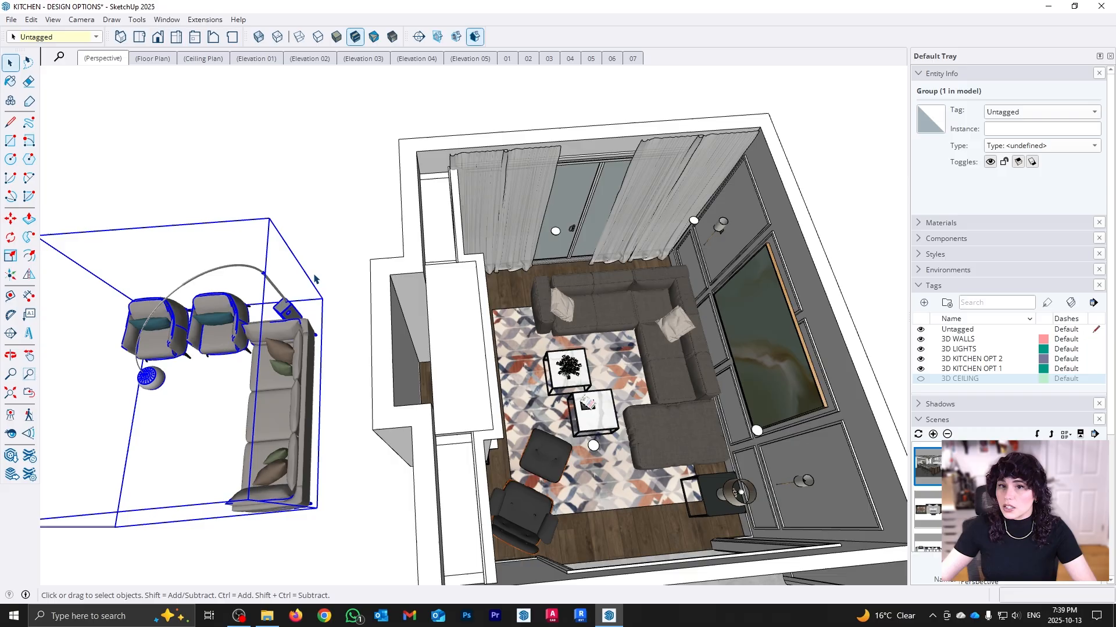
double_click(288, 309)
left_click(292, 310)
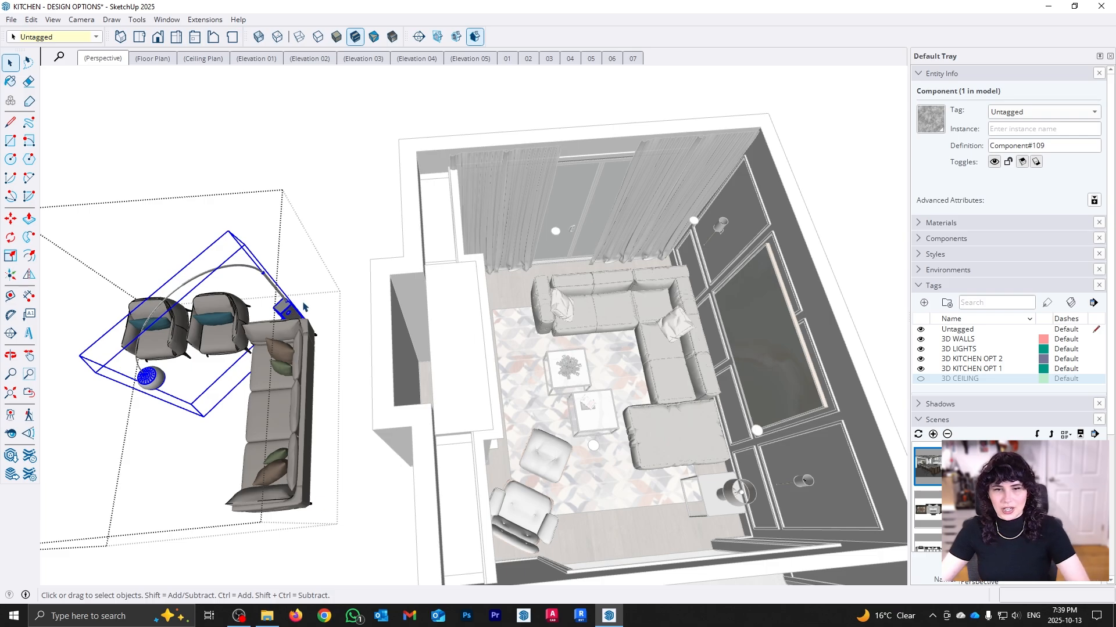
left_click(325, 296)
left_click(35, 19)
left_click(104, 113)
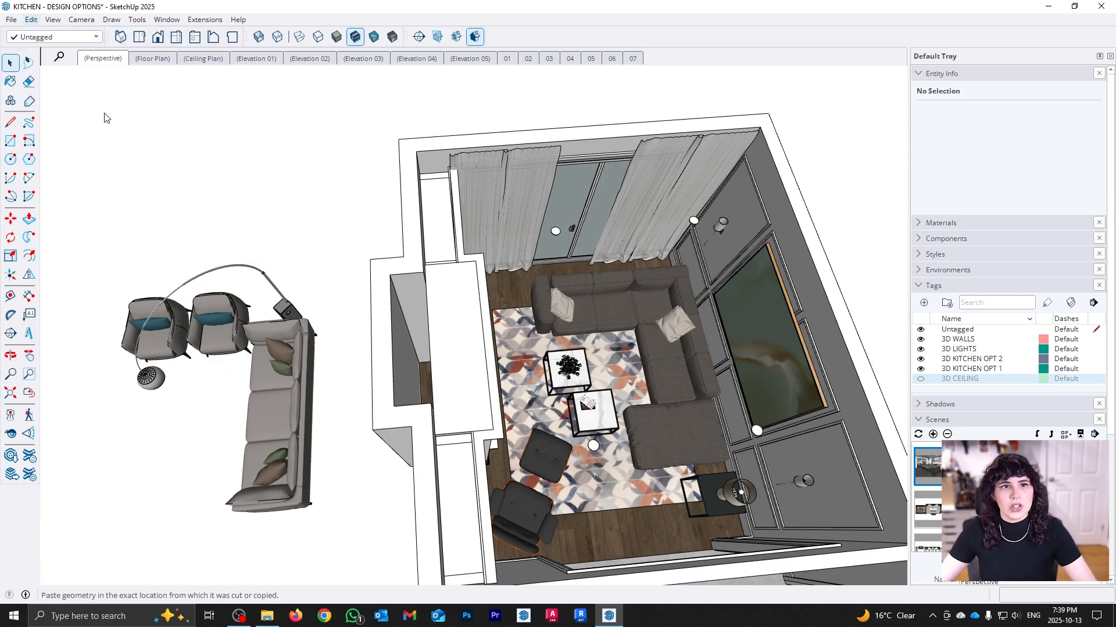
Move the floor lamp copy into the living room, setting its base behind the corner of the dark sectional sofa
key("m")
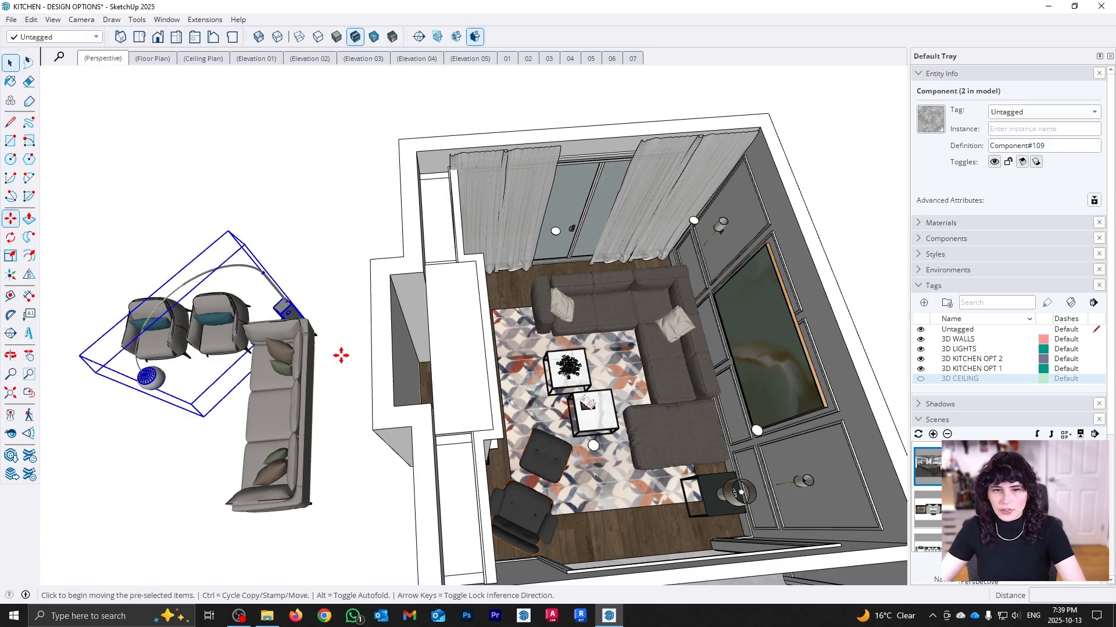
left_click(318, 314)
scroll(604, 273, "up", 6)
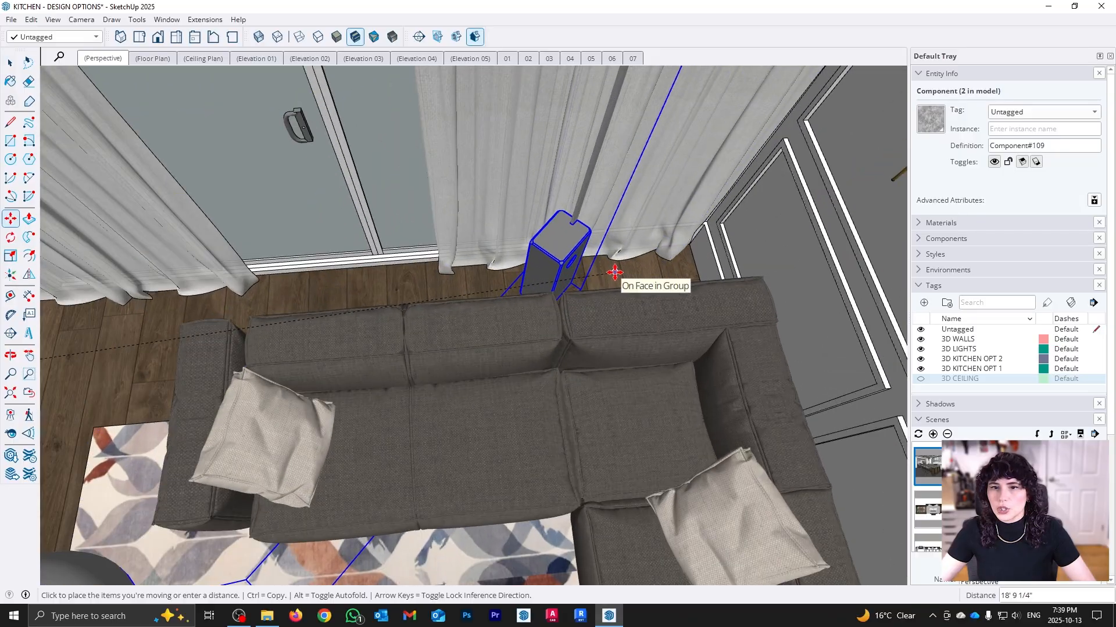
middle_click_drag(261, 349, 809, 368)
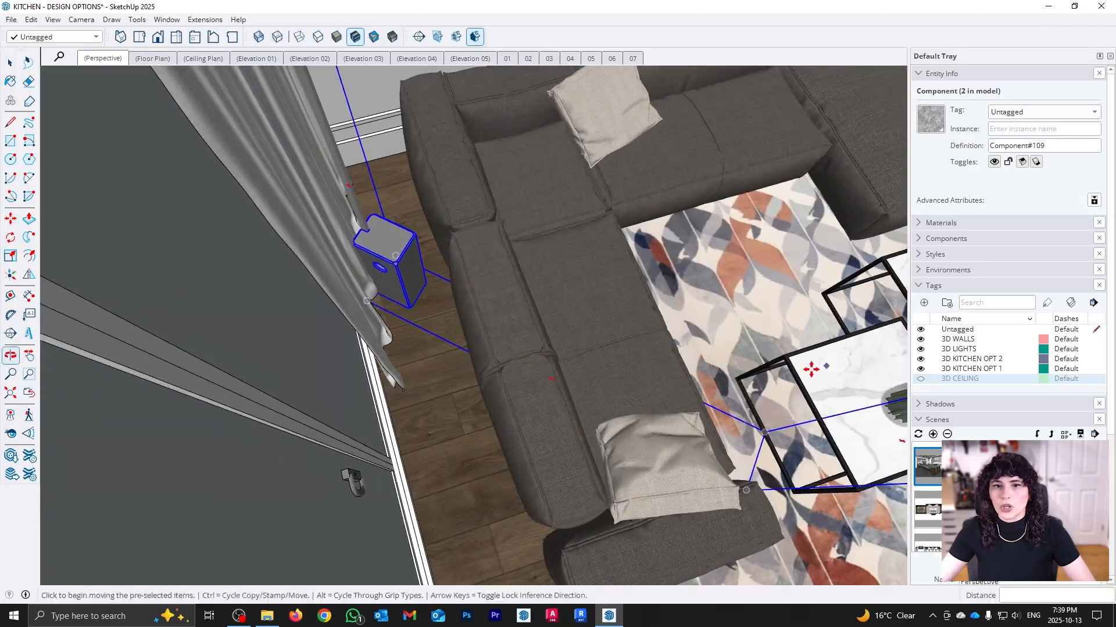
left_click(428, 324)
key("space")
scroll(406, 359, "down", 5)
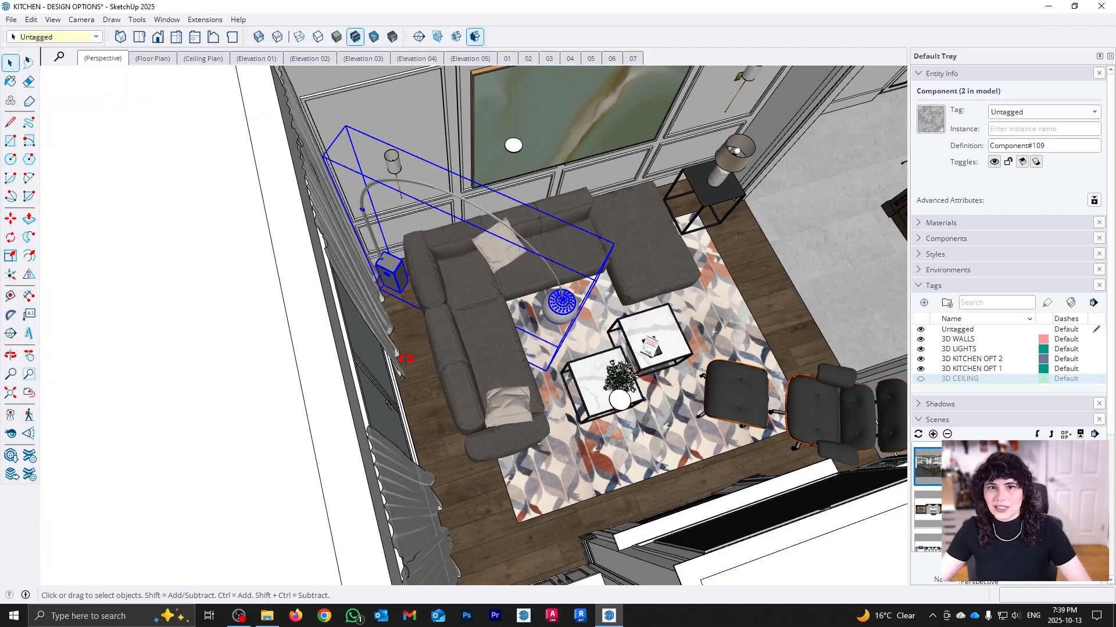
middle_click_drag(405, 359, 505, 424)
Check the floor lamp's placement around the sectional sofa in the top view and from several perspective angles
key("F2")
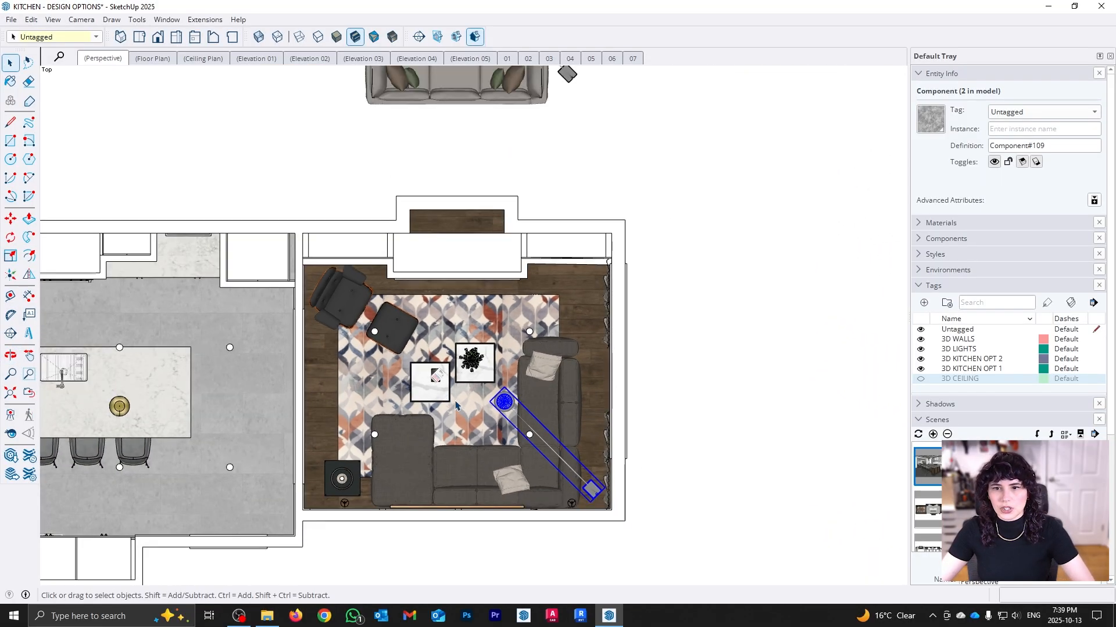
scroll(604, 493, "down", 2)
scroll(604, 493, "up", 1)
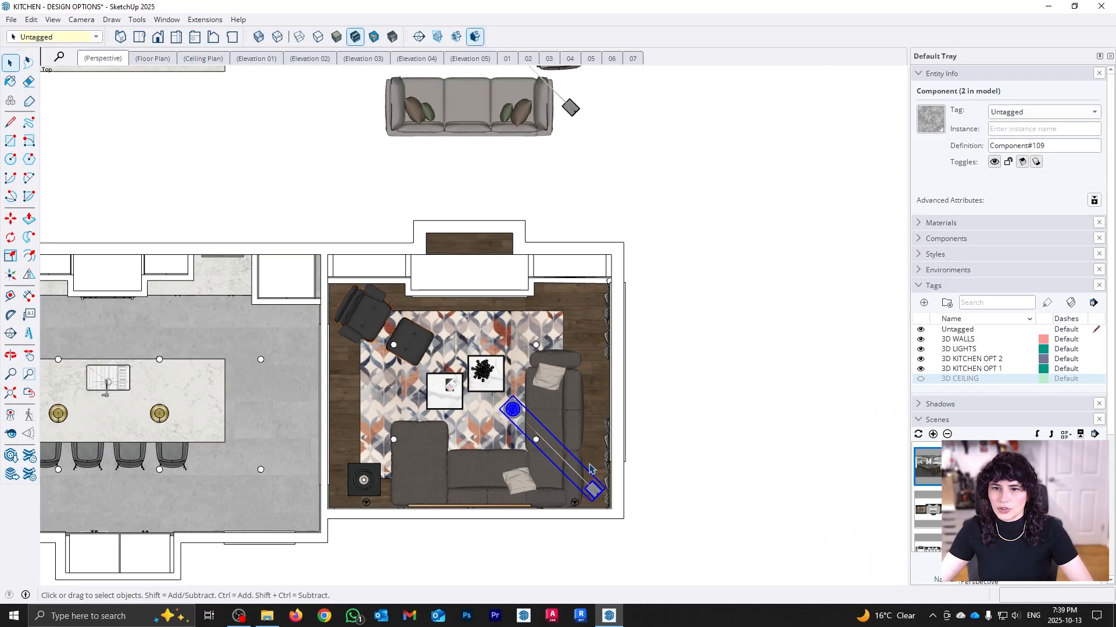
middle_click_drag(440, 483, 889, 301)
middle_click_drag(483, 313, 429, 340)
scroll(429, 340, "down", 3)
middle_click_drag(385, 388, 493, 324, "shift")
scroll(601, 268, "up", 4)
middle_click_drag(601, 268, 530, 402)
middle_click_drag(378, 411, 568, 401)
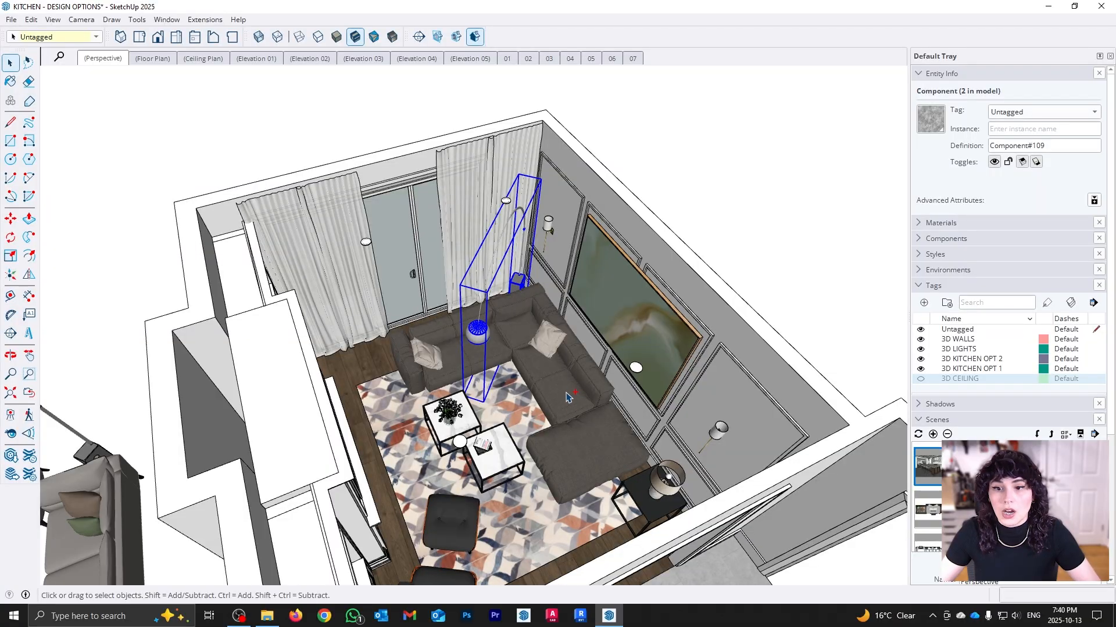
Group the dark sectional sofa with the floor lamp in the living room
left_click(570, 395, "ctrl")
right_click(551, 122)
left_click(587, 244)
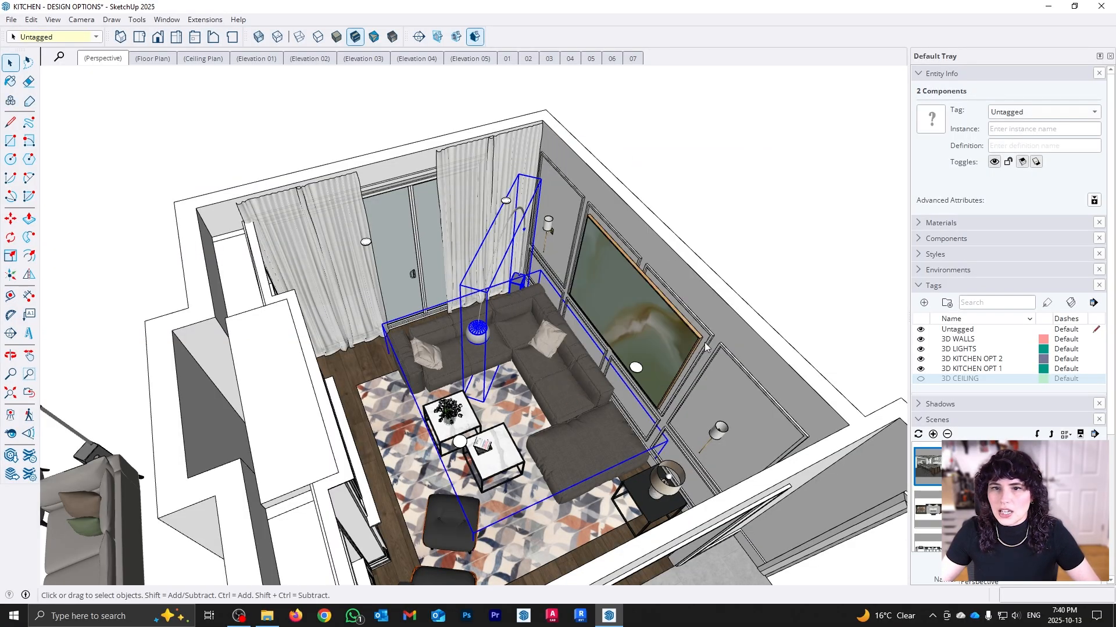
Add two new tags named 3D LIVING OPT 1 and 3D LIVING OPT 2
middle_click_drag(587, 244, 363, 262)
scroll(721, 332, "down", 3)
scroll(503, 331, "down", 1)
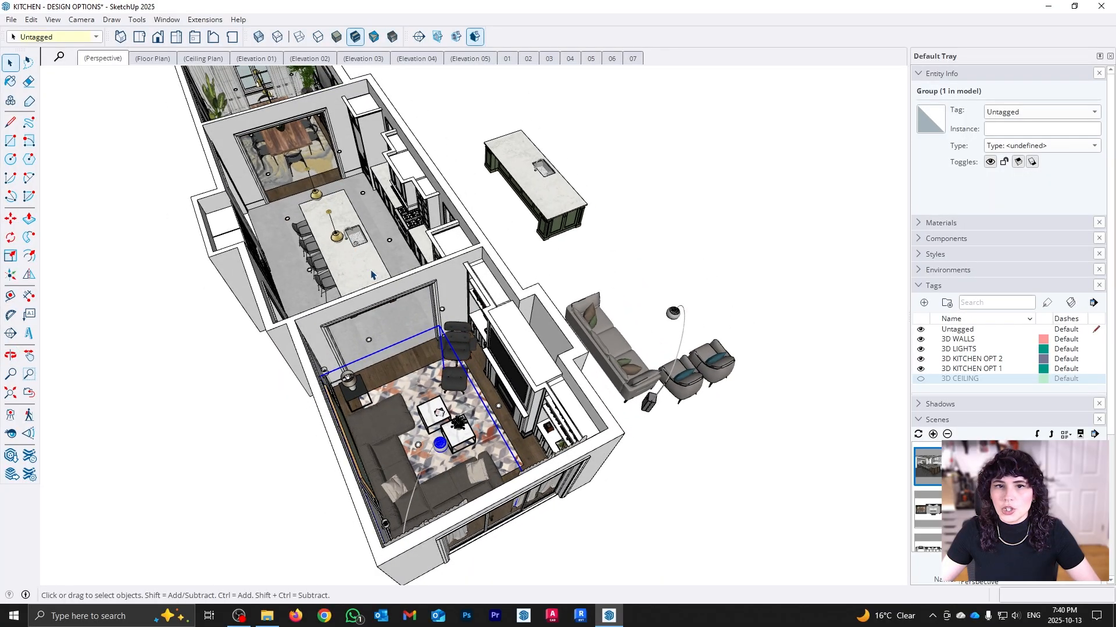
middle_click_drag(726, 357, 683, 388)
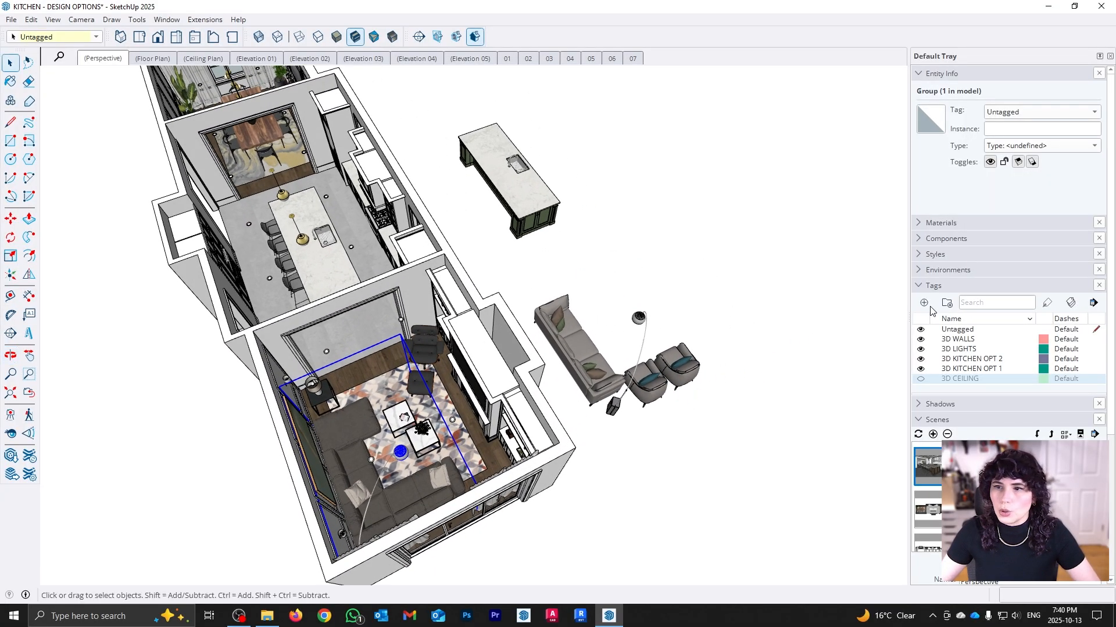
left_click(924, 303)
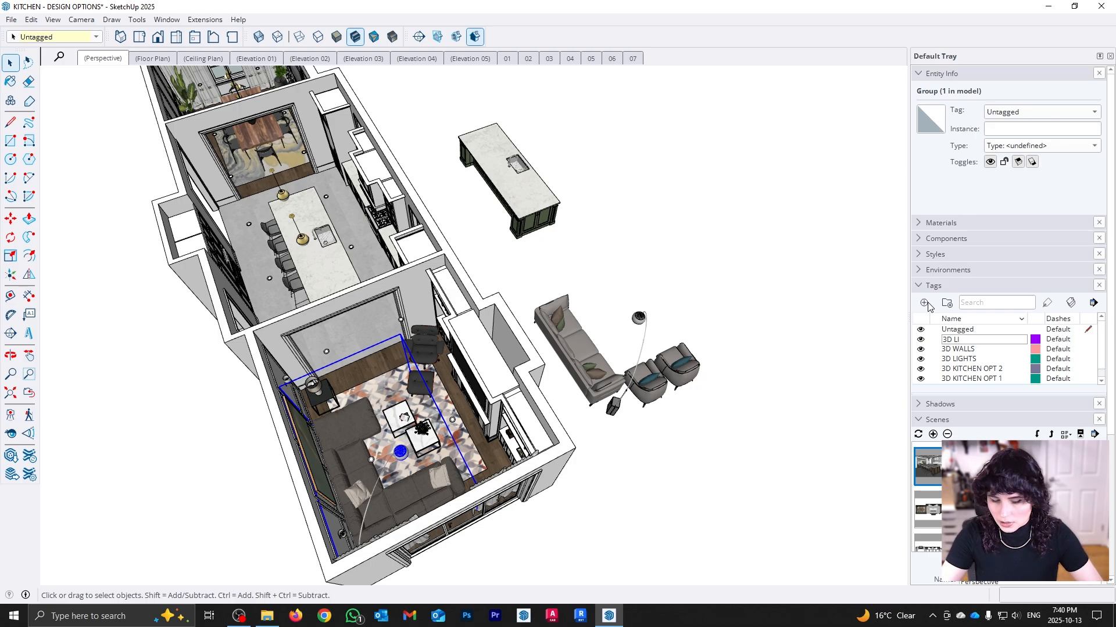
type("3D LIVING OPT 1")
key("Return")
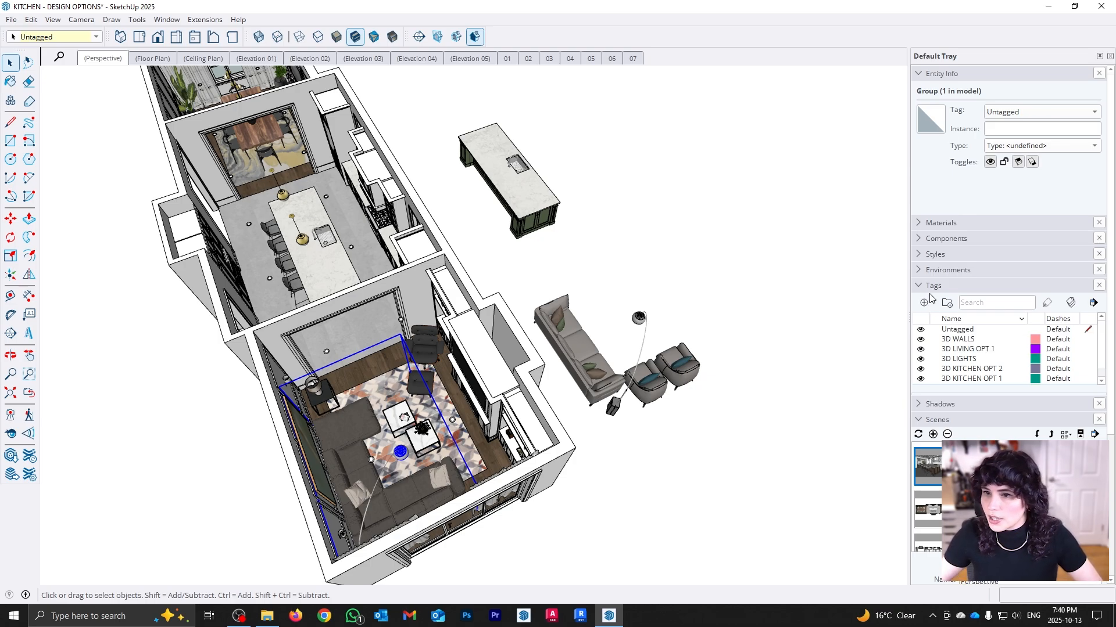
left_click(925, 303)
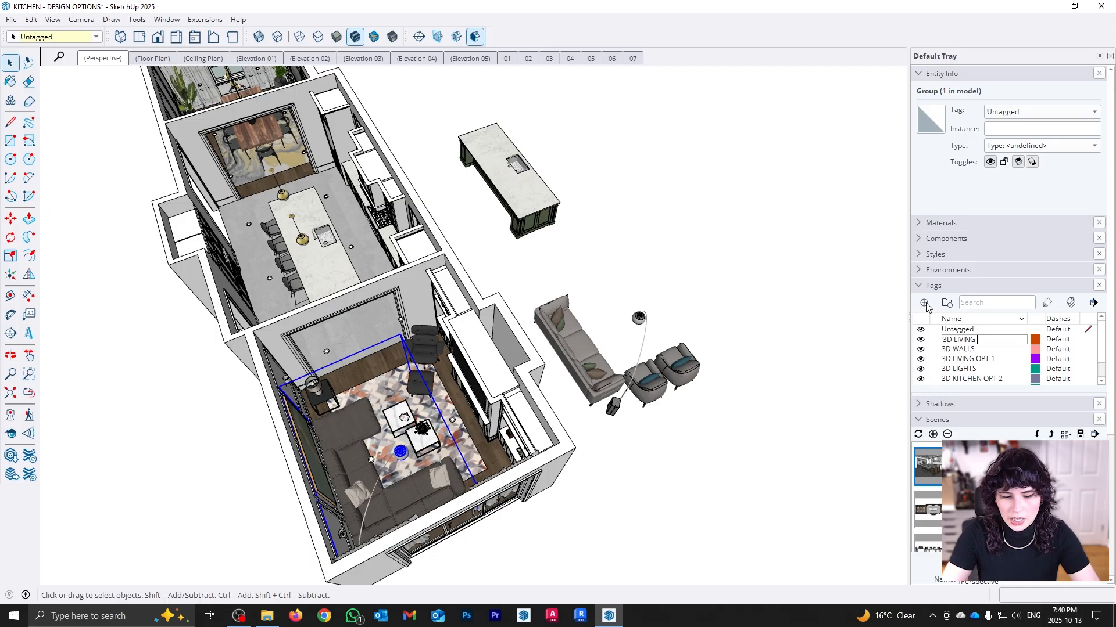
type("3D LIVING OPT 2")
key("Return")
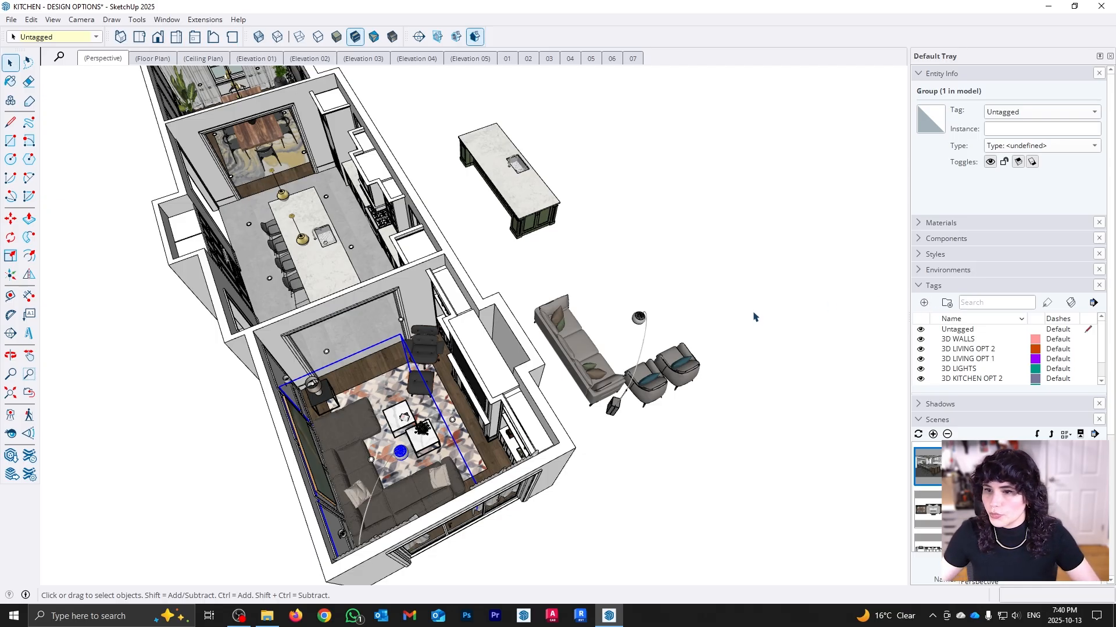
Assign the original sofa, armchairs and floor lamp group outside the house to the 3D LIVING OPT 1 tag
left_click(768, 342)
middle_click_drag(619, 439, 603, 428)
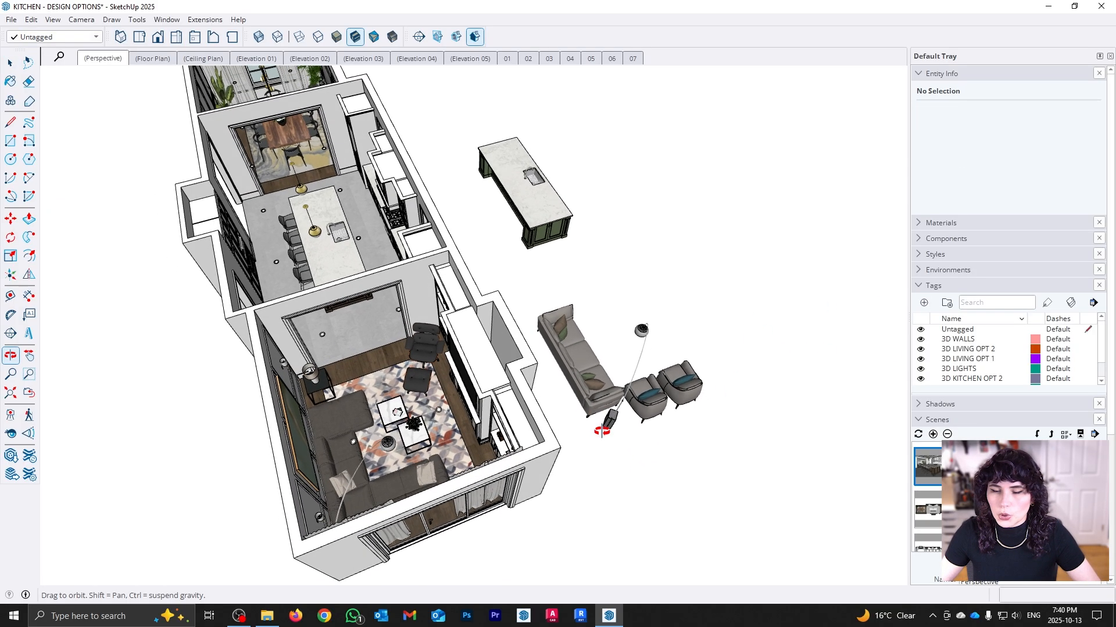
left_click(599, 395)
left_click(64, 37)
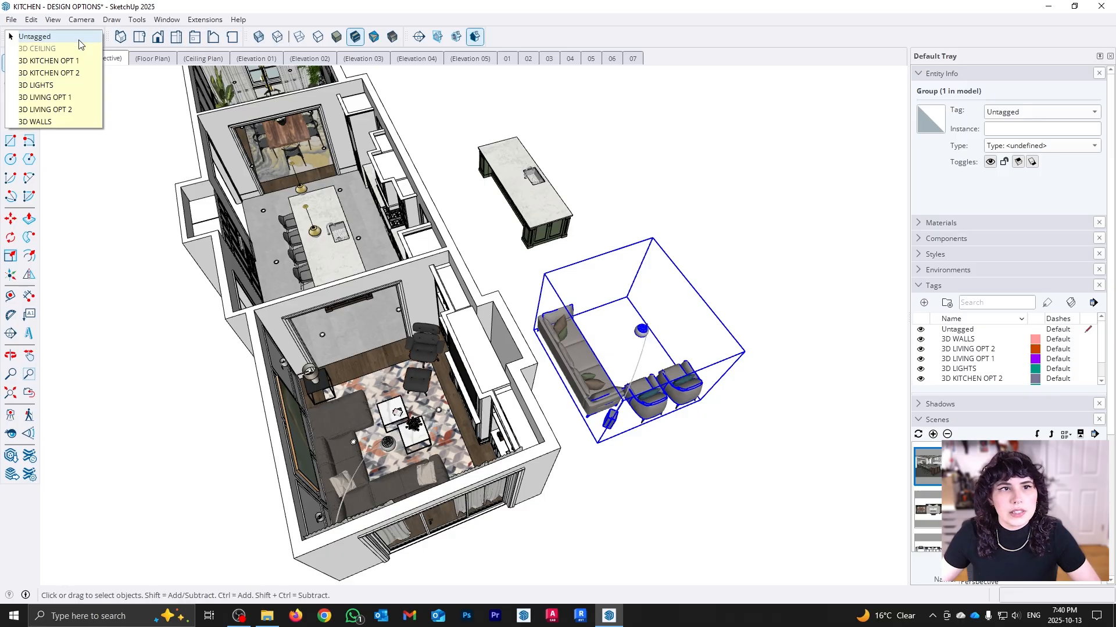
left_click(76, 100)
Assign the dark sectional sofa and floor lamp group in the living room to the 3D LIVING OPT 2 tag
left_click(372, 498)
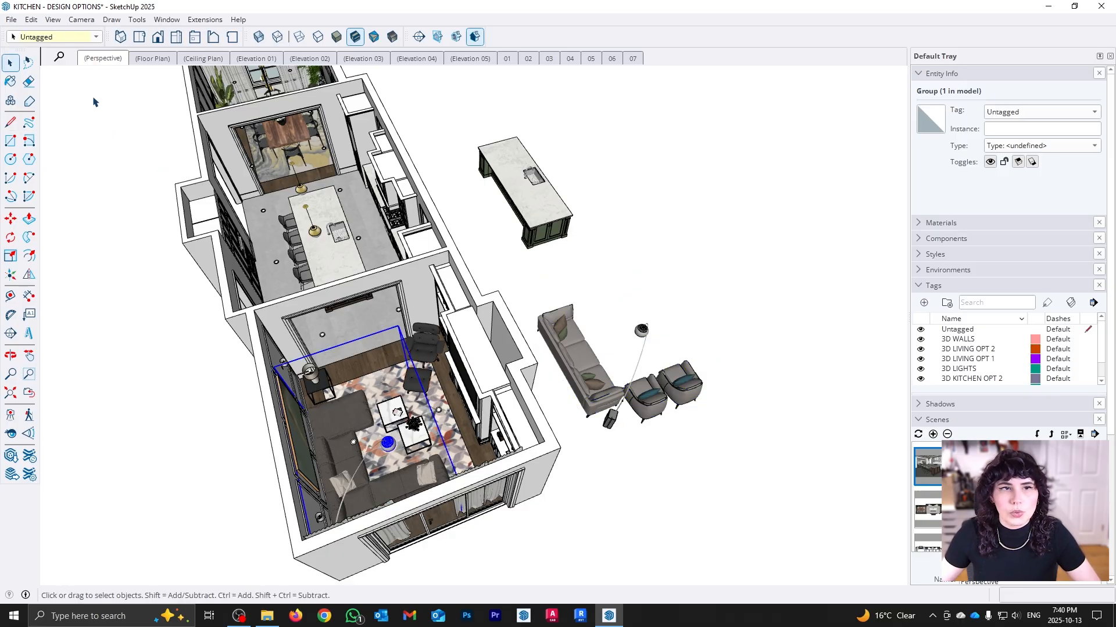
left_click(64, 37)
left_click(75, 110)
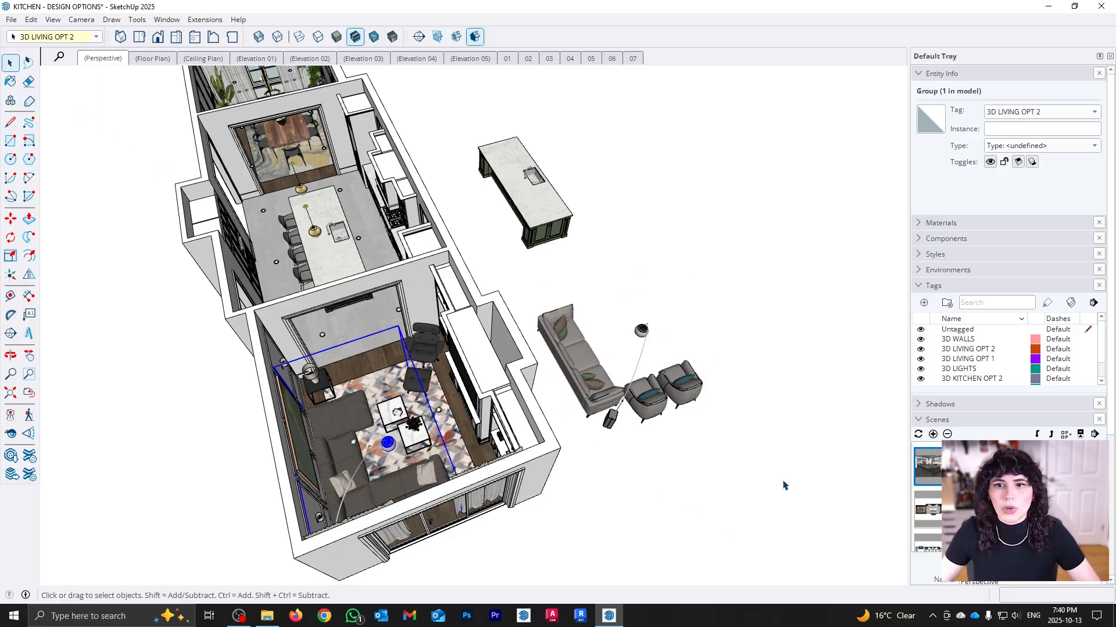
left_click(786, 487)
Move the island and the original living room furniture group outside the house 20' along the green axis, back into the house
middle_click_drag(660, 460, 667, 458)
left_click_drag(730, 499, 562, 228)
key("m")
left_click(792, 326)
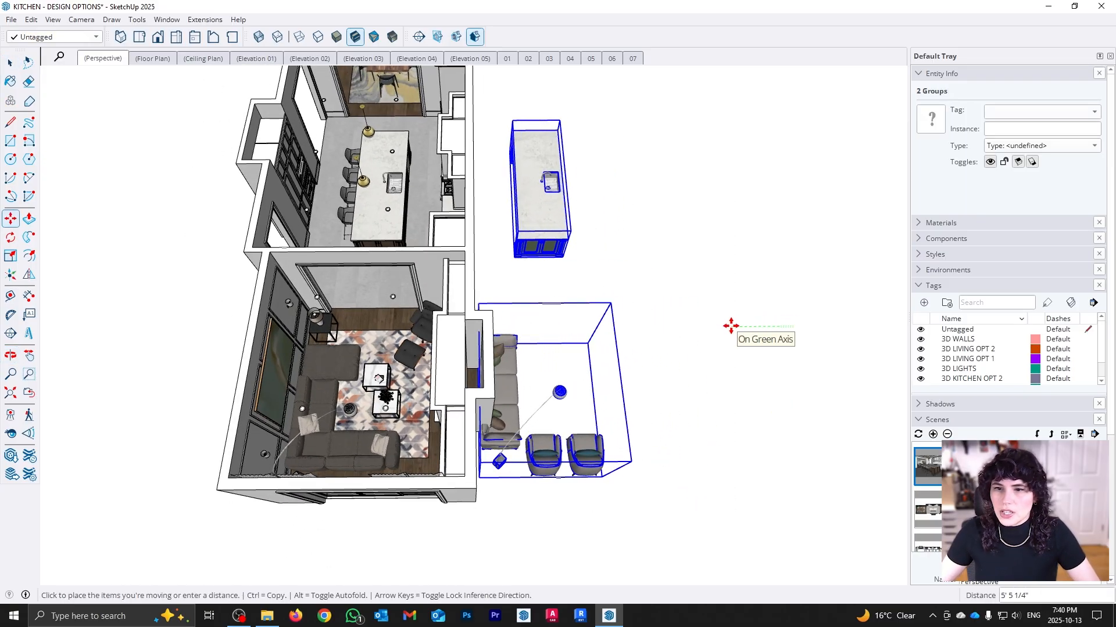
type("20'")
key("Return")
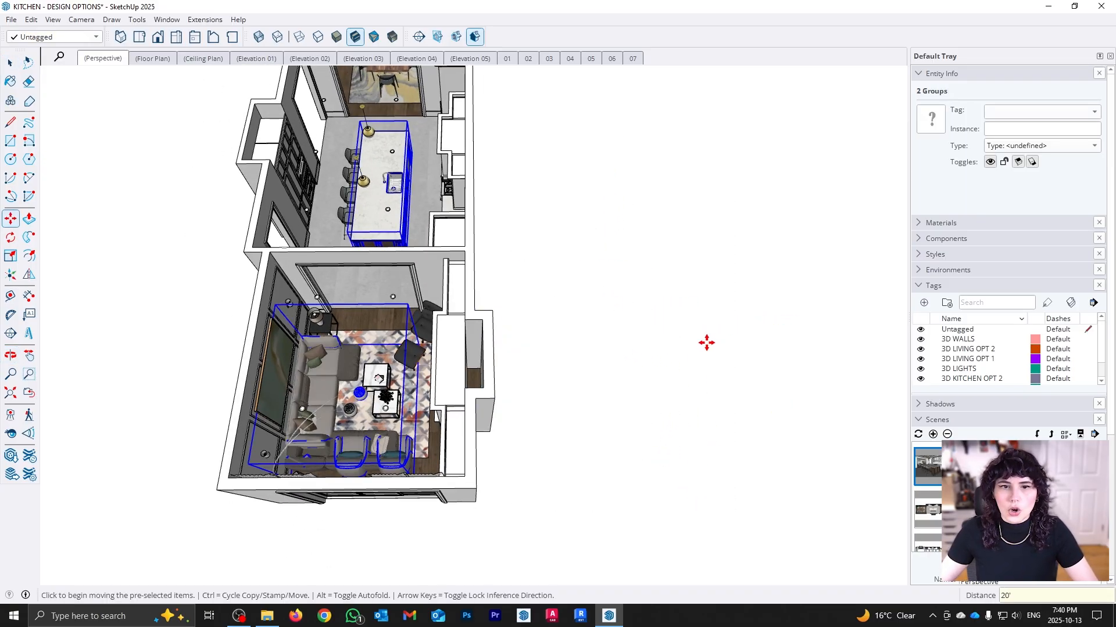
key("space")
left_click(600, 434)
Examine the overlapping furniture options in the living room and the overlapping islands in the kitchen up close
scroll(360, 372, "up", 5)
middle_click_drag(360, 372, 443, 294)
scroll(354, 325, "up", 4)
middle_click_drag(498, 258, 394, 277)
scroll(405, 275, "down", 5)
middle_click_drag(749, 254, 423, 454, "shift")
middle_click_drag(424, 454, 808, 308)
scroll(537, 324, "up", 5)
middle_click_drag(512, 431, 584, 356)
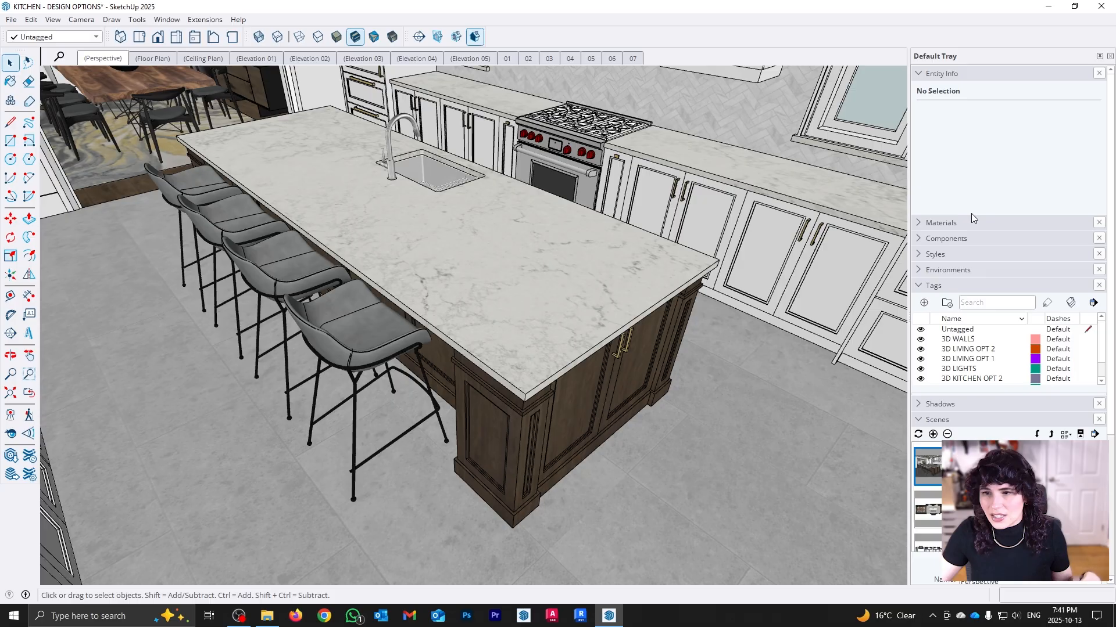
Collapse the entity info and enlarge the tag list to show every tag down to 3D CEILING
left_click(966, 75)
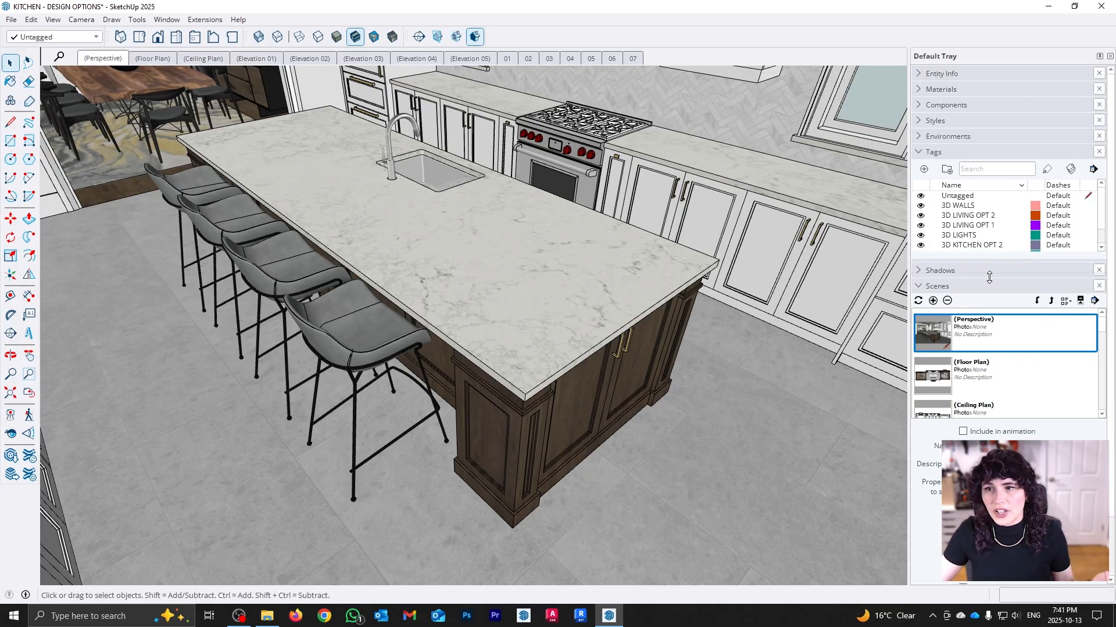
mouse_move(990, 271)
left_mouse_down()
mouse_move(994, 311)
mouse_move(997, 282)
left_mouse_up()
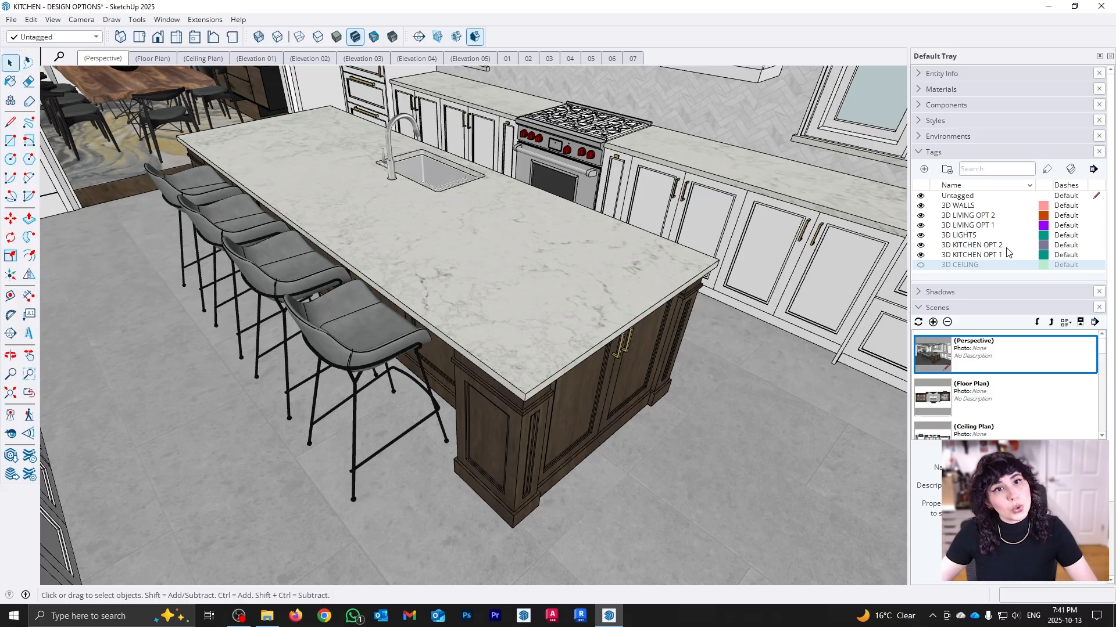
left_click(971, 406)
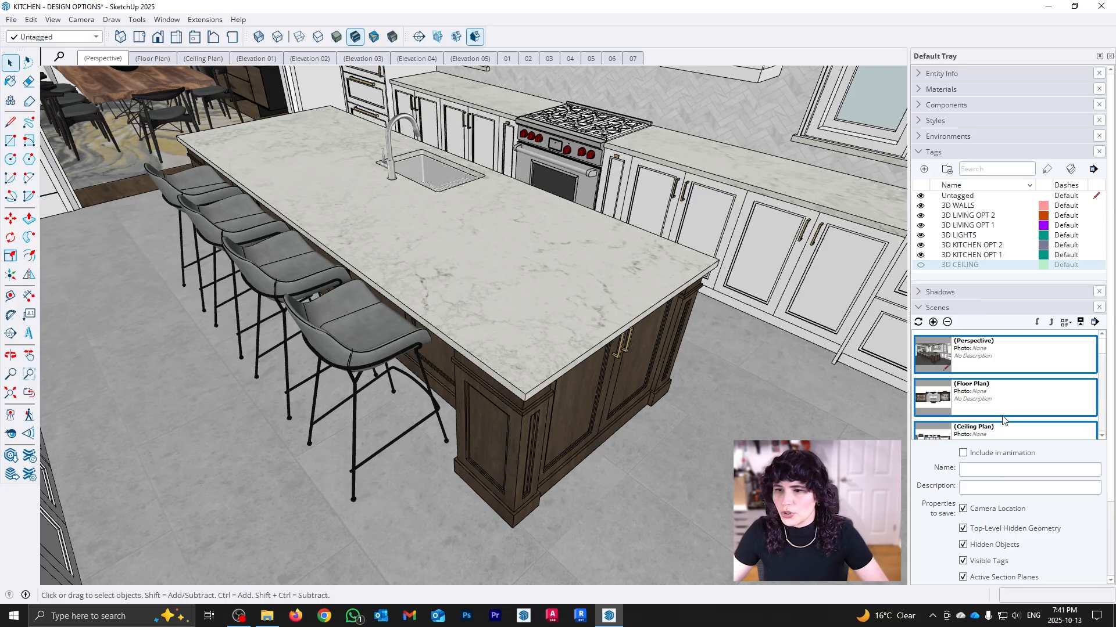
right_click(969, 407)
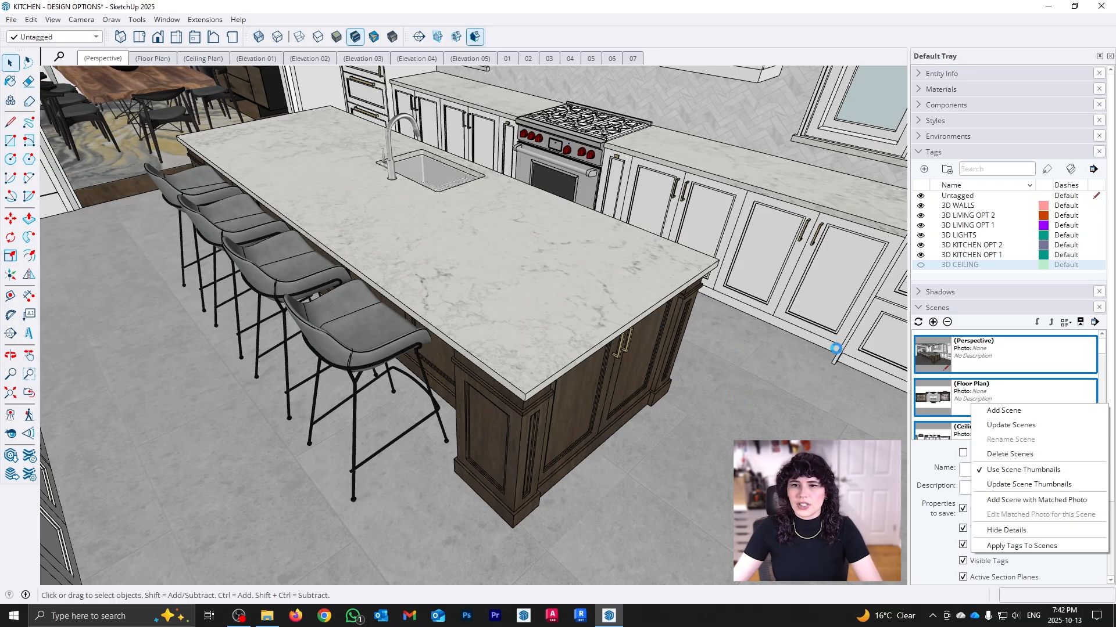
left_click(701, 369)
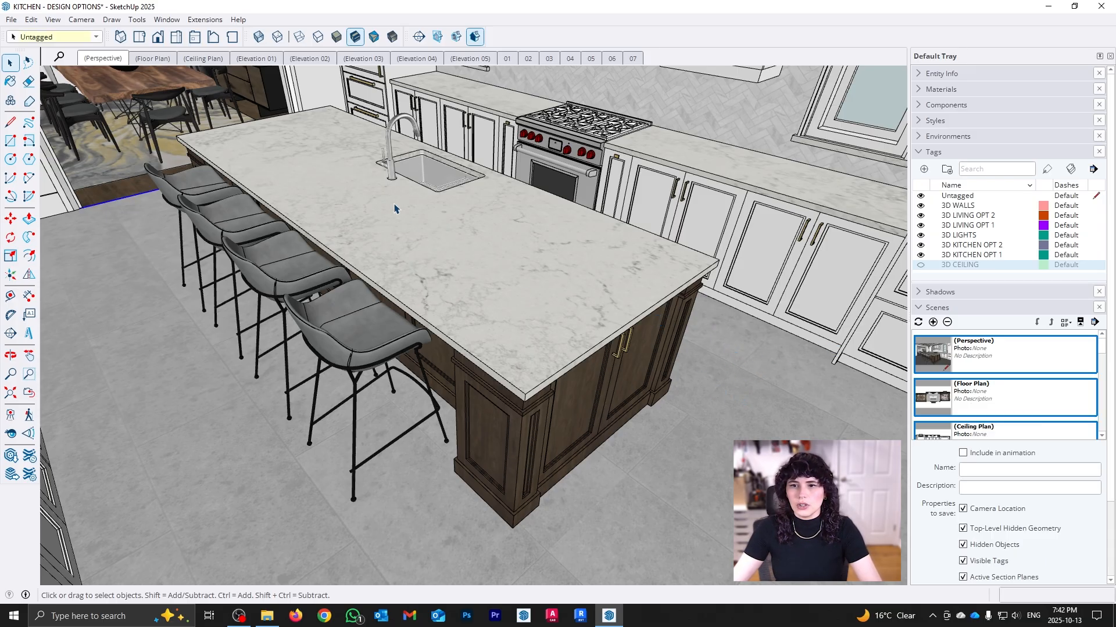
Try hiding the 3D KITCHEN OPT 2 tag in the Perspective scene, checking the Floor Plan scene before returning to Perspective
left_click(105, 60)
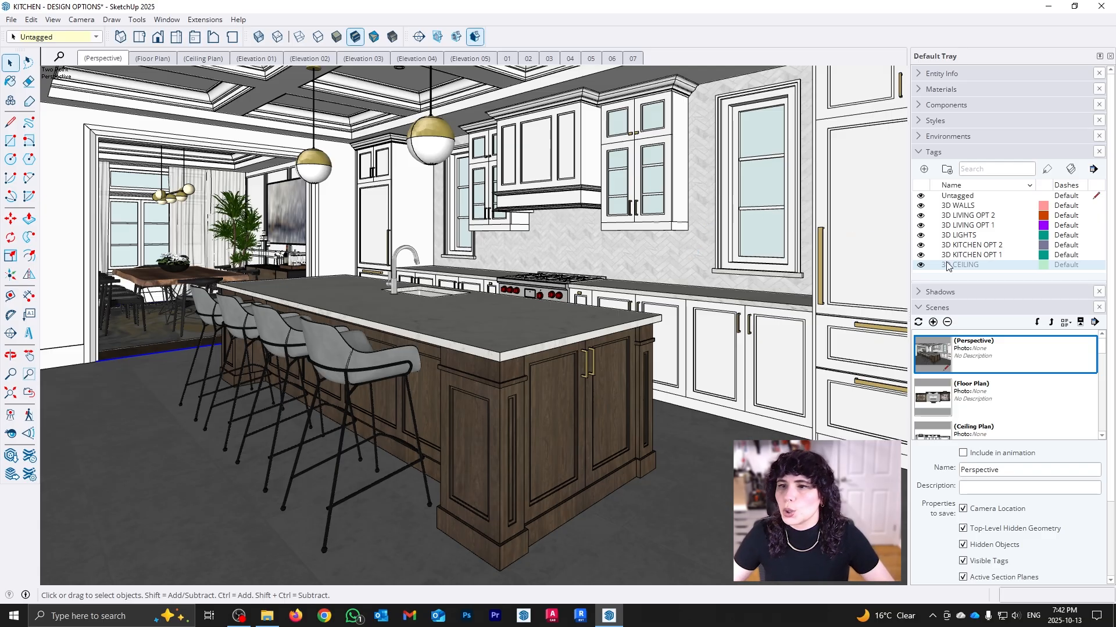
left_click(921, 245)
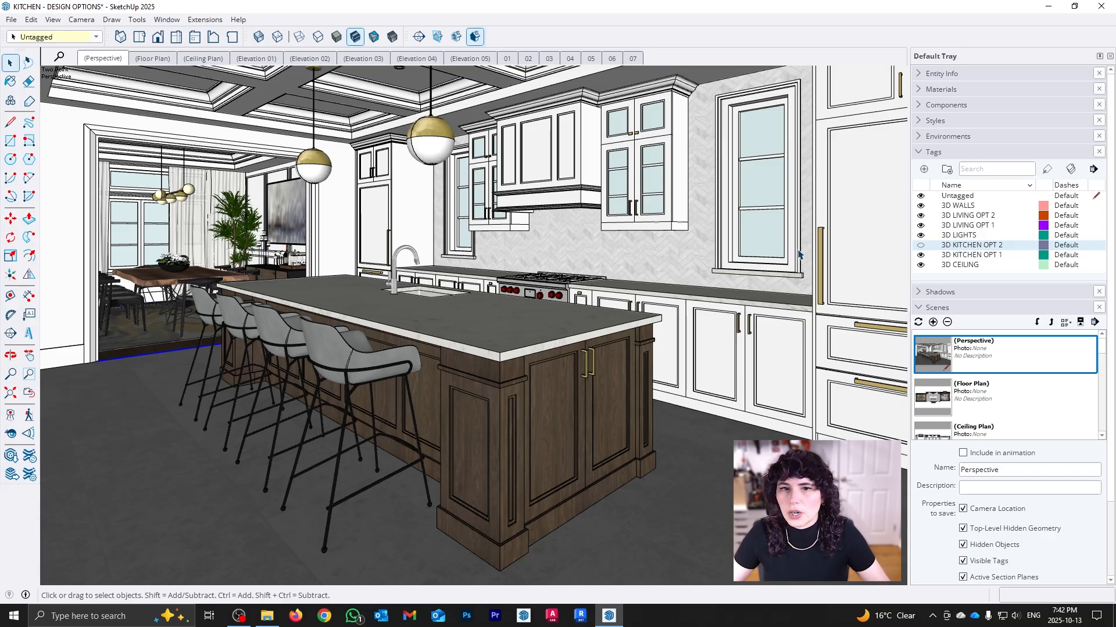
left_click(161, 63)
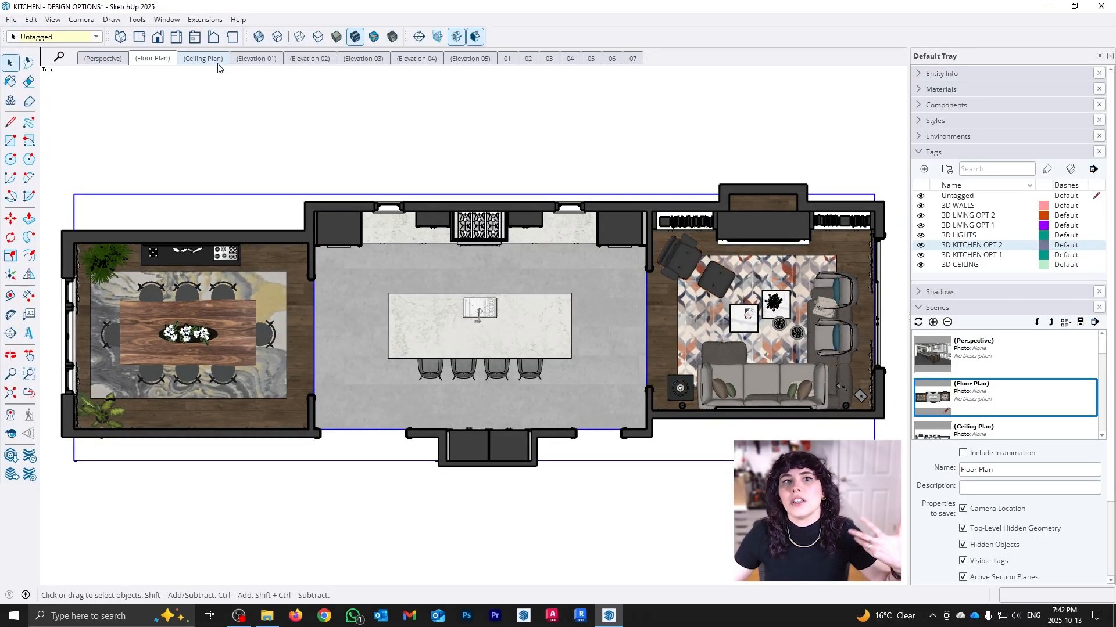
left_click(102, 58)
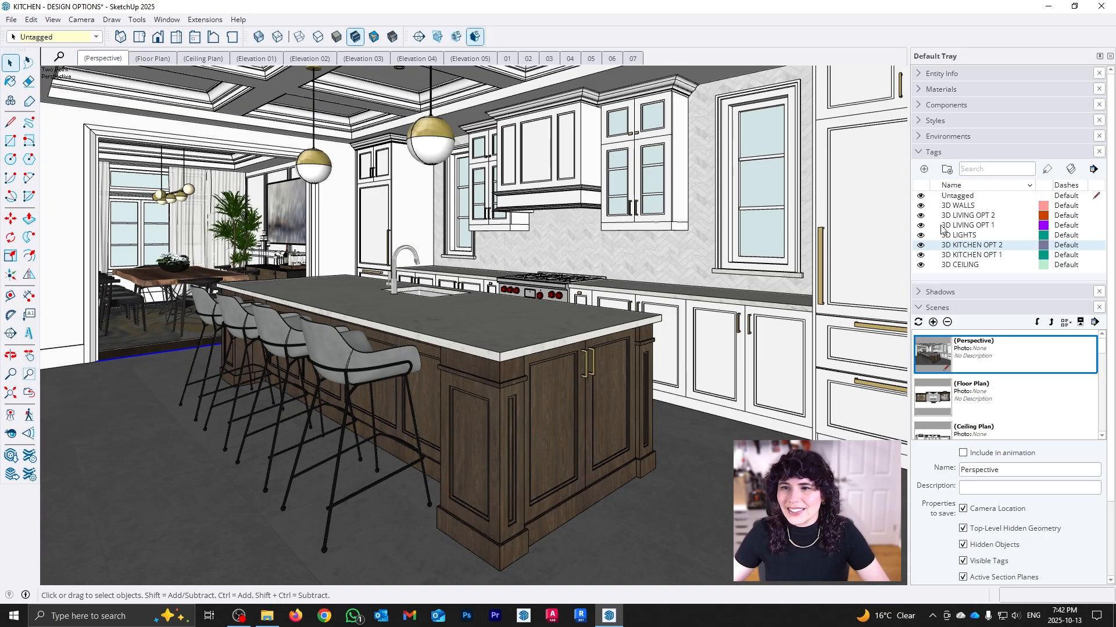
Hide the 3D KITCHEN OPT 2 and 3D LIVING OPT 2 tags and apply this tag visibility to all scenes from Perspective to 07
left_click(921, 244)
left_click(921, 216)
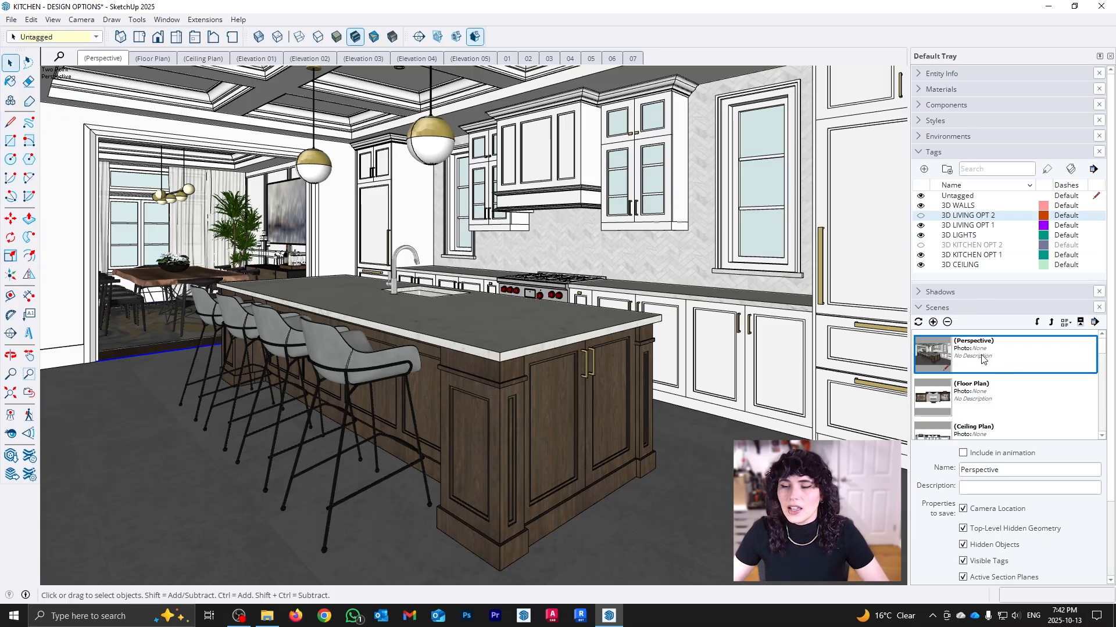
scroll(982, 357, "down", 6)
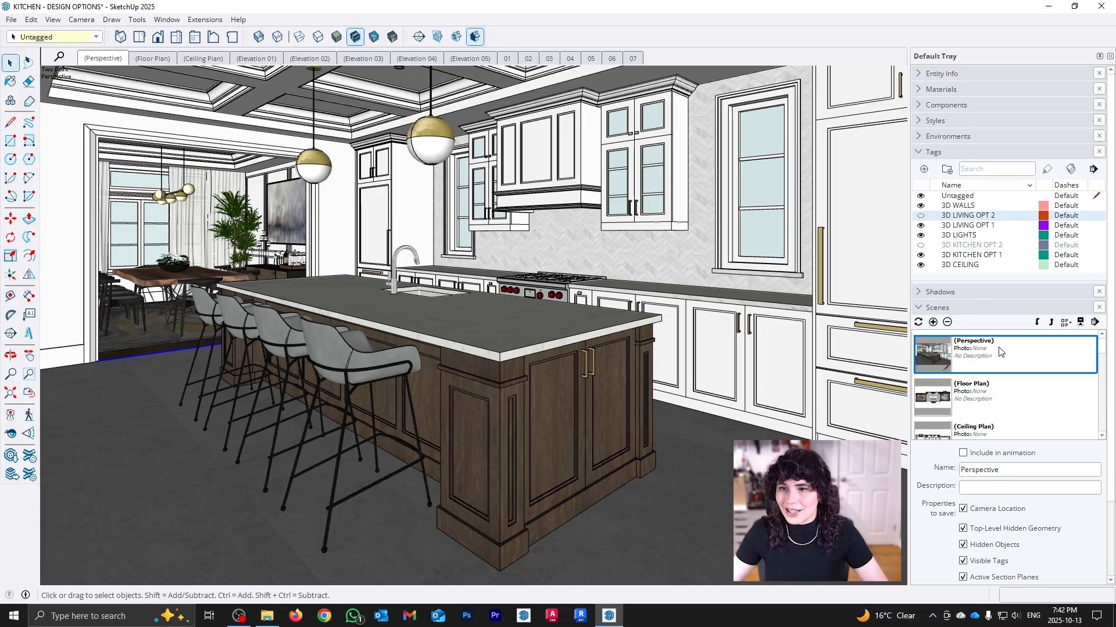
scroll(980, 365, "down", 8)
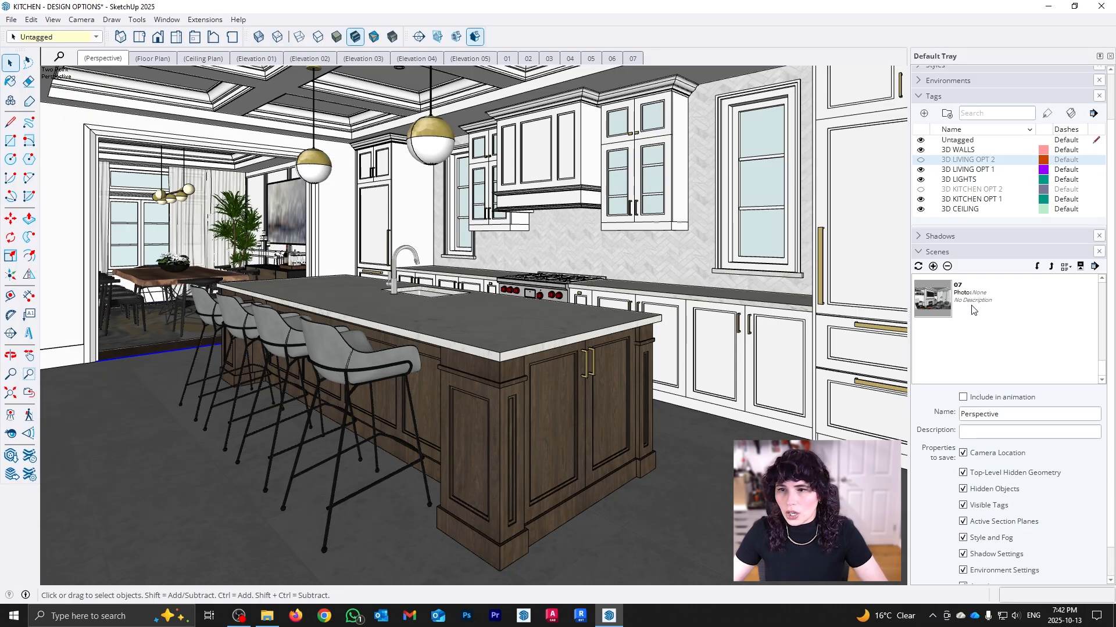
left_click(973, 309, "shift")
scroll(978, 308, "up", 5)
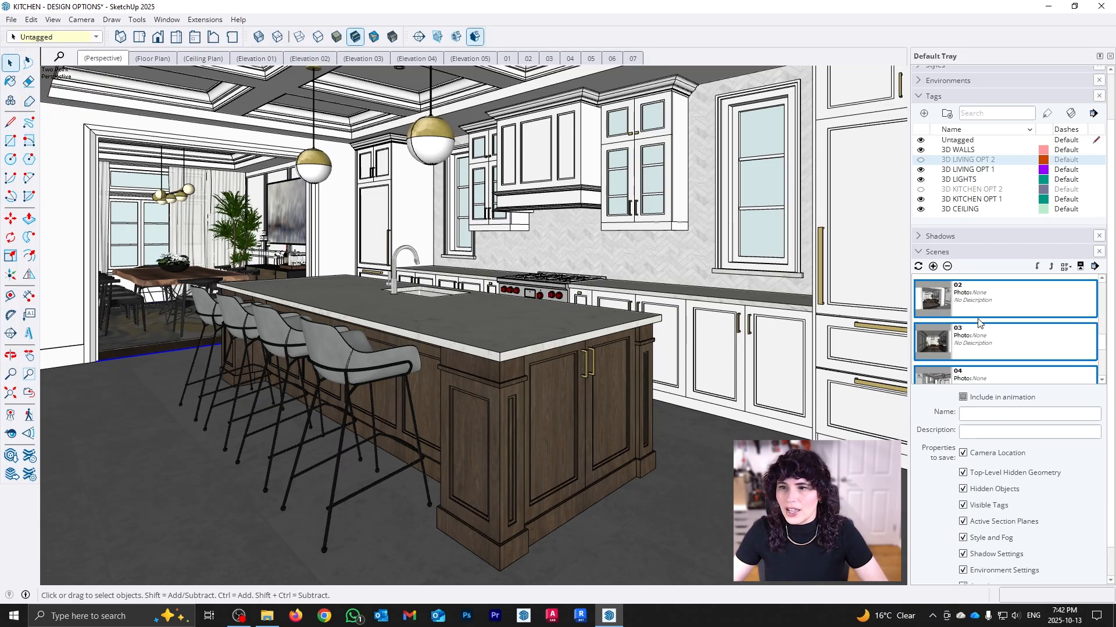
right_click(977, 304)
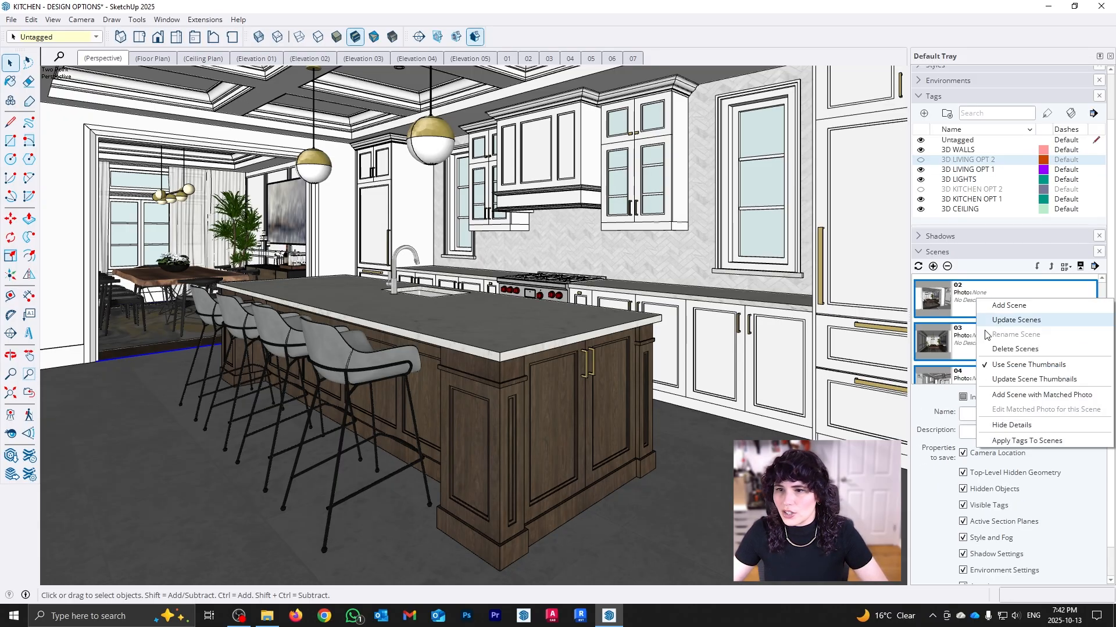
left_click(1019, 443)
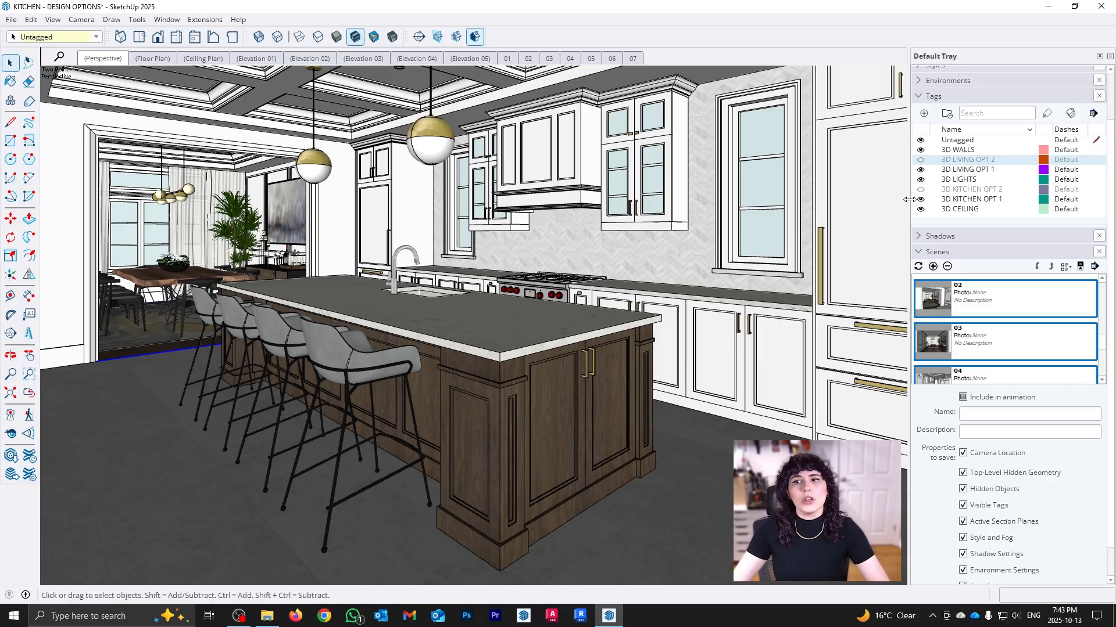
Check which design options show in the Floor Plan scene and in scenes 01 through 06
left_click(153, 58)
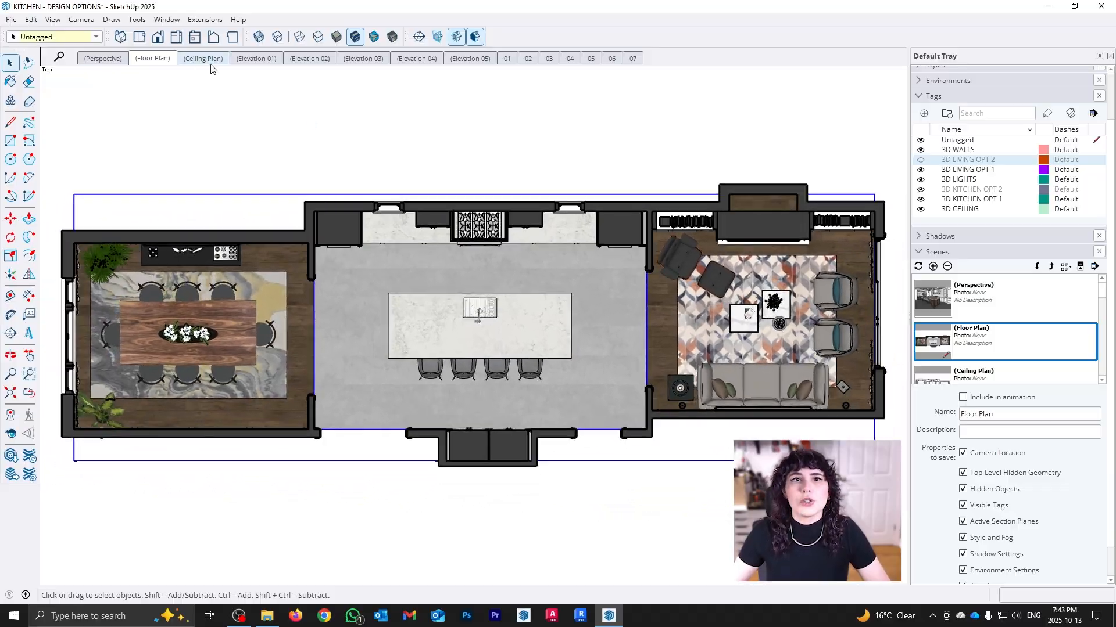
left_click(507, 59)
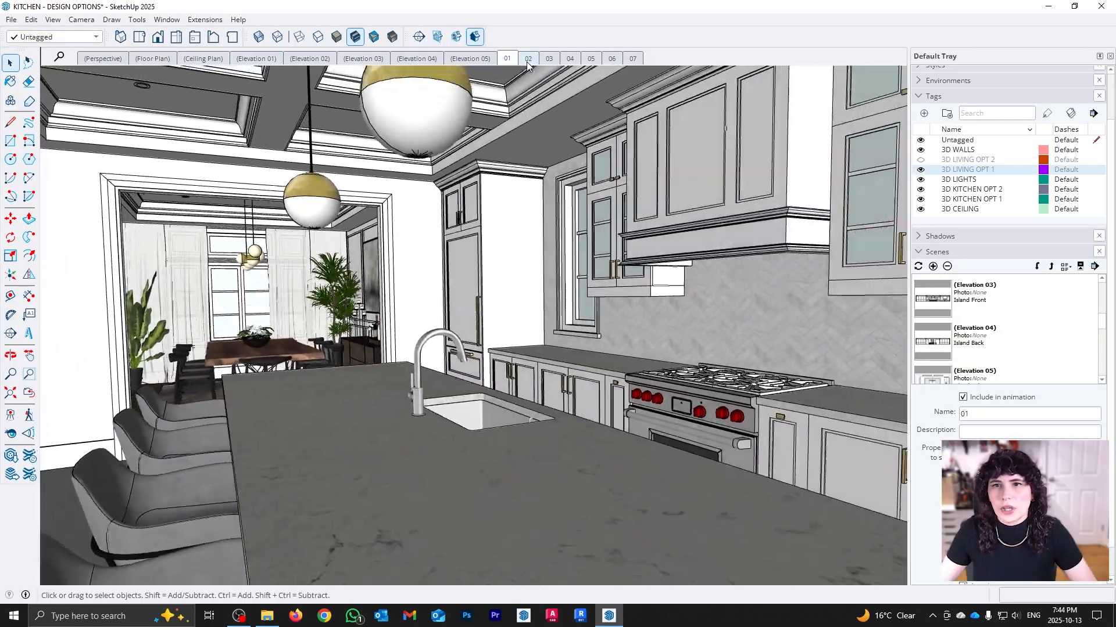
left_click(527, 61)
left_click(548, 59)
left_click(570, 59)
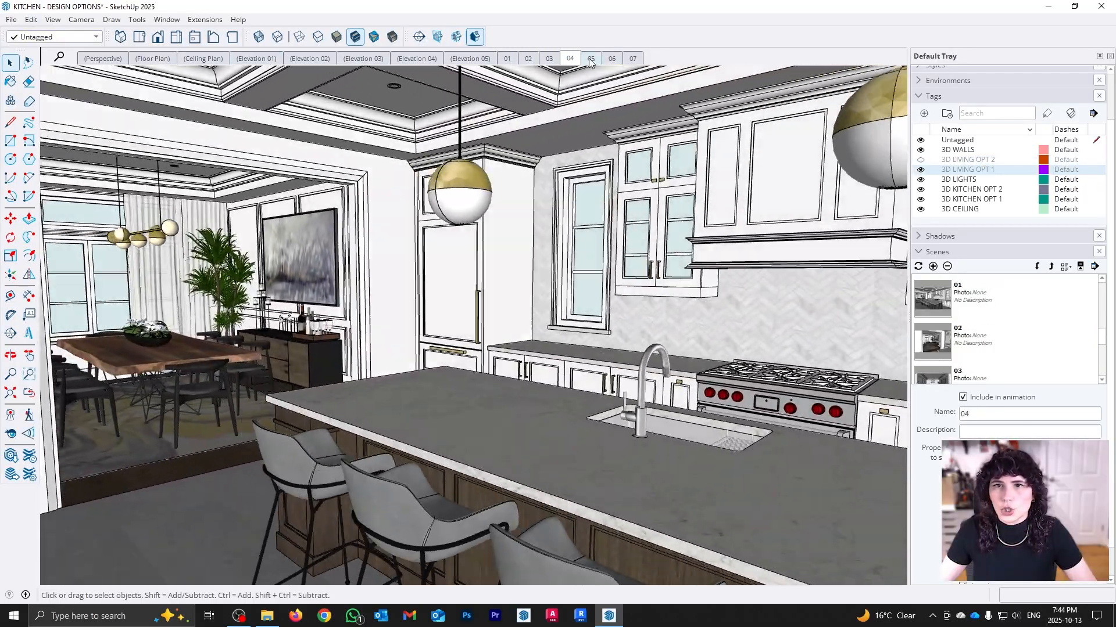
left_click(591, 60)
left_click(611, 59)
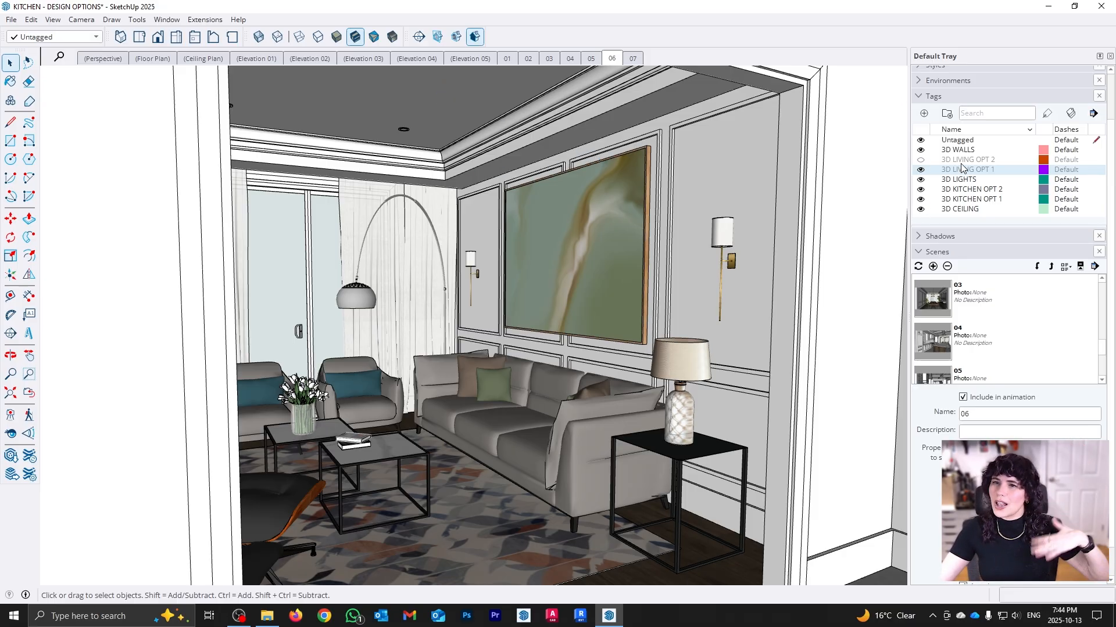
Add a new scene from the Perspective view and reorder it to the end of the scenes, after 07
left_click(107, 59)
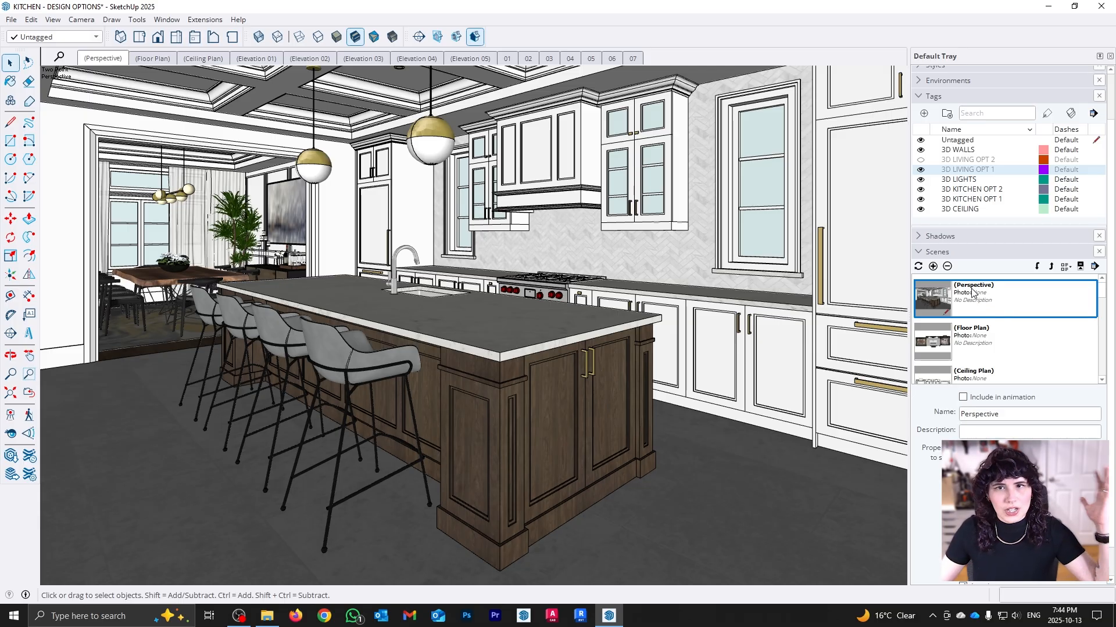
left_click(933, 267)
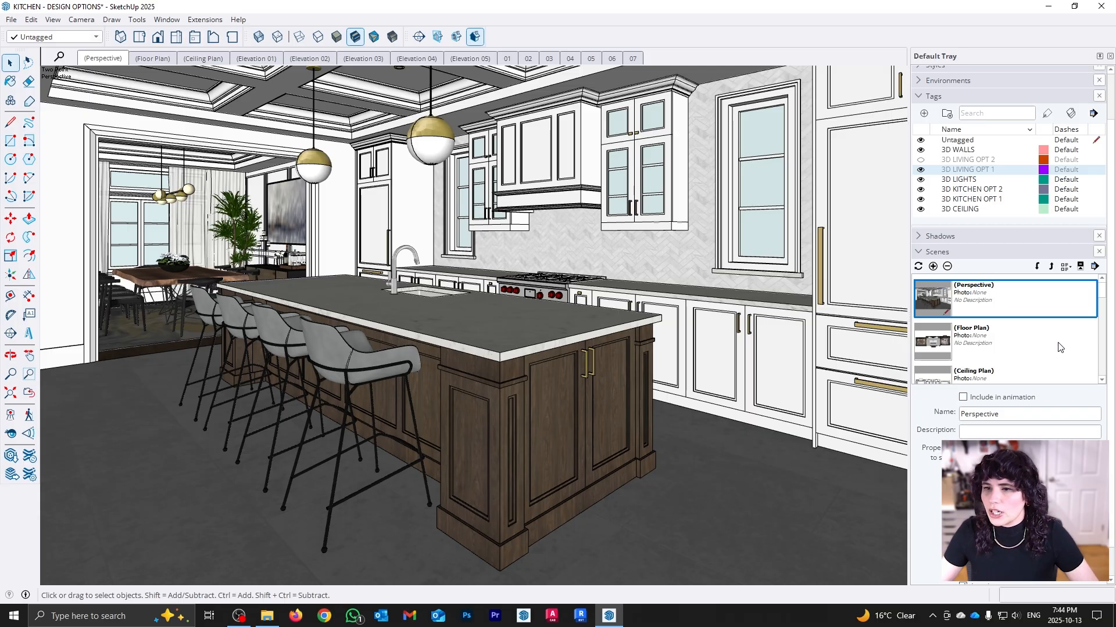
left_click(1038, 267)
left_click(1038, 267)
left_click(1038, 268)
left_click(1037, 267)
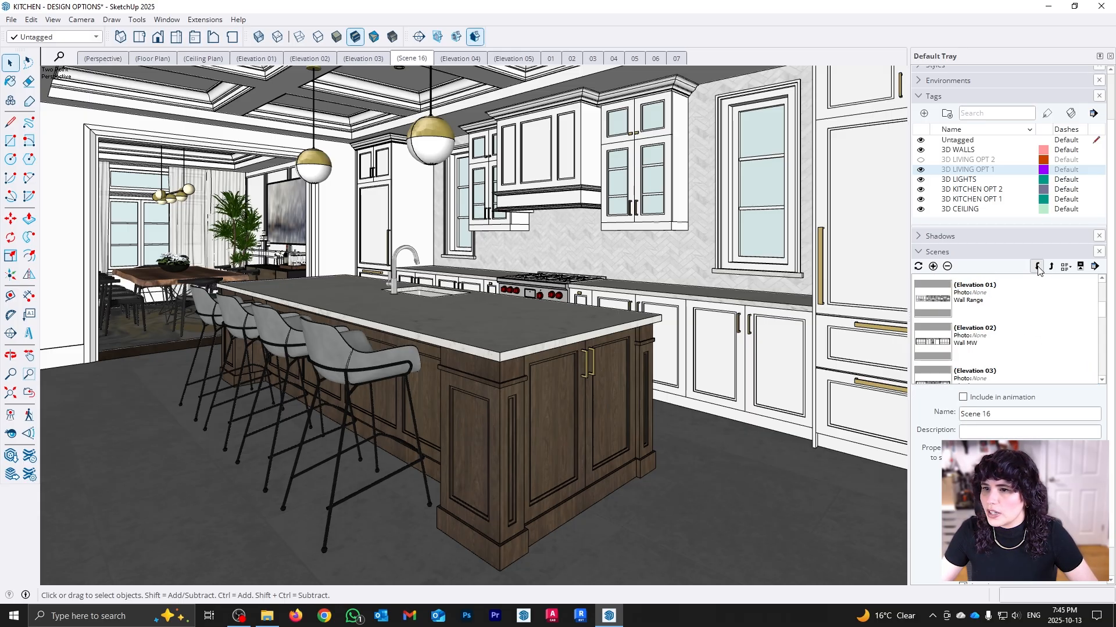
left_click(1038, 267)
left_click(1038, 267)
left_click(1038, 267)
left_click(1038, 267)
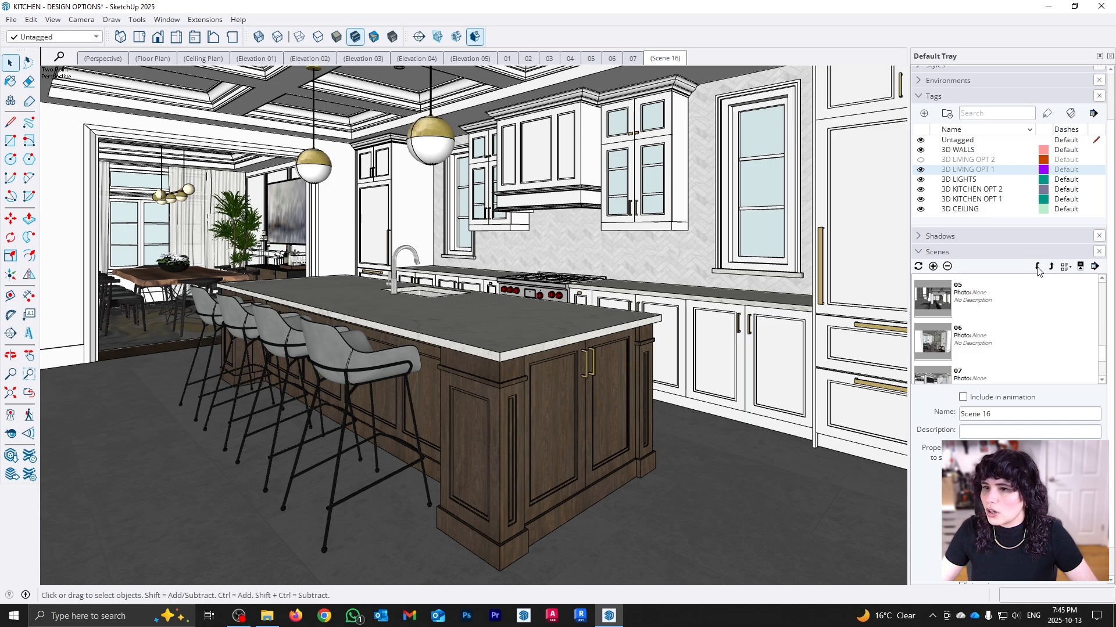
Rename the newly added last scene to Island Finish Wood
scroll(1055, 341, "down", 2)
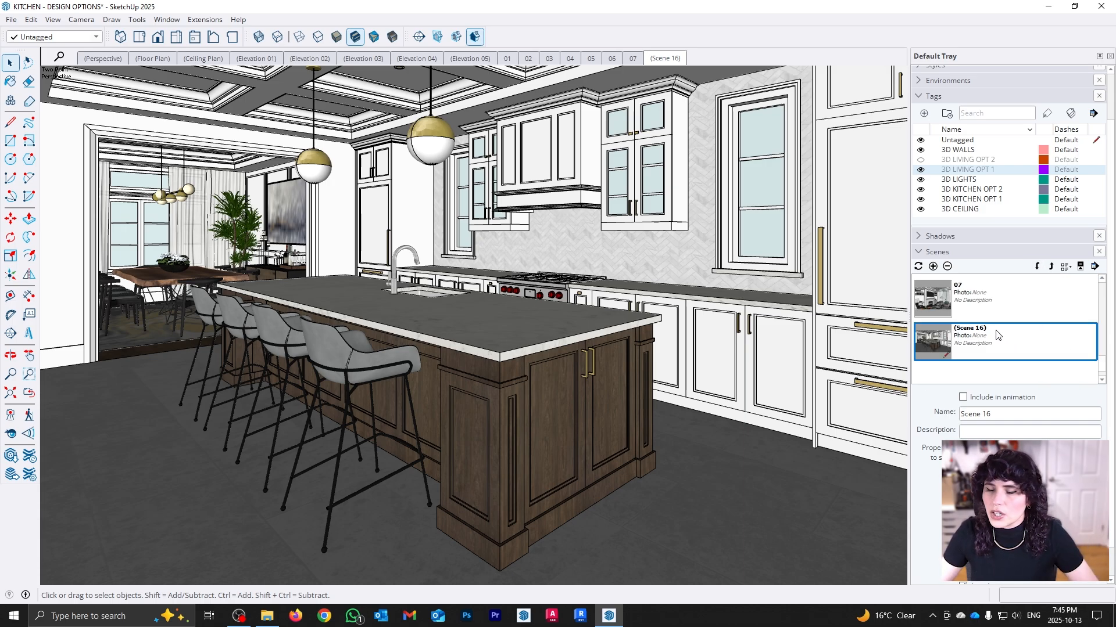
left_click_drag(991, 414, 921, 410)
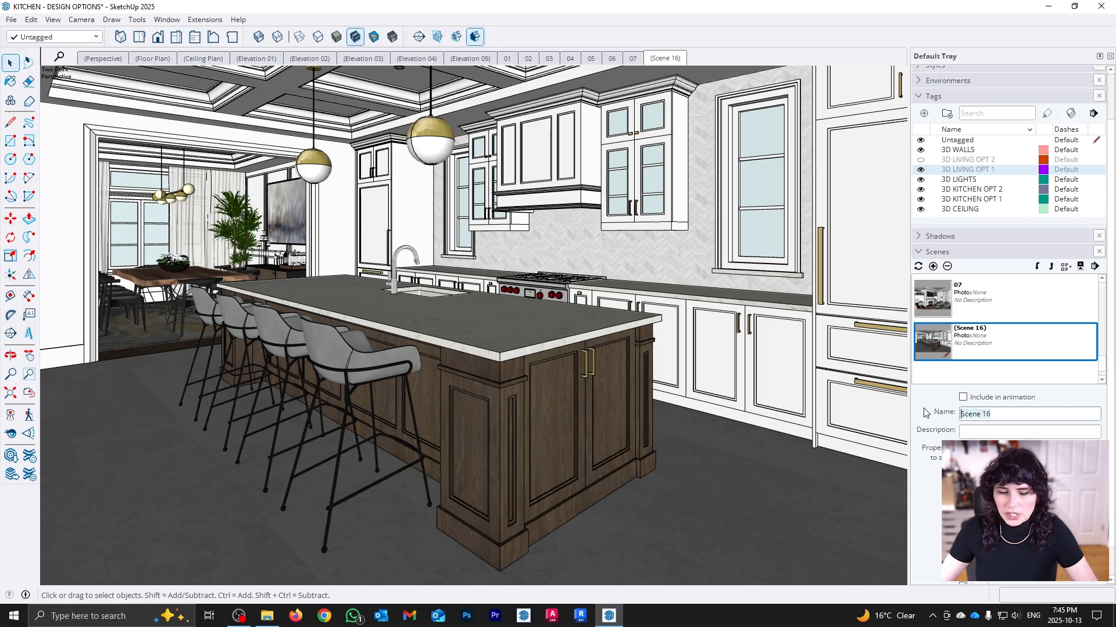
type("iSL")
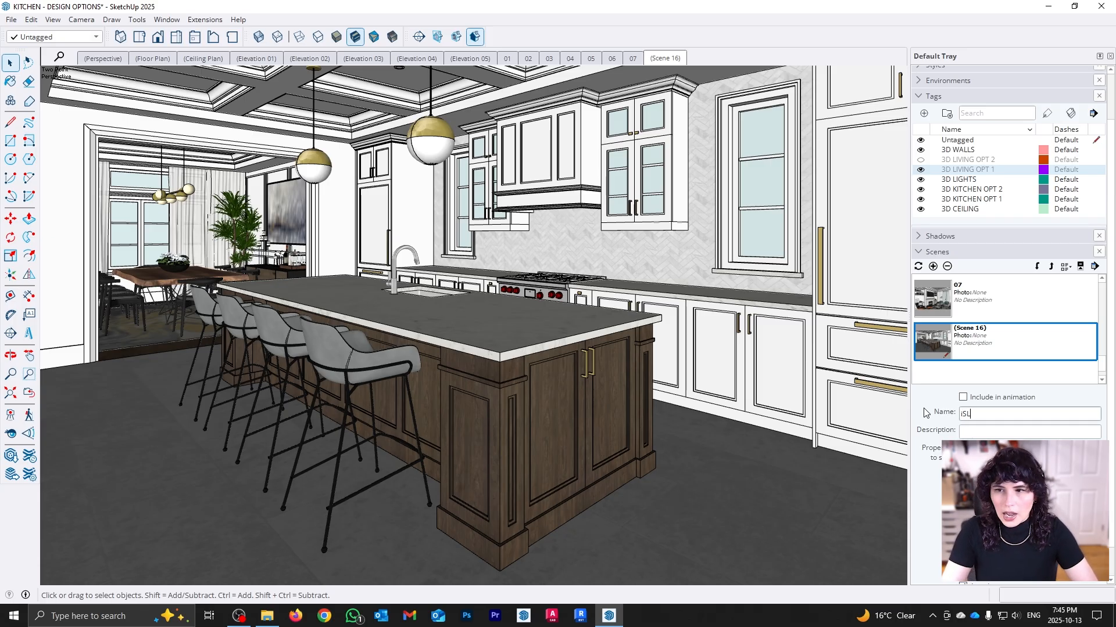
type("and Finish Wood")
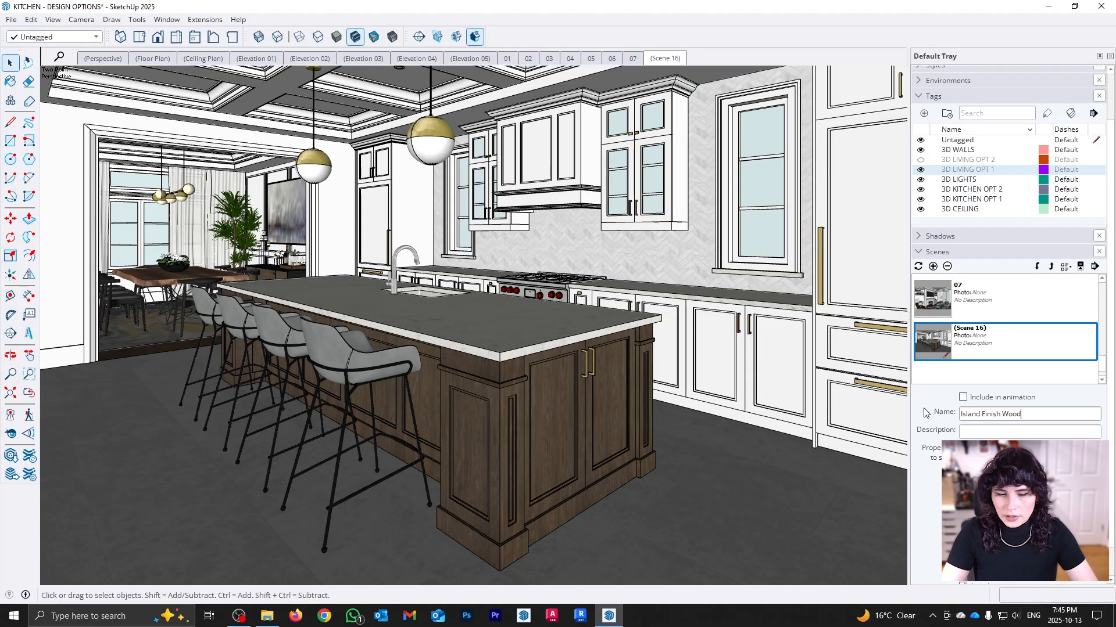
key("Return")
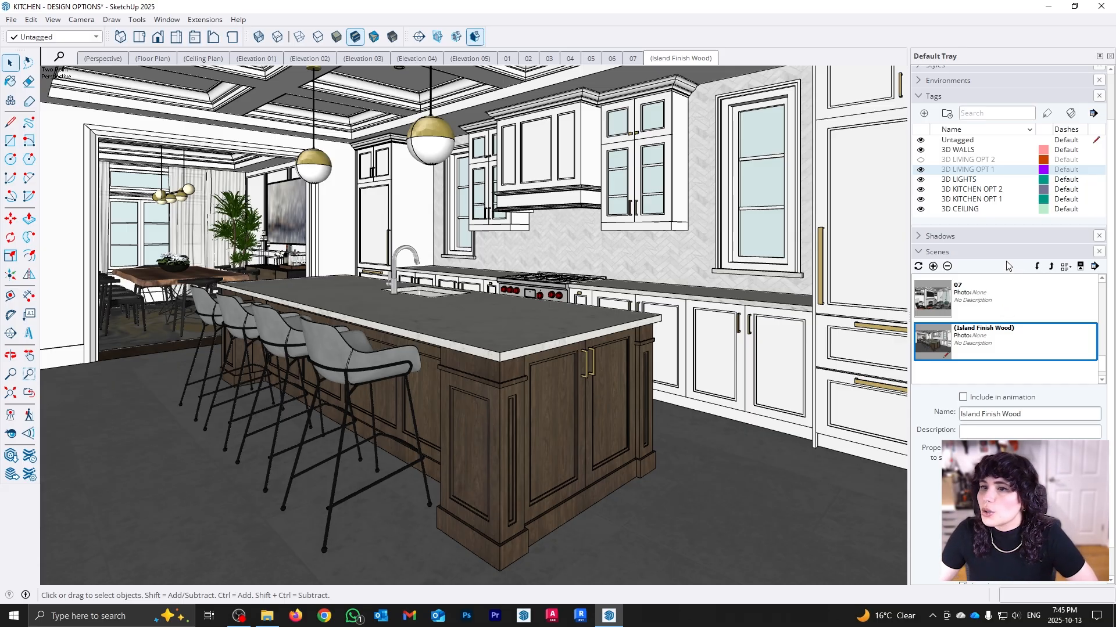
Hide the 3D KITCHEN OPT 2 tag and update the Island Finish Wood scene with all properties included
left_click(922, 190)
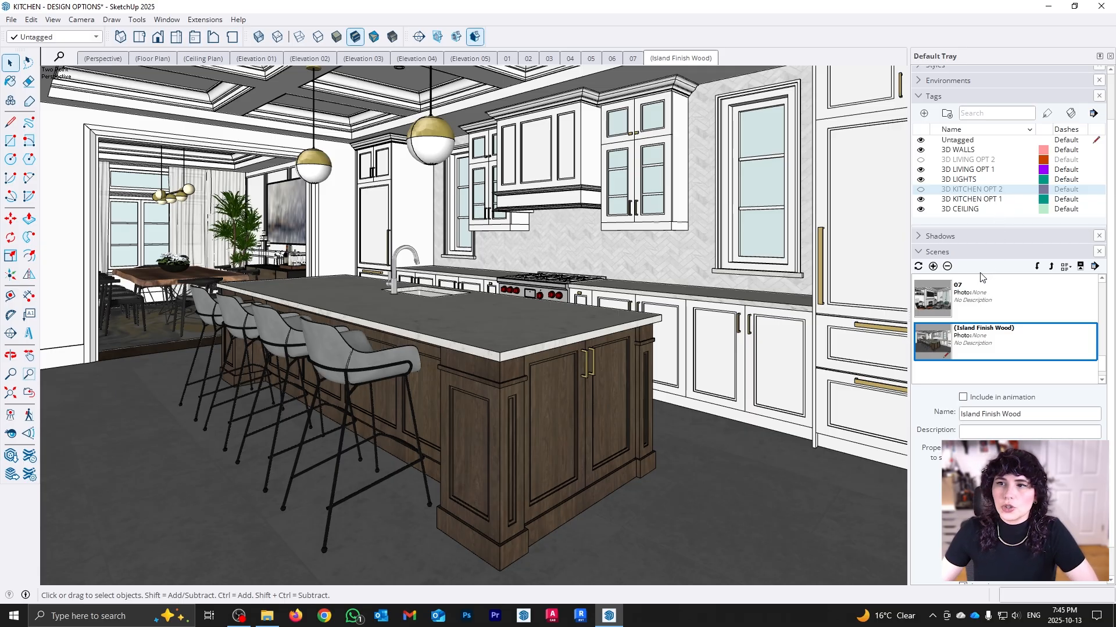
right_click(966, 338)
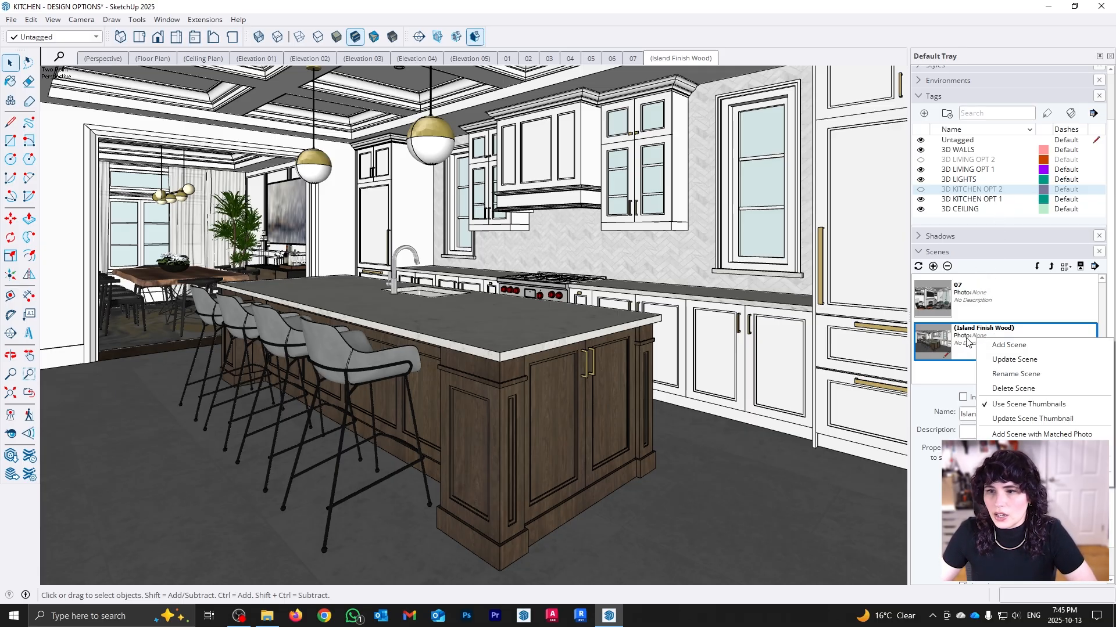
left_click(1017, 360)
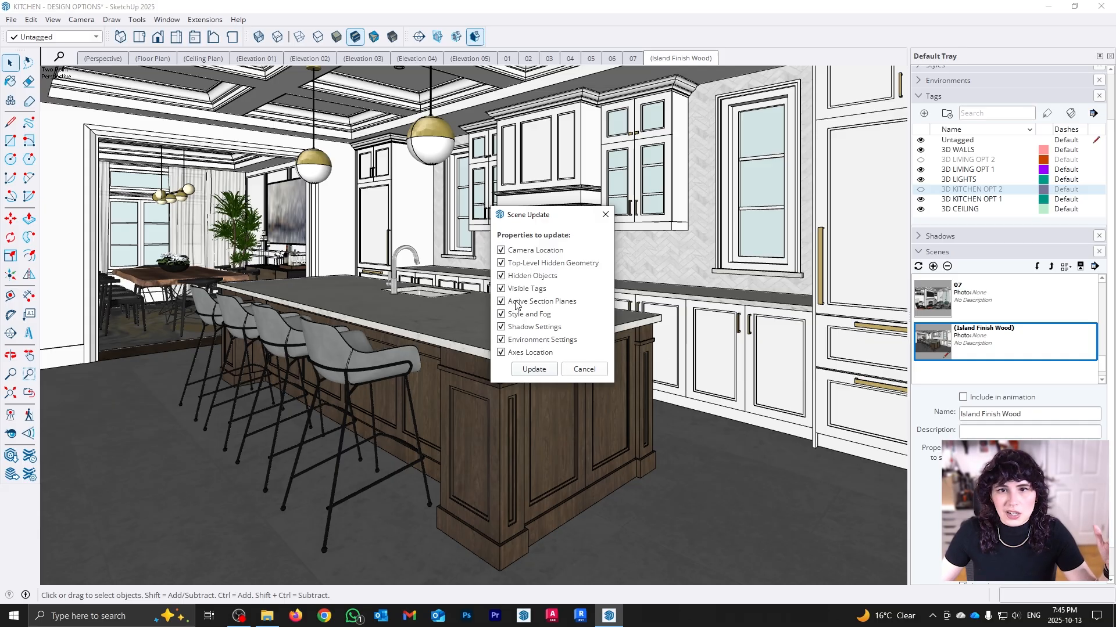
left_click(534, 370)
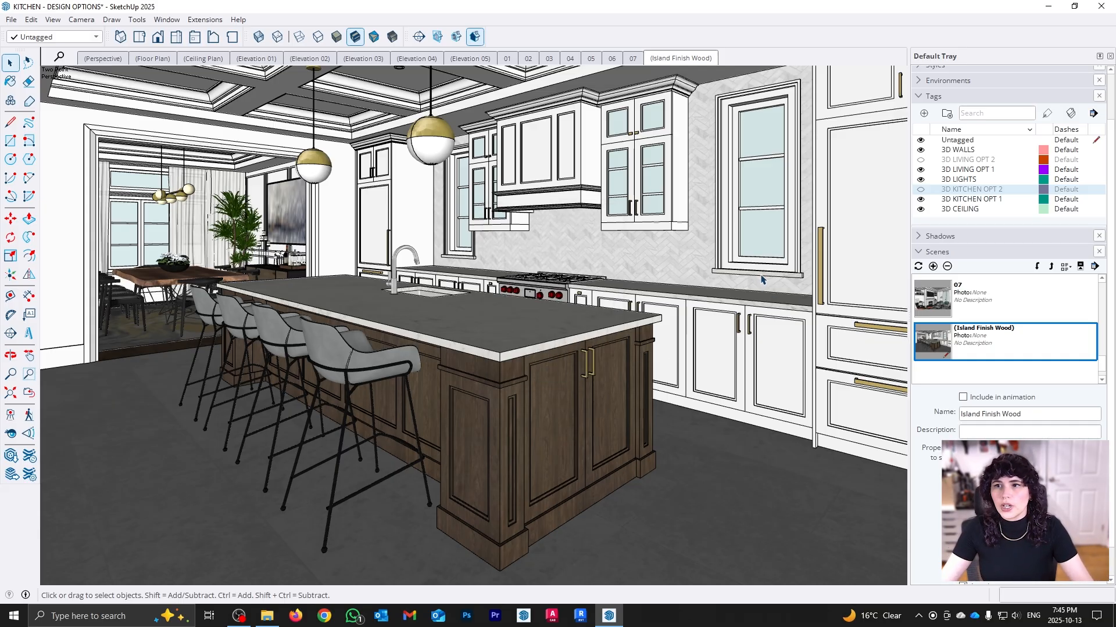
Hide 3D KITCHEN OPT 1, show 3D KITCHEN OPT 2, and save this as a new last scene named Island Finish Paint
left_click(920, 200)
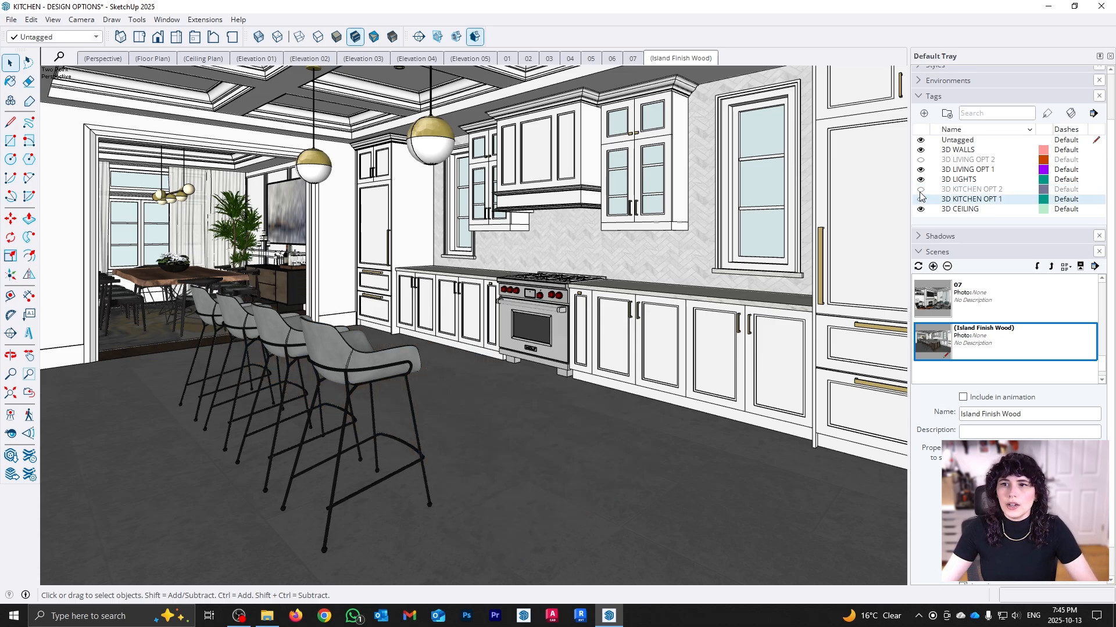
left_click(921, 189)
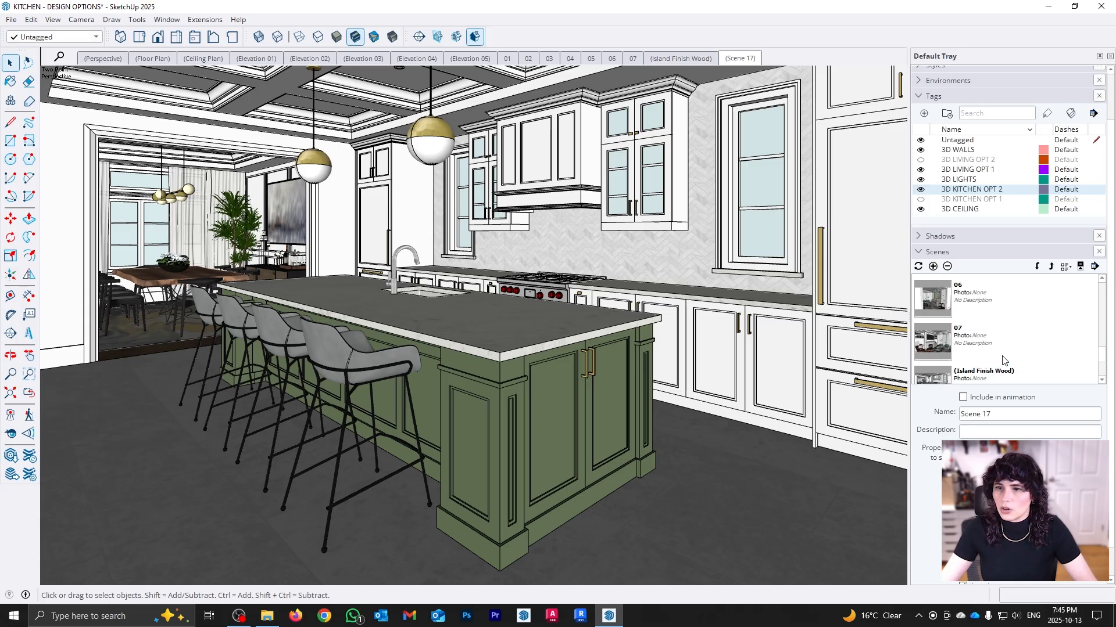
scroll(1004, 351, "down", 3)
scroll(1007, 352, "down", 1)
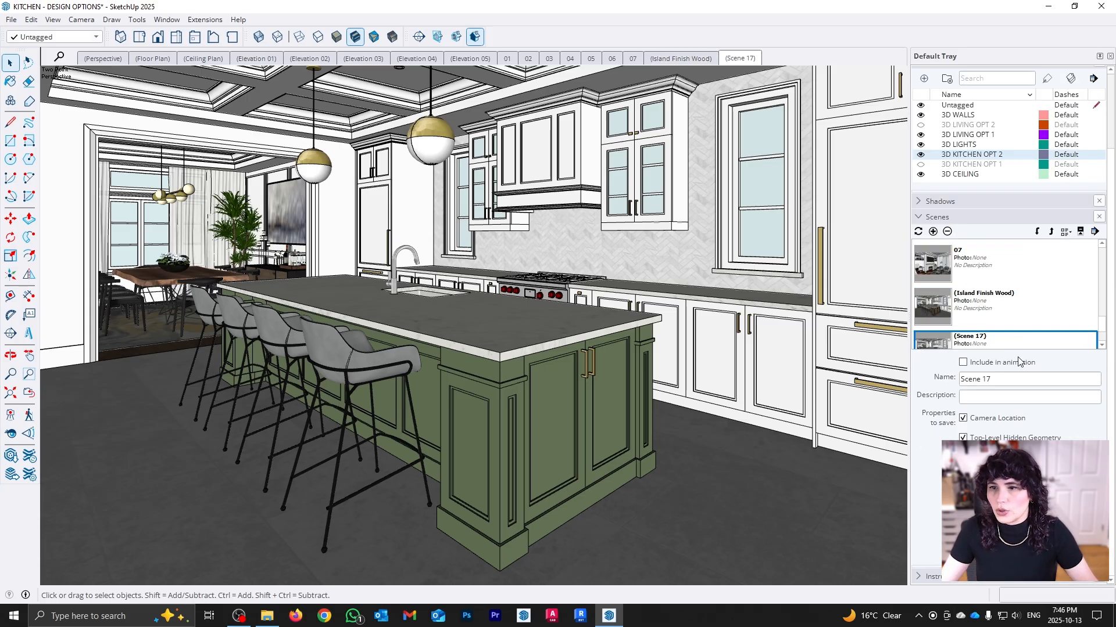
key("BackSpace")
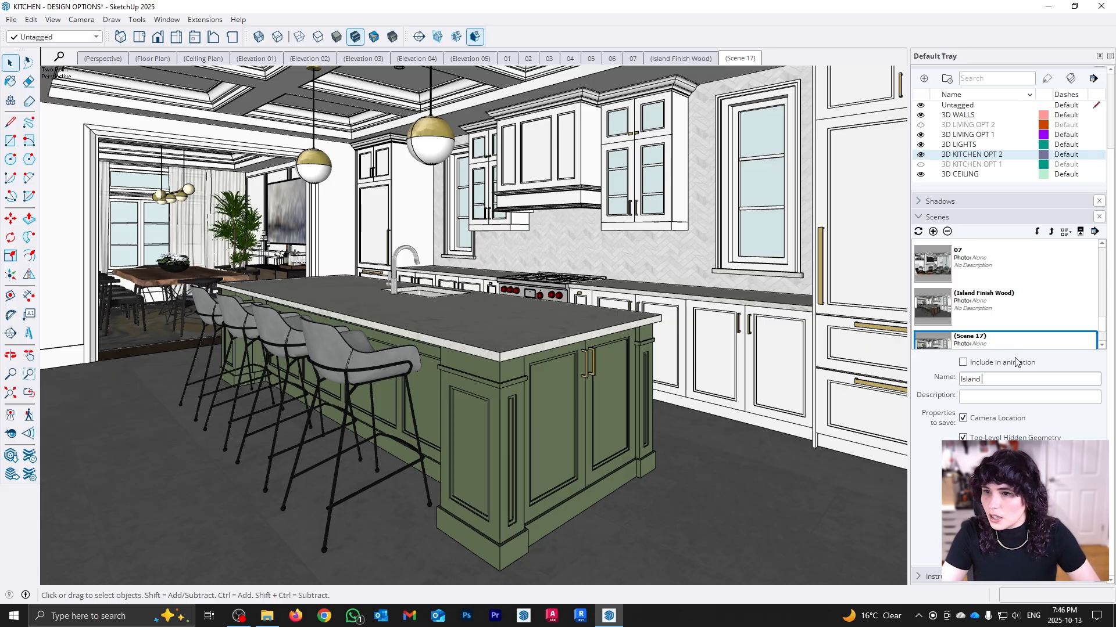
key("Return")
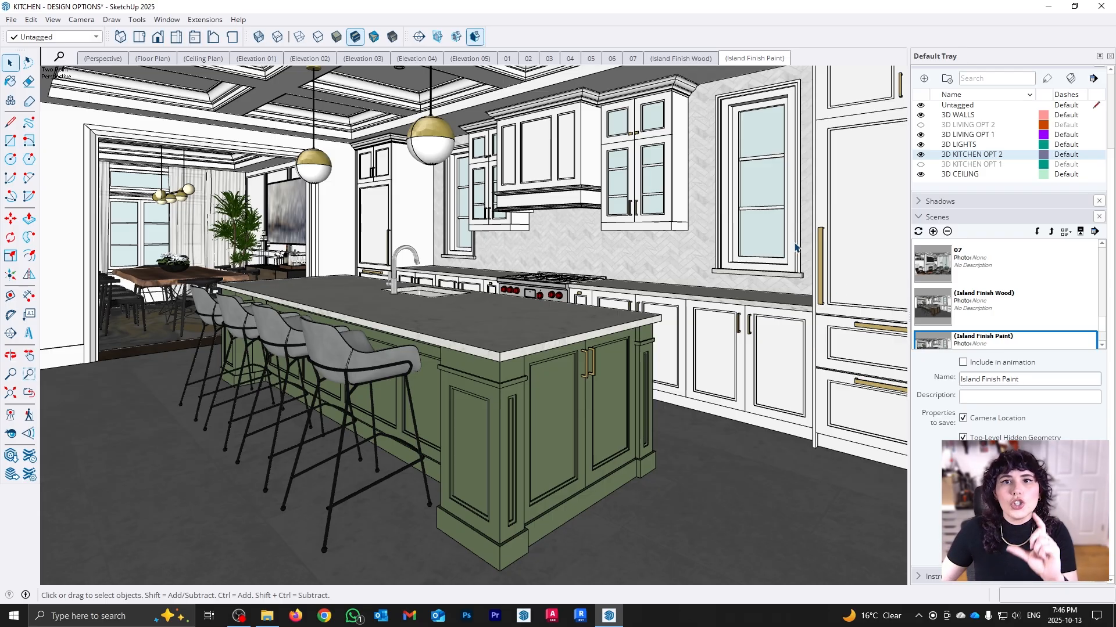
Compare the kitchen island between the Island Finish Wood and Island Finish Paint scenes
left_click(696, 62)
left_click(745, 61)
left_click(710, 61)
left_click(746, 61)
left_click(710, 61)
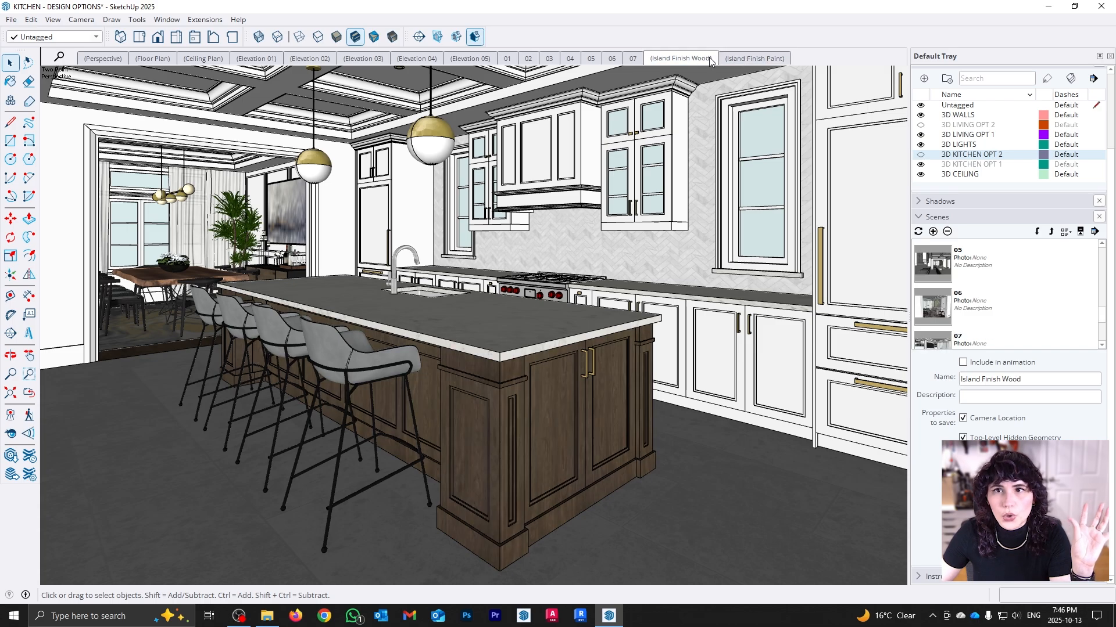
left_click(747, 60)
left_click(703, 60)
left_click(747, 60)
left_click(700, 61)
left_click(747, 59)
left_click(710, 60)
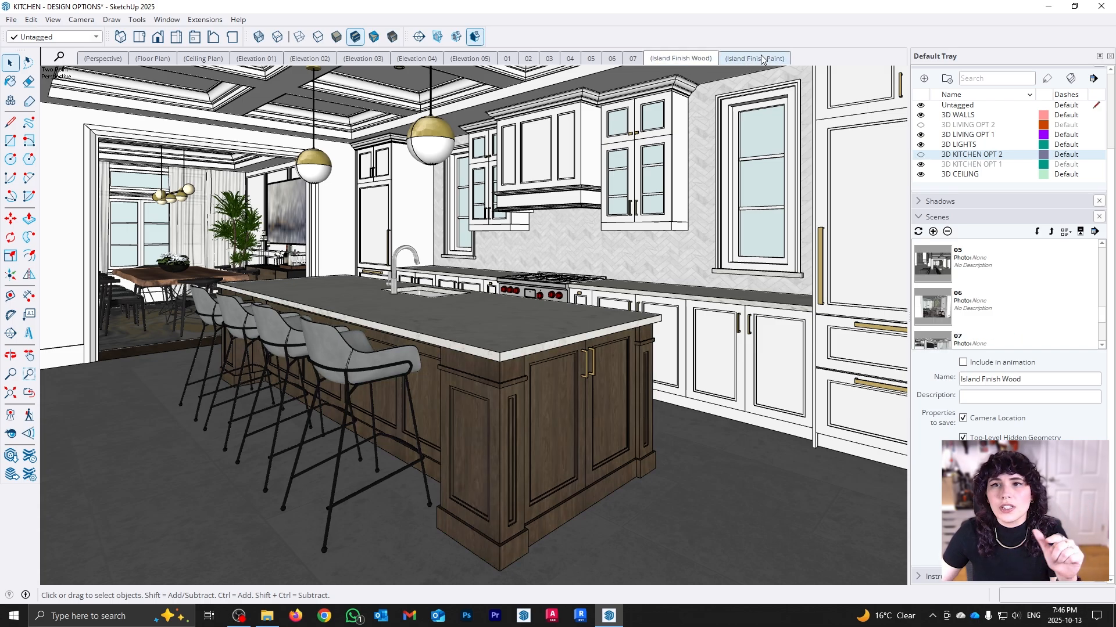
left_click(762, 60)
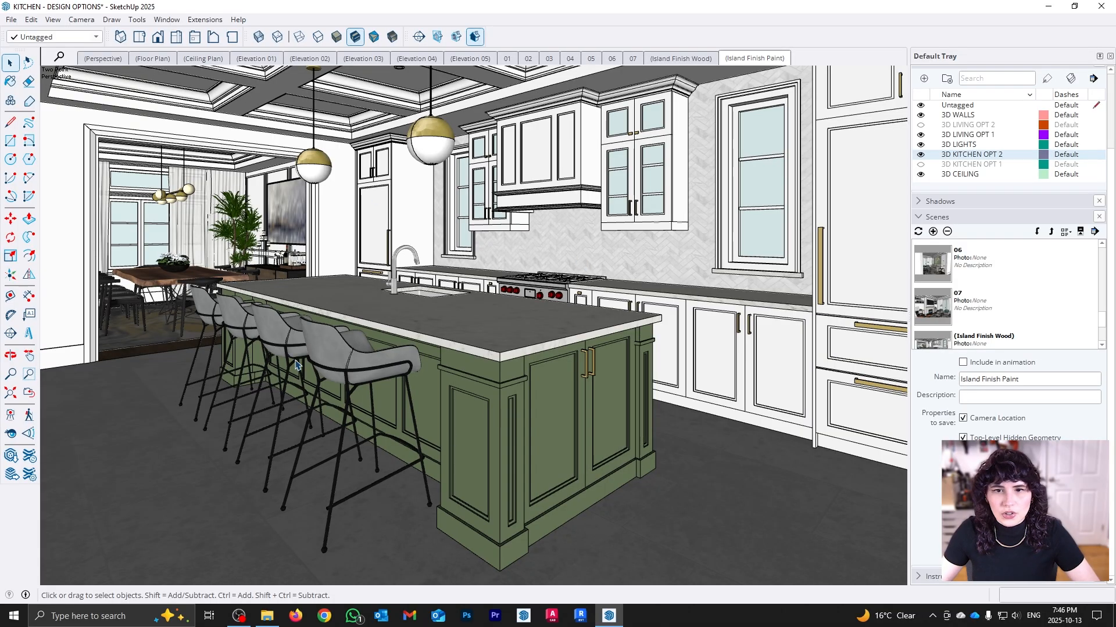
Starting from the Island Finish Wood scene, bring the camera into the living room, facing the sofa, armchairs and artwork wall
middle_click_drag(372, 250, 759, 276)
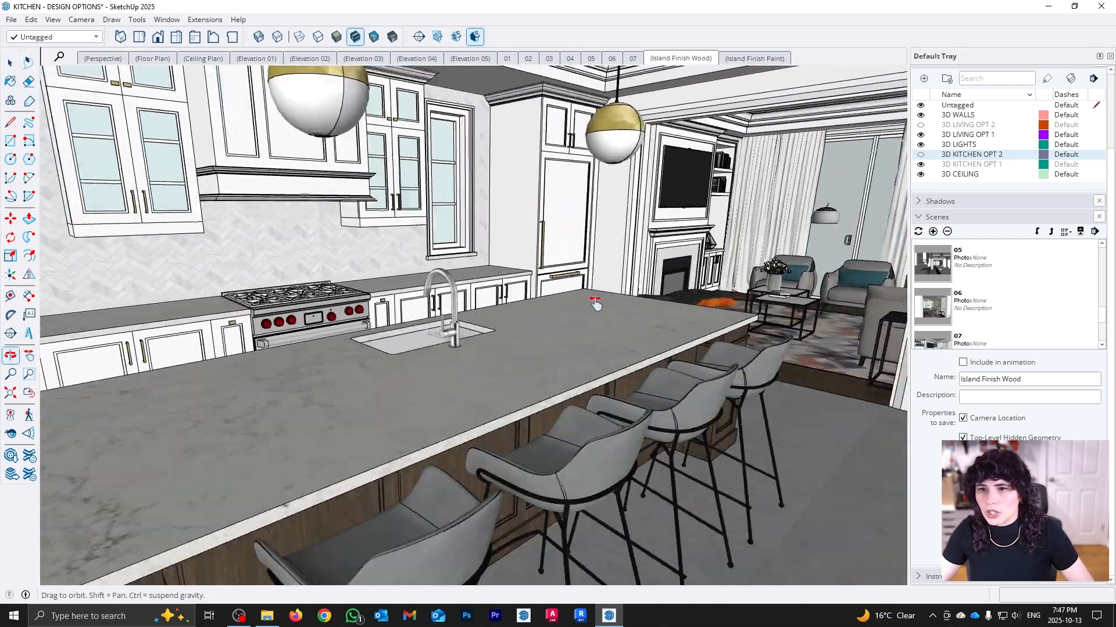
scroll(585, 264, "up", 5)
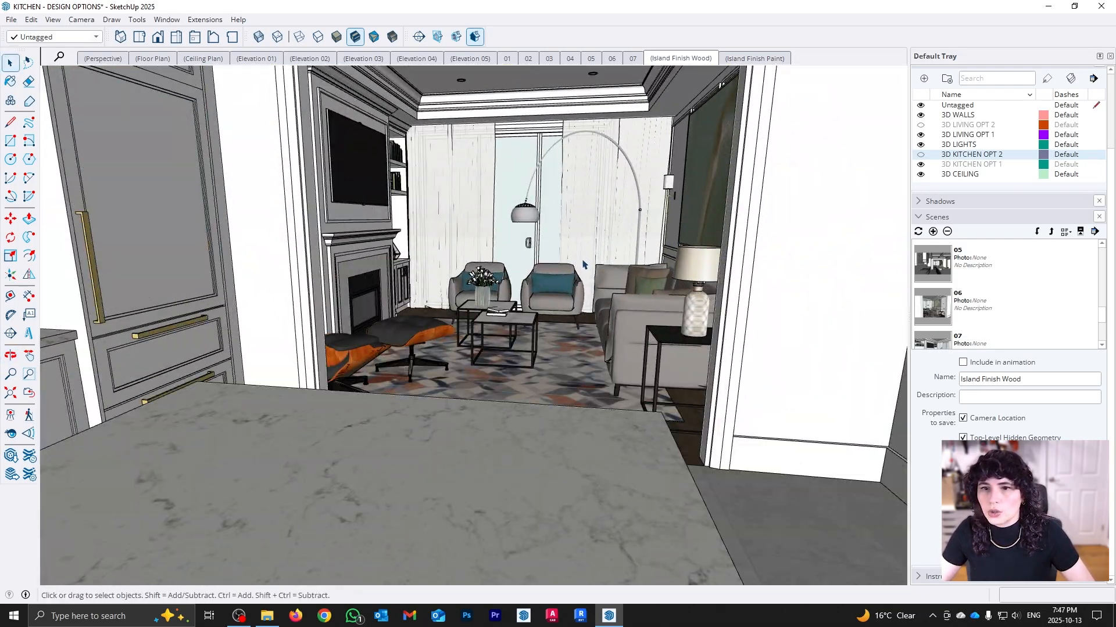
middle_click_drag(586, 264, 714, 325)
scroll(630, 324, "up", 3)
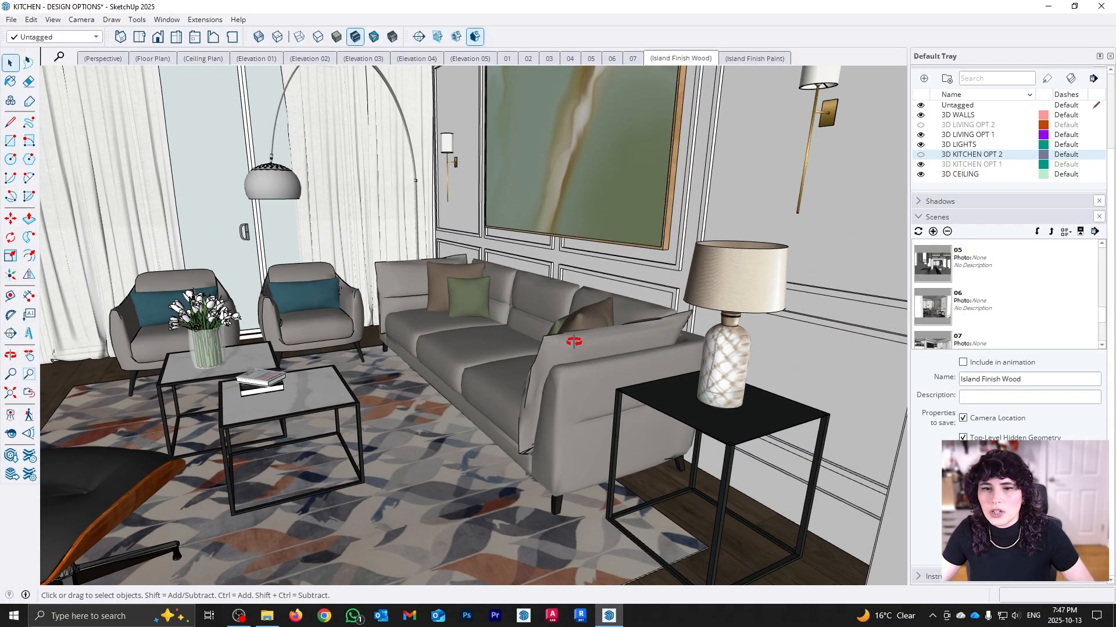
middle_click_drag(573, 341, 766, 332)
scroll(697, 336, "up", 2)
scroll(590, 385, "up", 2)
scroll(590, 384, "down", 3)
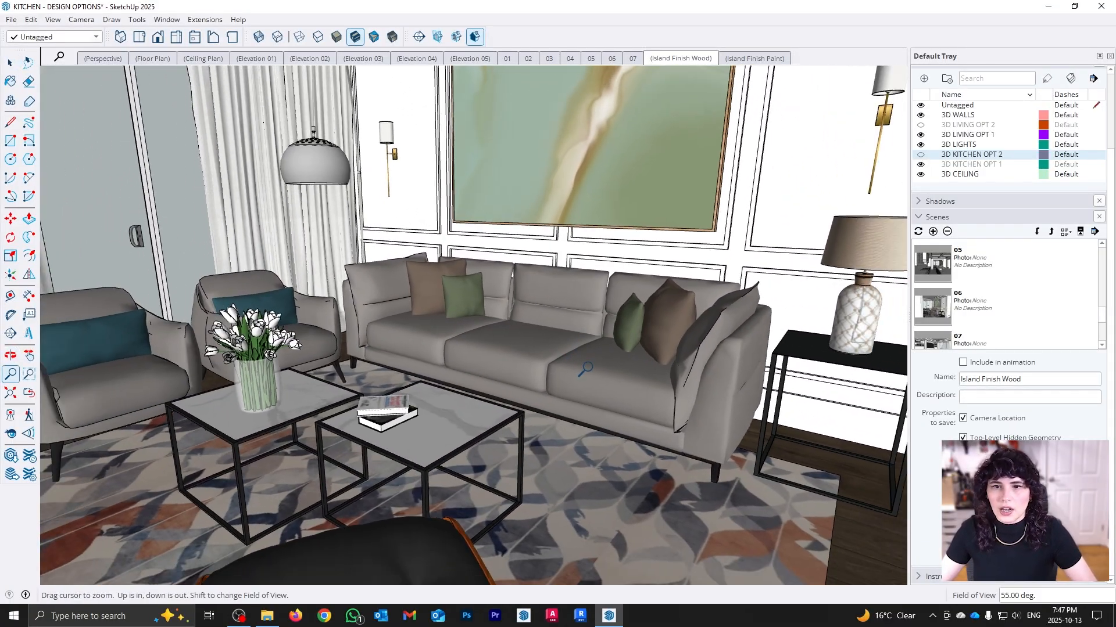
middle_click_drag(594, 386, 620, 395, "shift")
key("z")
left_click_drag(618, 393, 636, 413)
key("o")
key("z")
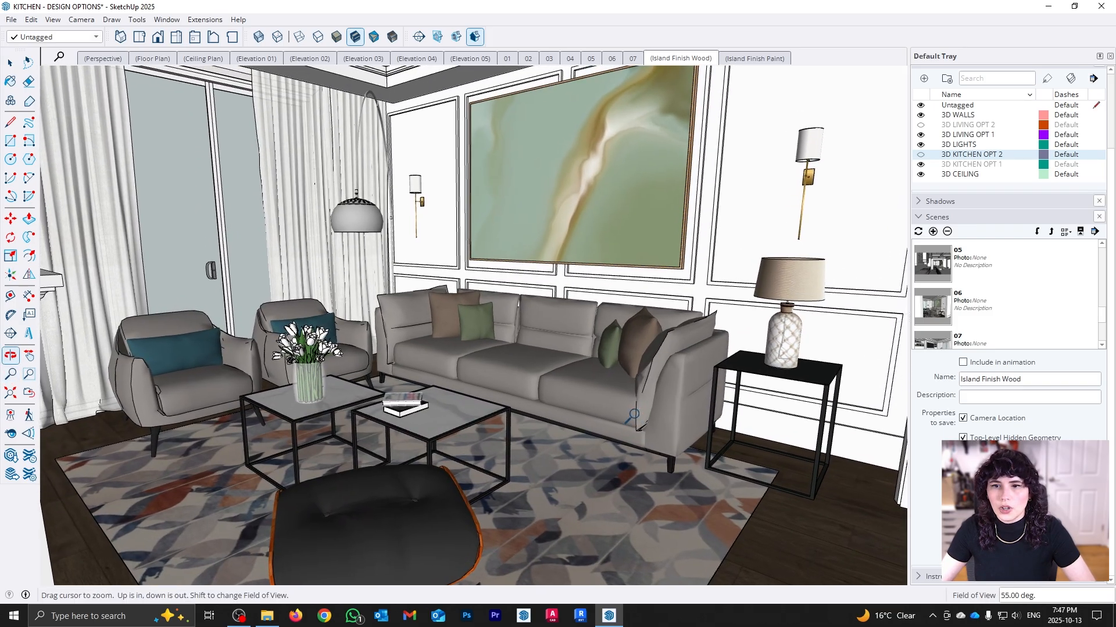
Set the camera to Two-Point Perspective and frame the whole living room seating area with the side table and lamp
left_click(86, 21)
left_click(114, 106)
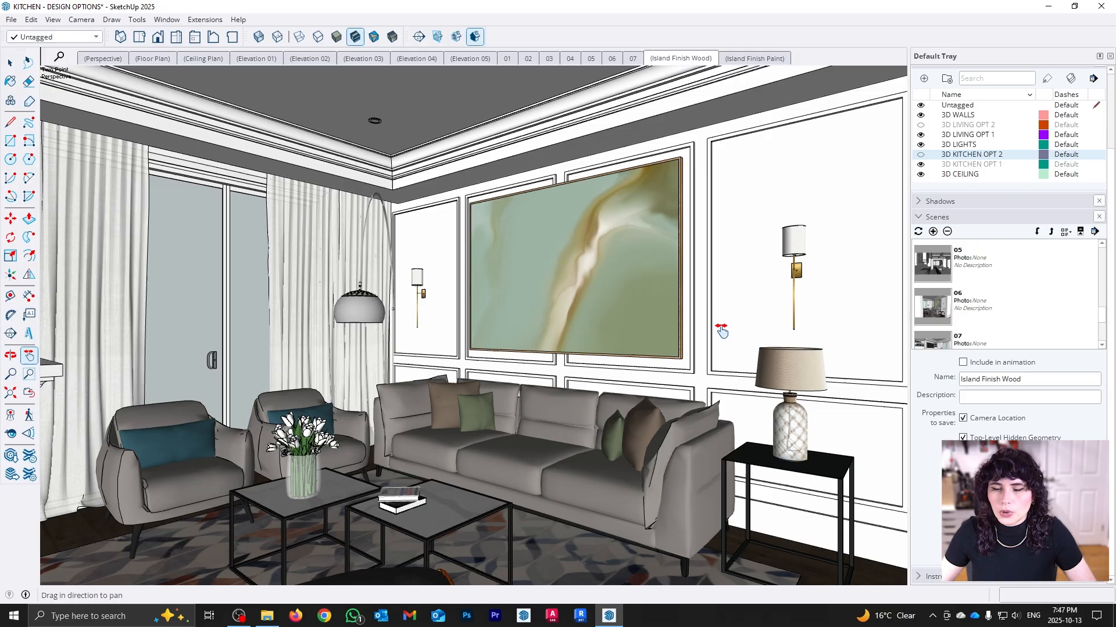
mouse_move(680, 353)
middle_mouse_down()
mouse_move(672, 330)
mouse_move(694, 361)
middle_mouse_up()
left_click_drag(694, 360, 689, 339)
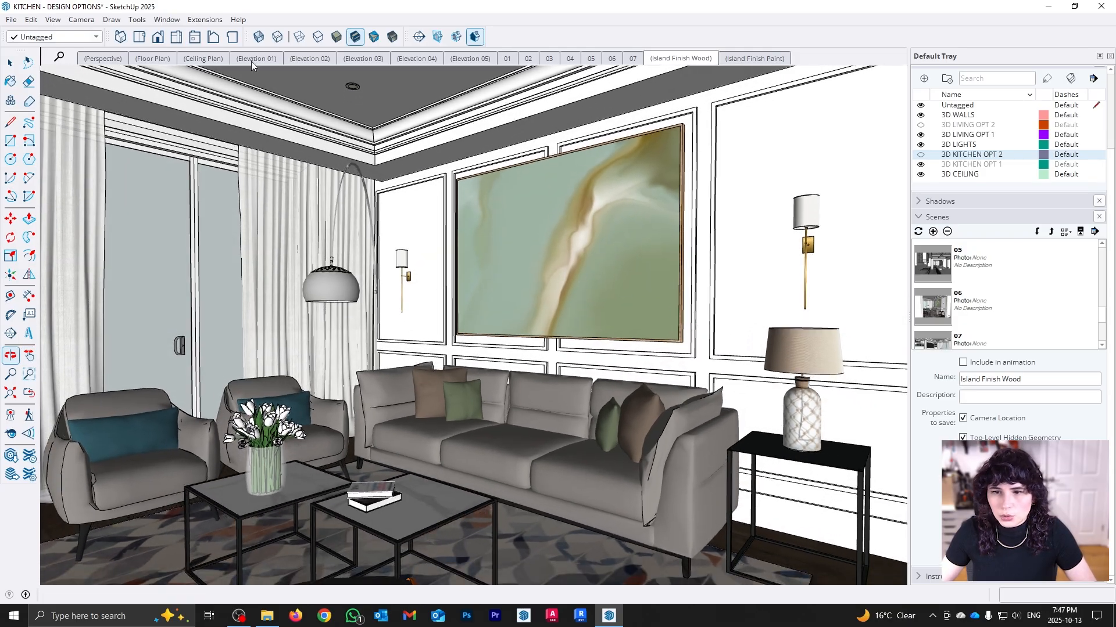
left_click(76, 23)
left_click(118, 110)
middle_click_drag(624, 413, 660, 324, "shift")
key("z")
left_click_drag(660, 324, 648, 339)
middle_click_drag(652, 332, 642, 349, "shift")
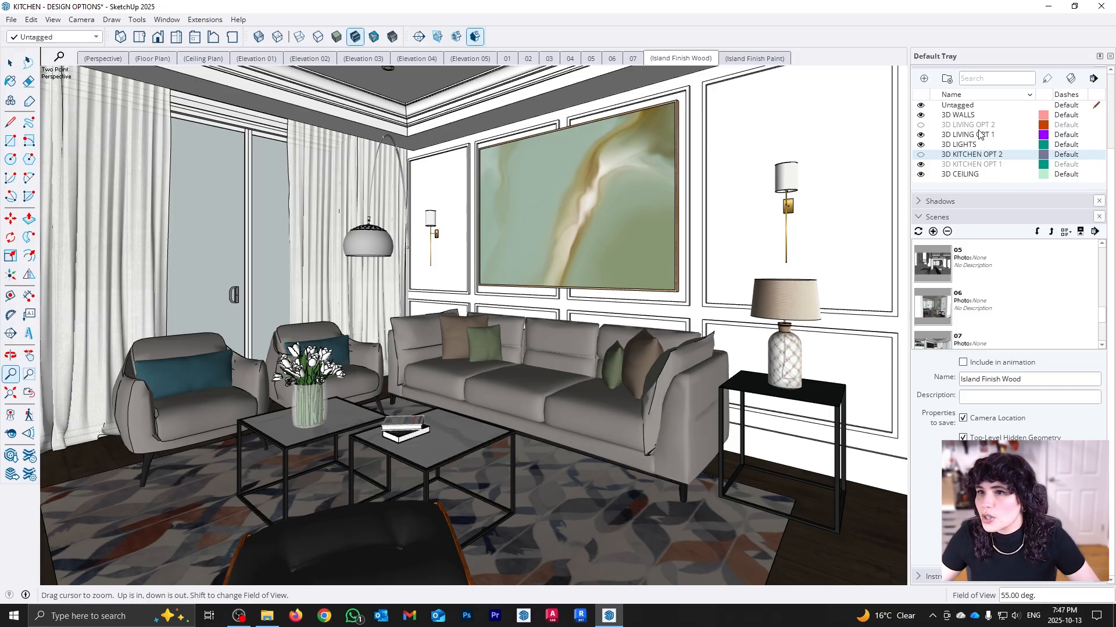
Add a scene of this living room view, reorder it after Island Finish Paint, and name it Living Room Layout 1
left_click(933, 231)
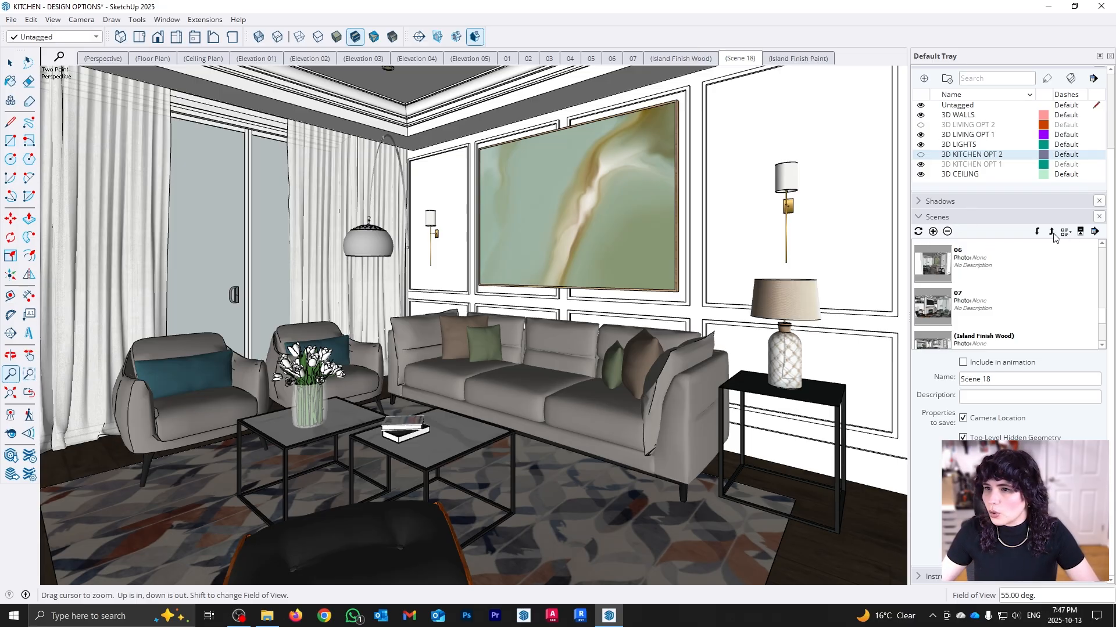
left_click_drag(1003, 379, 928, 375)
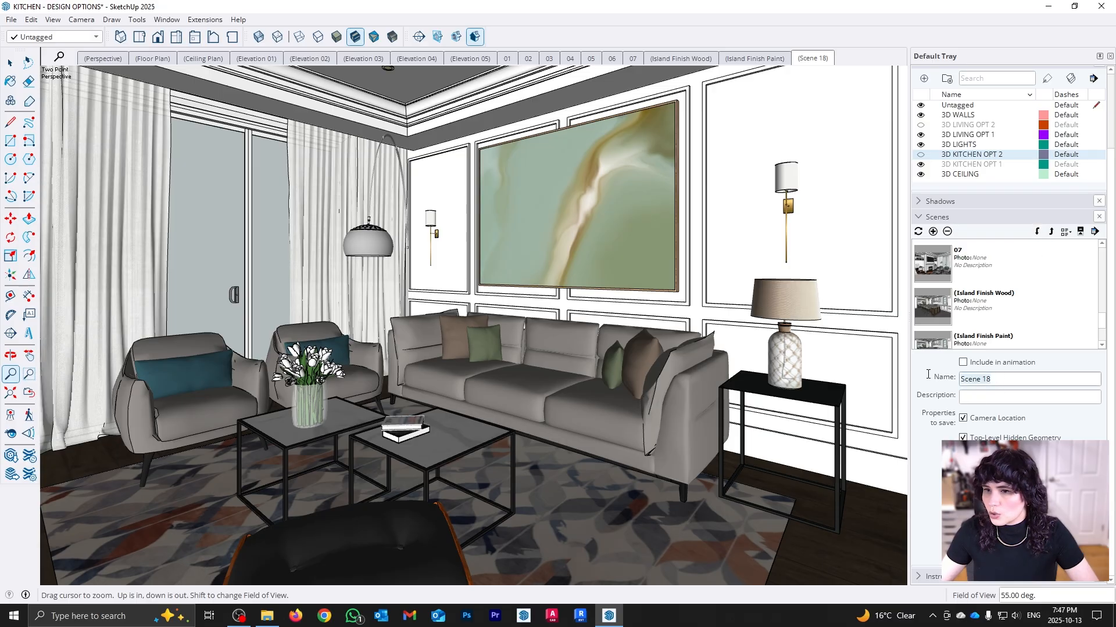
type("Living R")
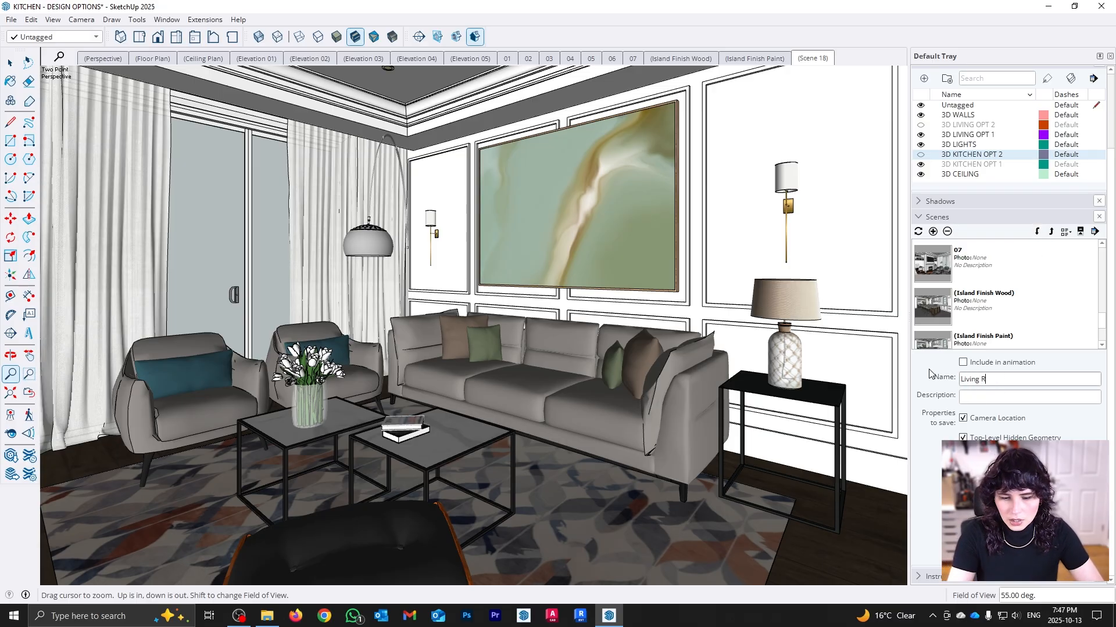
type("oom Layout")
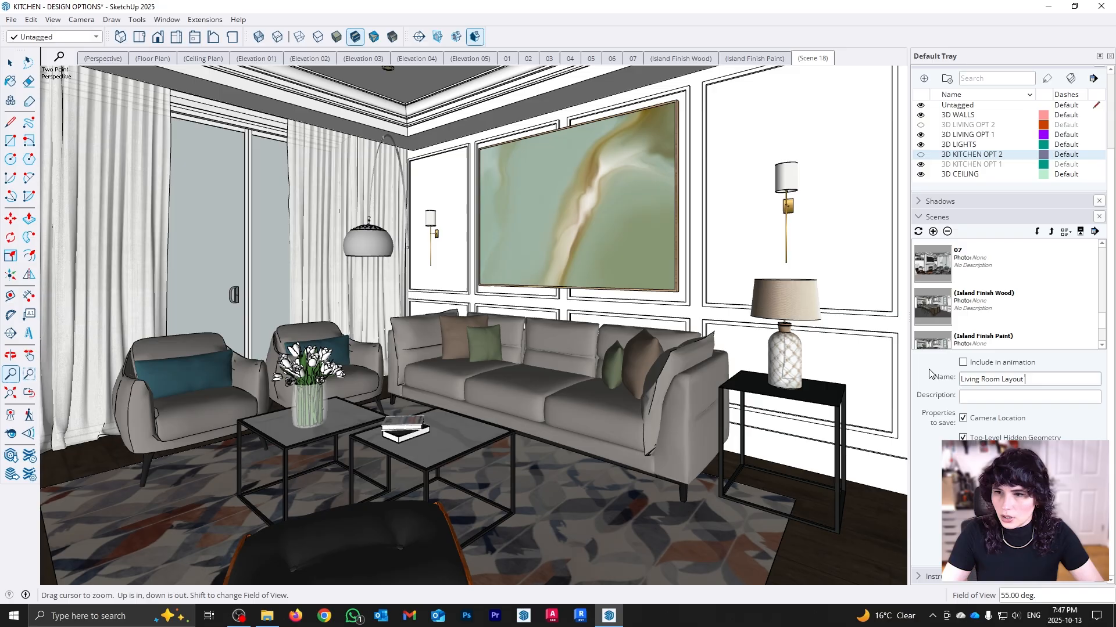
type(" 1")
key("Return")
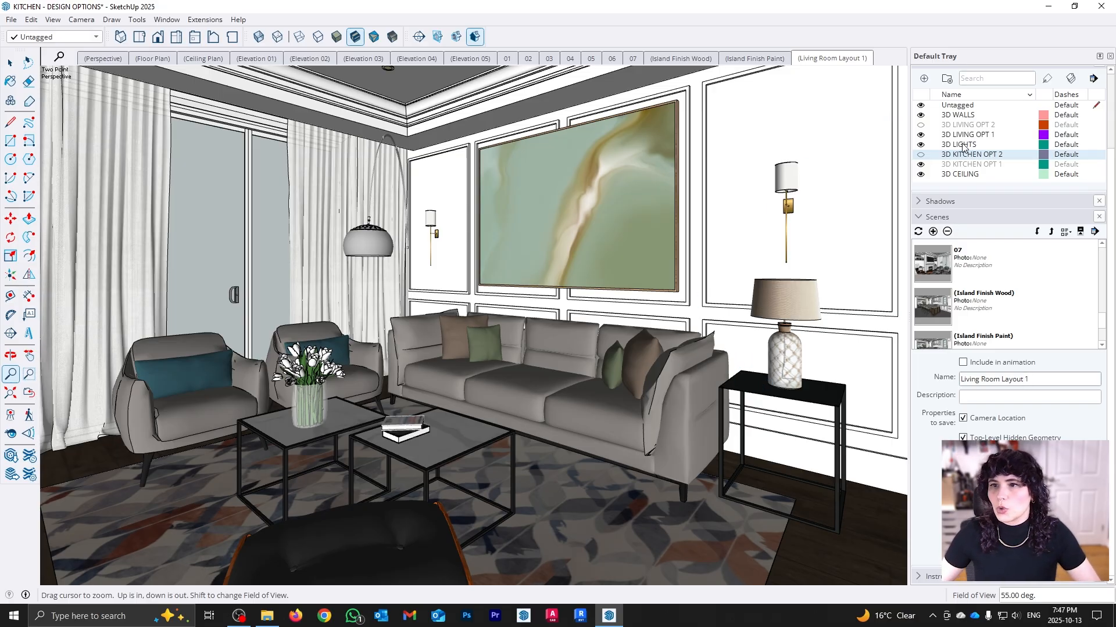
Show 3D LIVING OPT 2, hide 3D LIVING OPT 1, and save this as a new scene named Living Room Layout 2
left_click(921, 124)
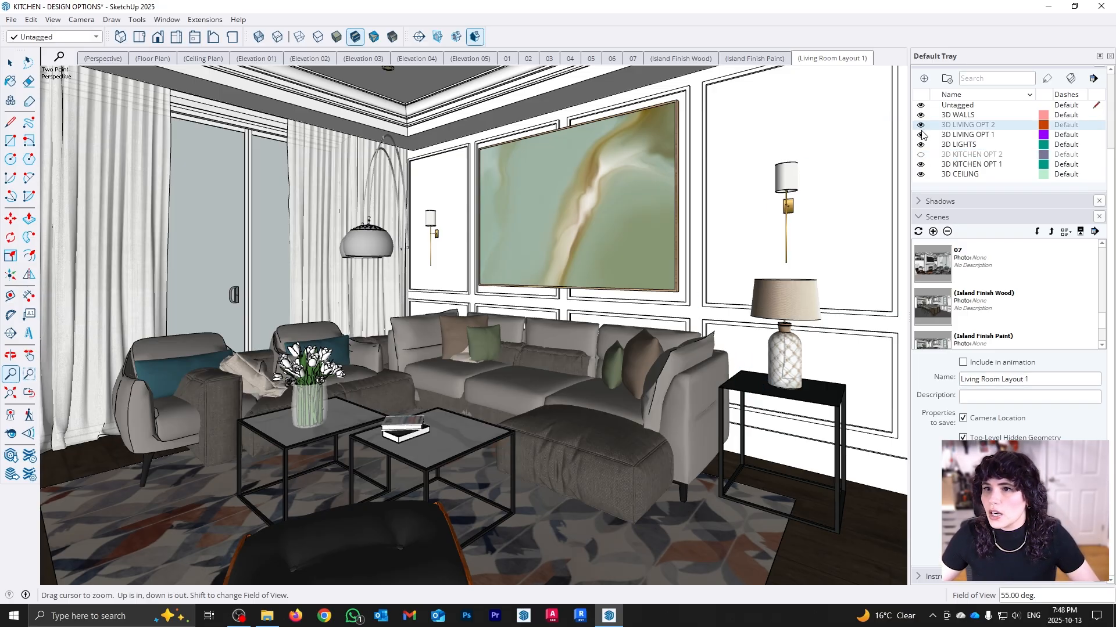
left_click(920, 134)
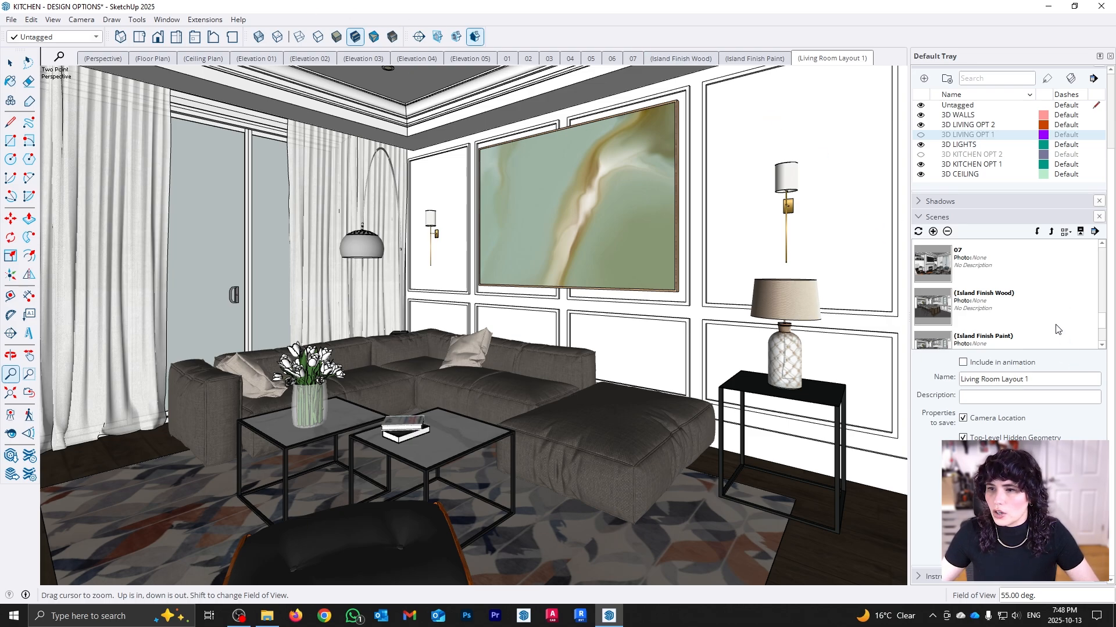
scroll(1034, 330, "down", 1)
scroll(1033, 330, "up", 1)
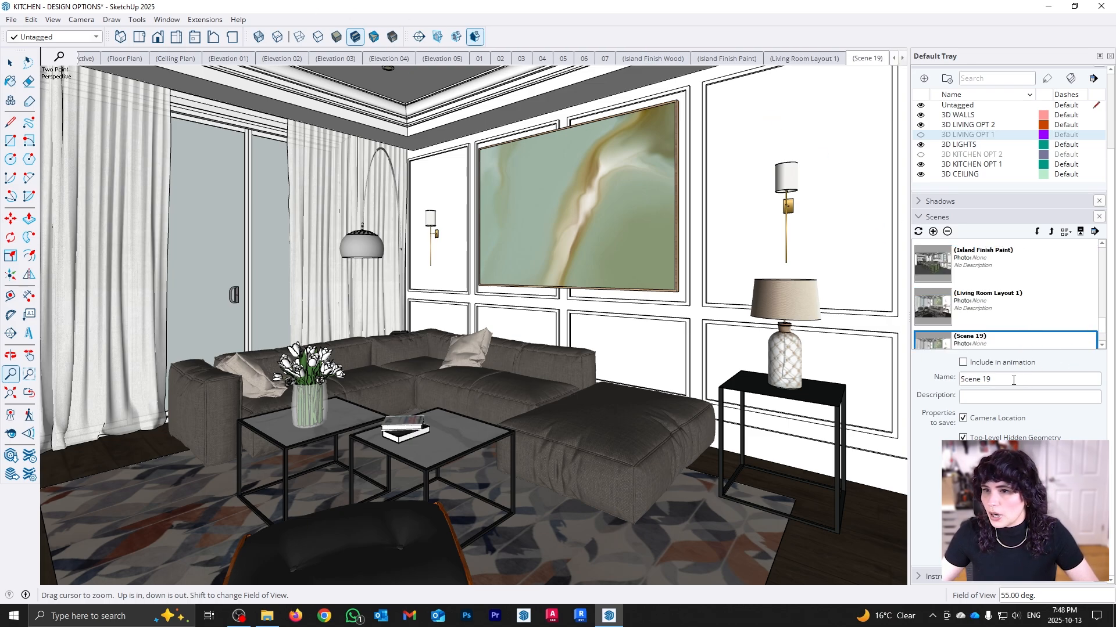
triple_click(1076, 378)
type("Living Room Layout 2")
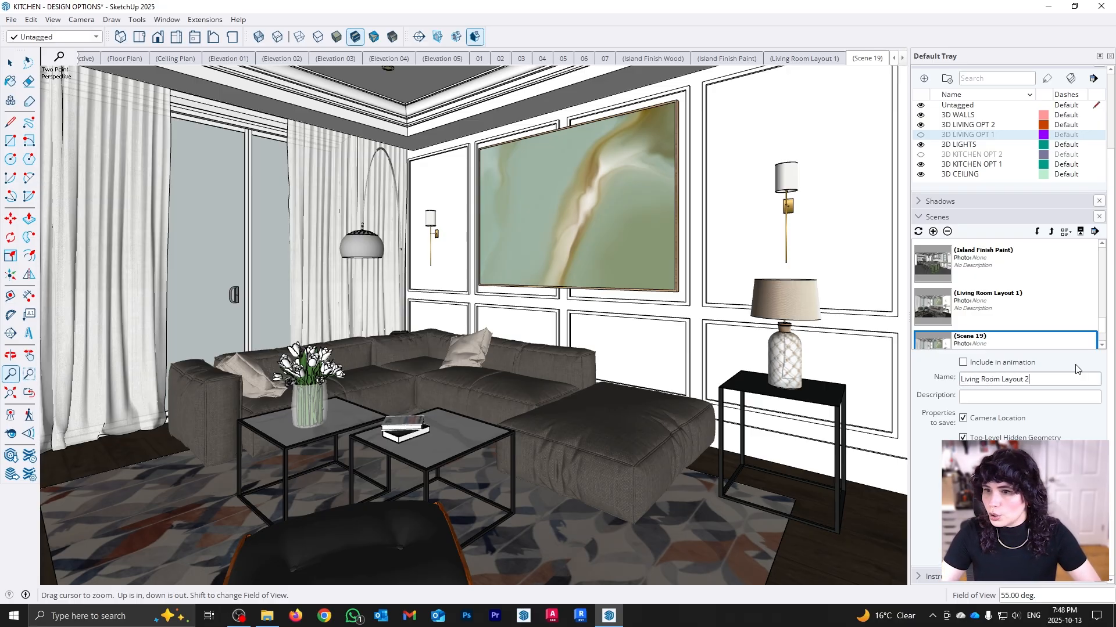
key("Return")
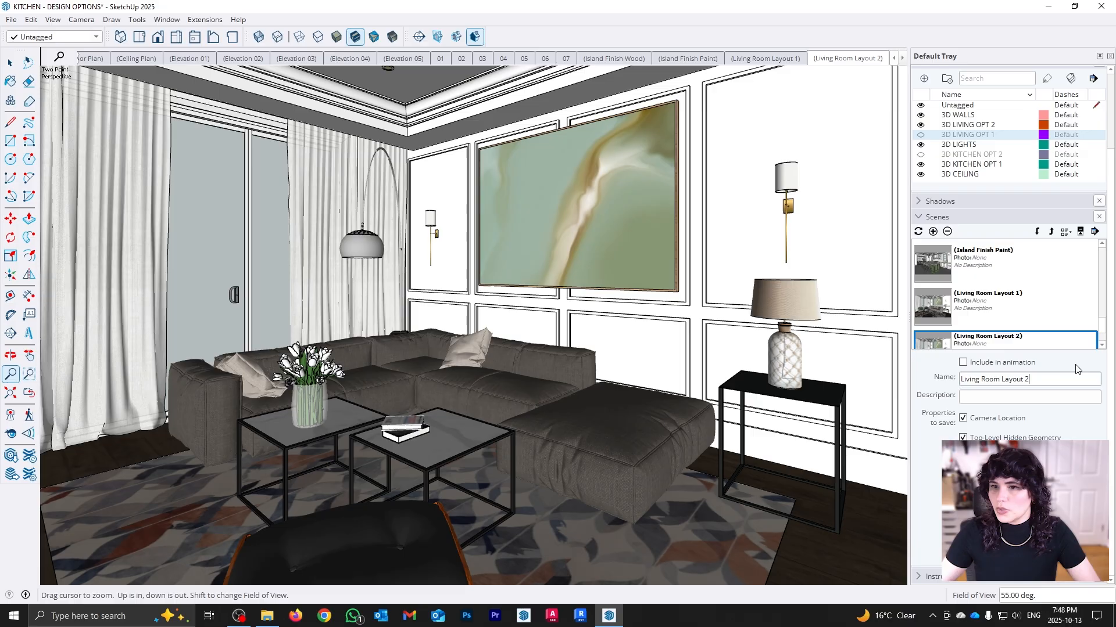
Compare the furniture arrangements between the Living Room Layout 1 and Living Room Layout 2 scenes
left_click(787, 62)
left_click(815, 60)
left_click(792, 60)
left_click(832, 58)
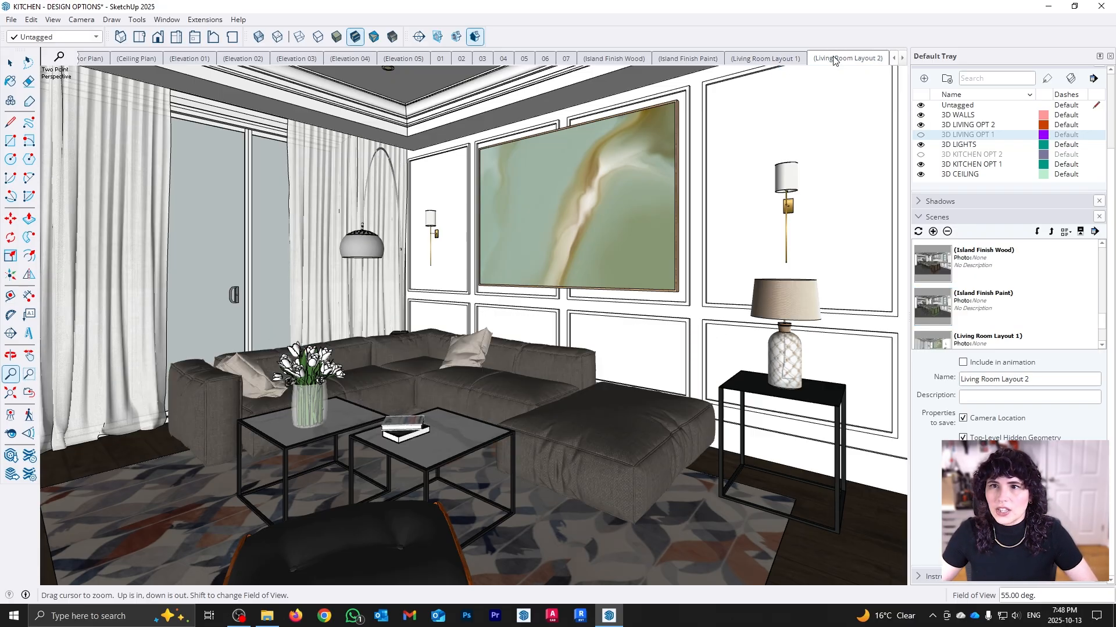
left_click(791, 60)
left_click(839, 58)
left_click(779, 60)
left_click(836, 59)
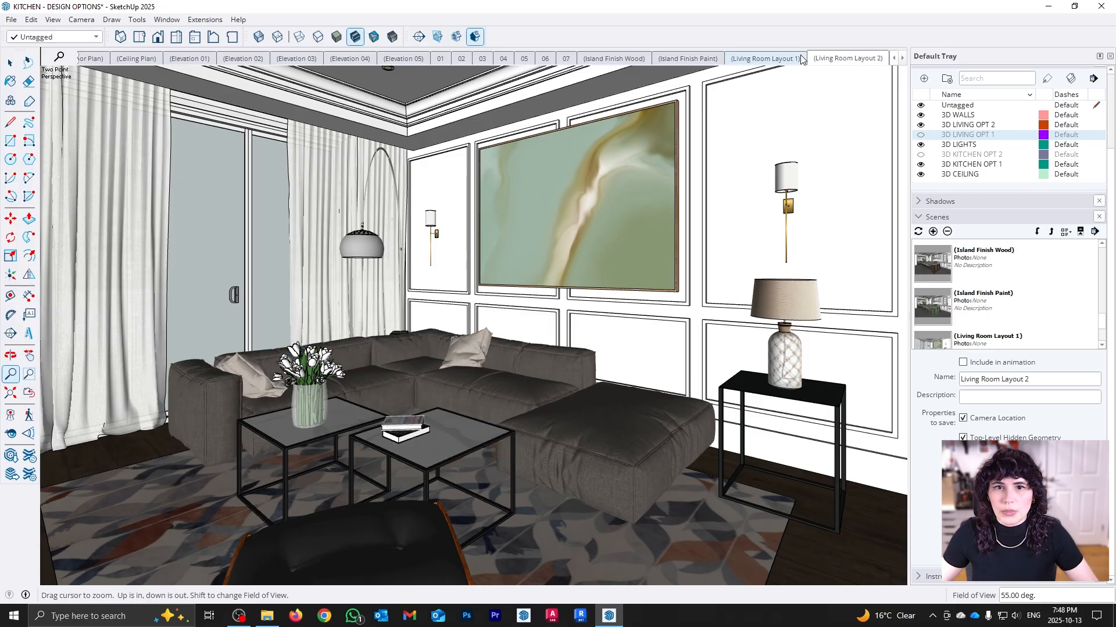
left_click(784, 59)
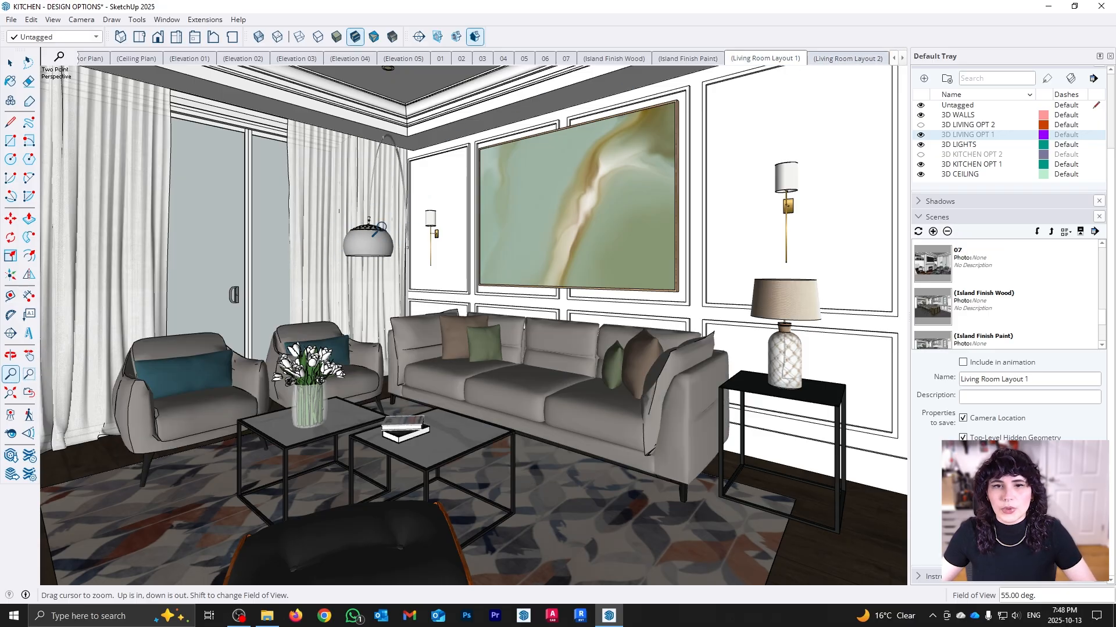
key("space")
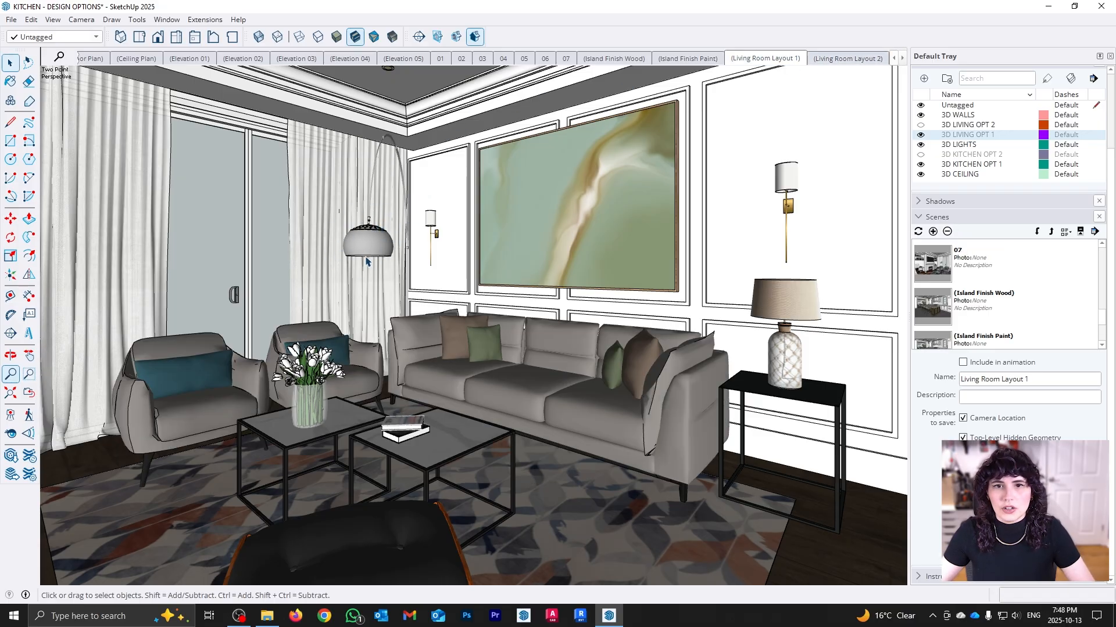
left_click(834, 57)
left_click(779, 59)
left_click(838, 59)
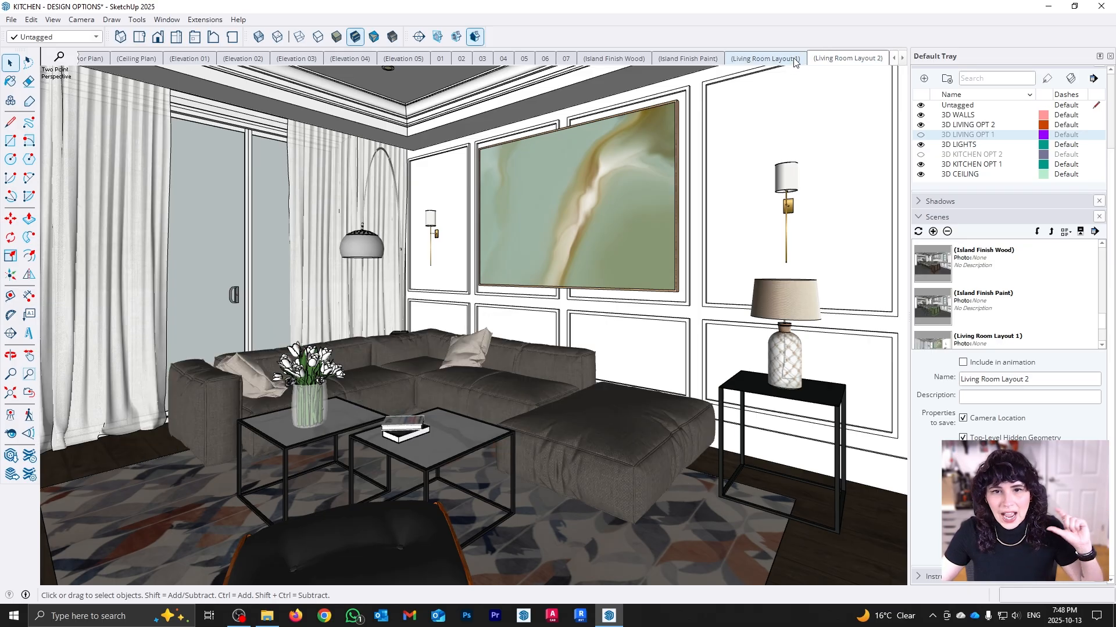
left_click(798, 58)
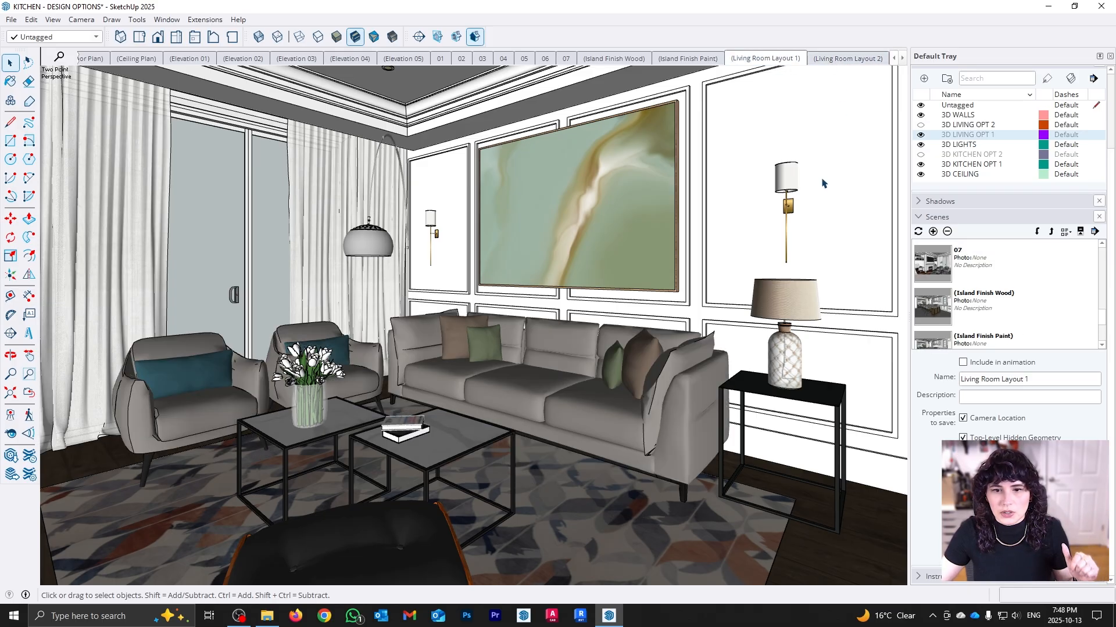